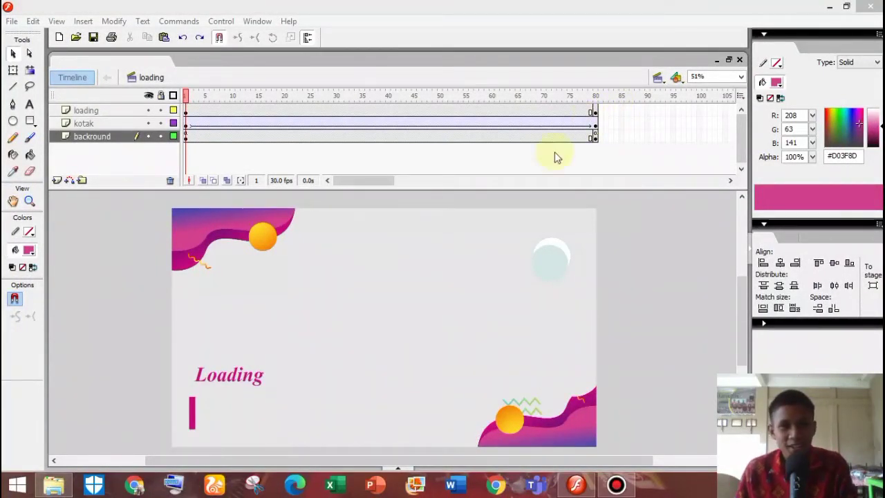
Step: Test the movie to preview the loading screen and the RUMAH menu page, and close the preview
click(679, 277)
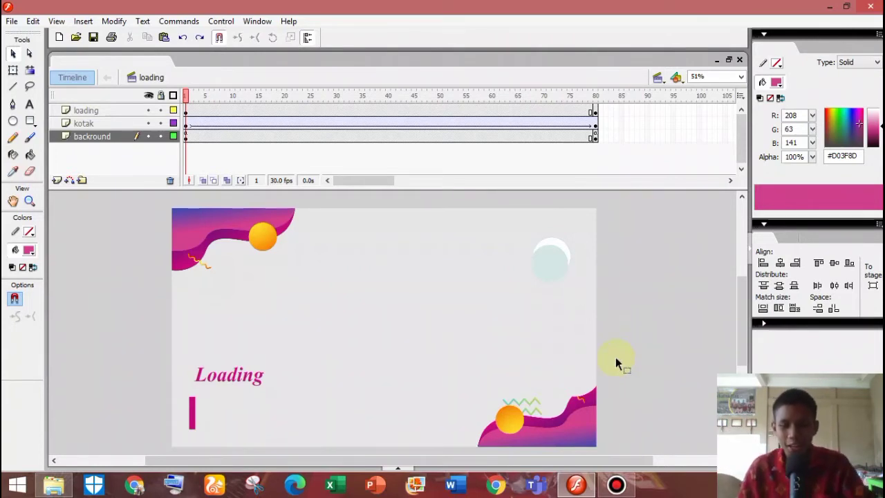
key(ctrl+Return)
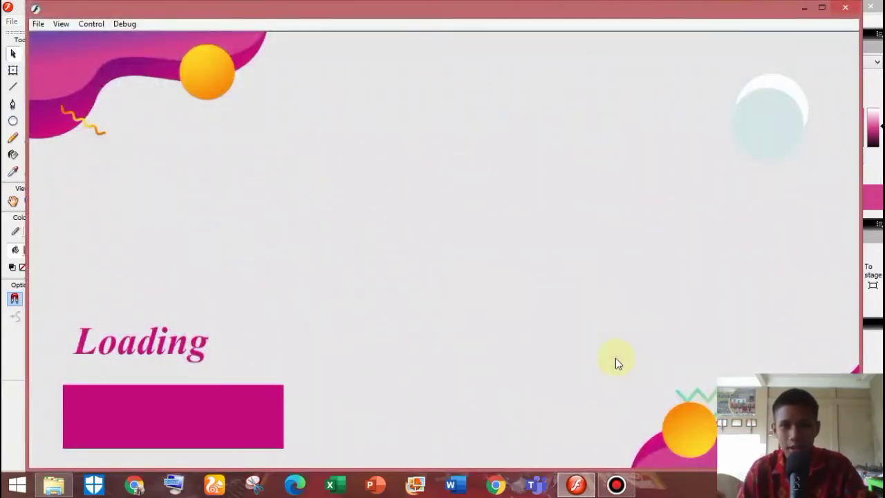
click(825, 7)
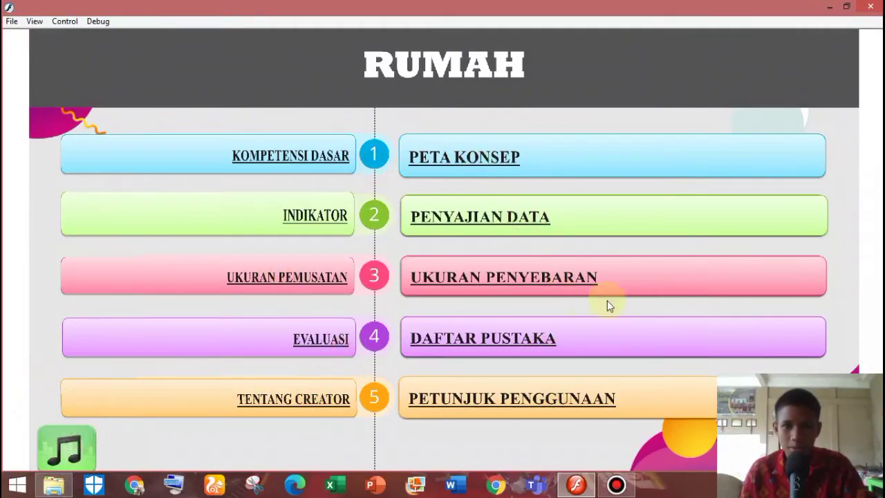
mouse_move(583, 6)
mouse_down()
mouse_move(495, 15)
mouse_move(606, 4)
mouse_move(575, 8)
mouse_up()
click(463, 295)
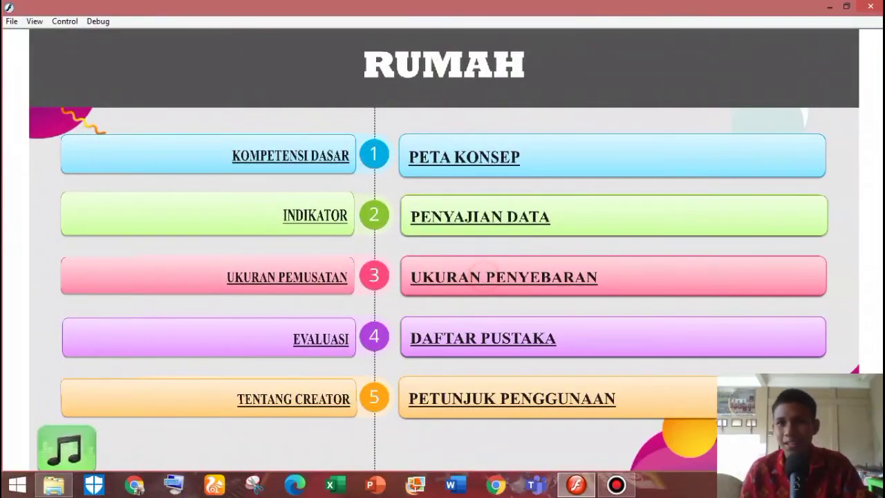
click(877, 5)
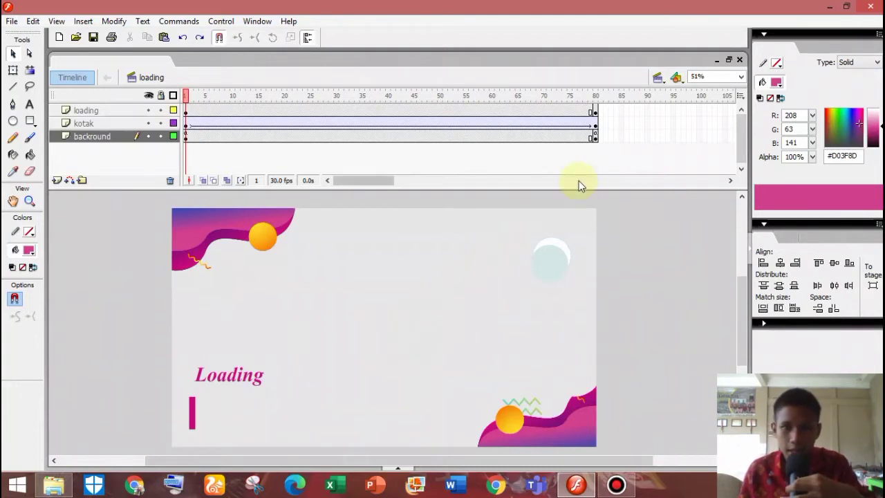
Step: Switch to the rumah scene and open its power button symbol tbl_keluar for editing in place
click(662, 79)
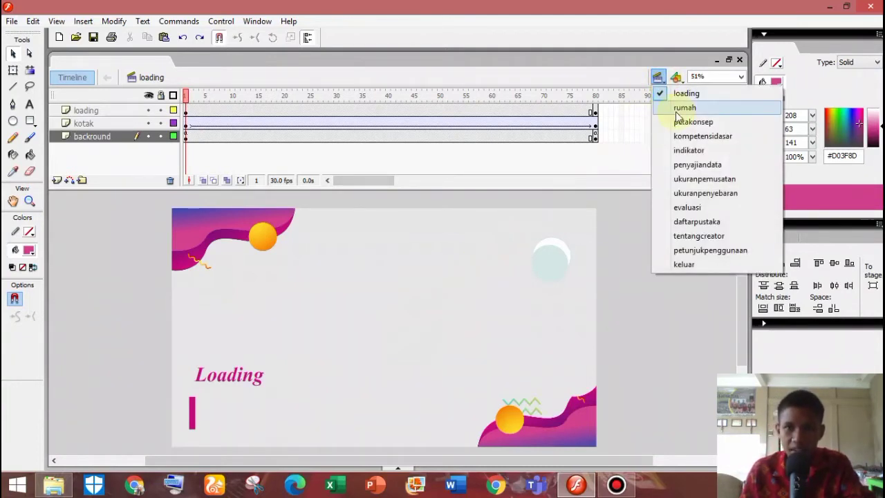
click(681, 108)
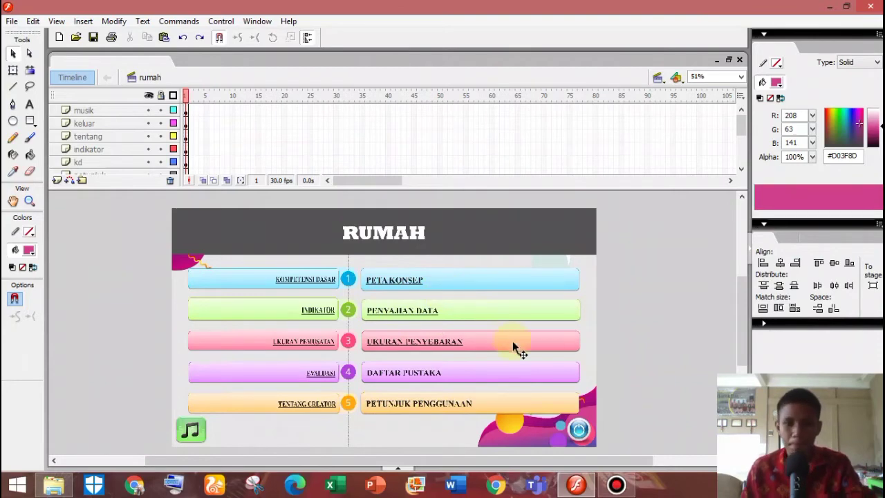
scroll(513, 342, up, 1)
scroll(544, 355, down, 2)
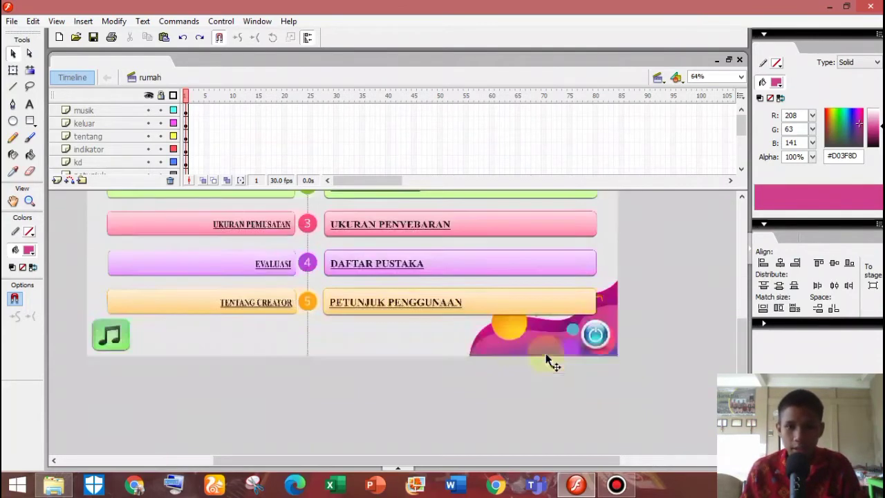
scroll(596, 351, up, 1)
click(605, 400)
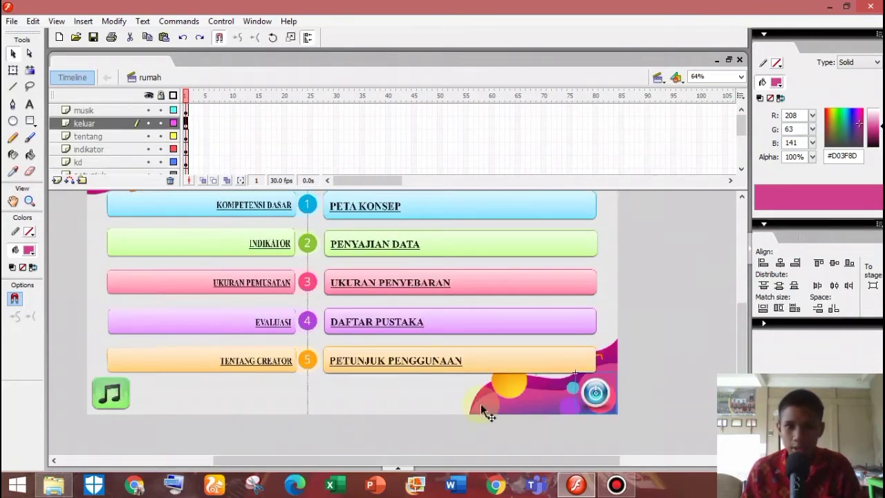
double_click(603, 392)
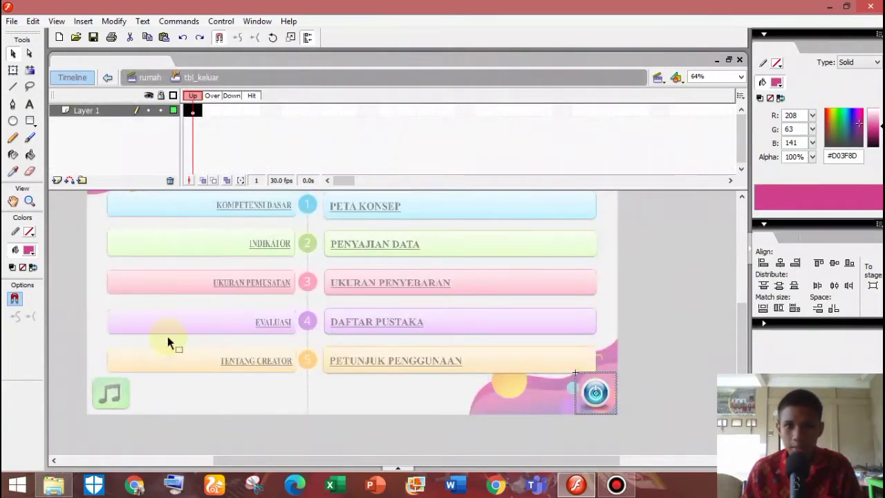
Step: Insert a keyframe in the Hit state of the power button's Layer 1
click(211, 111)
click(233, 111)
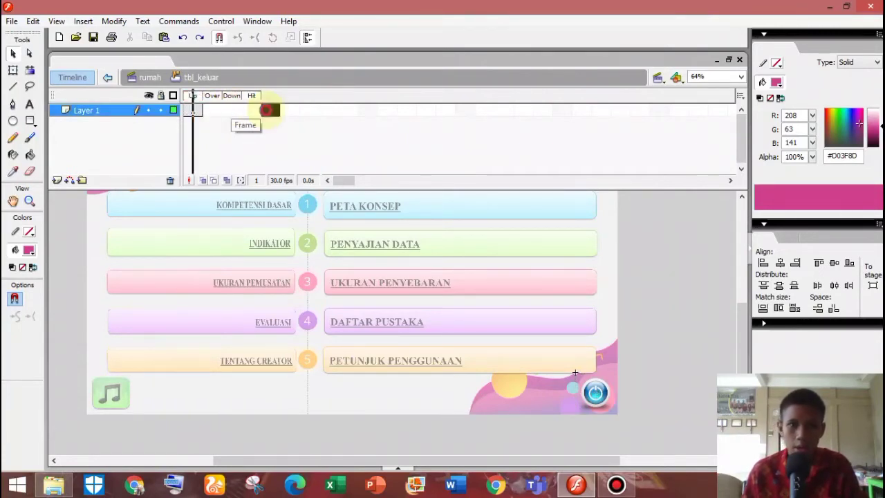
click(253, 112)
right_click(254, 111)
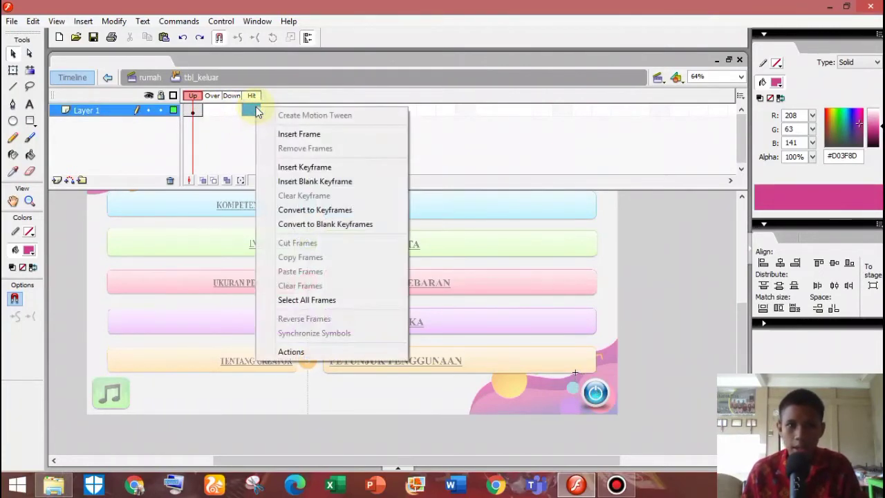
click(305, 168)
click(253, 112)
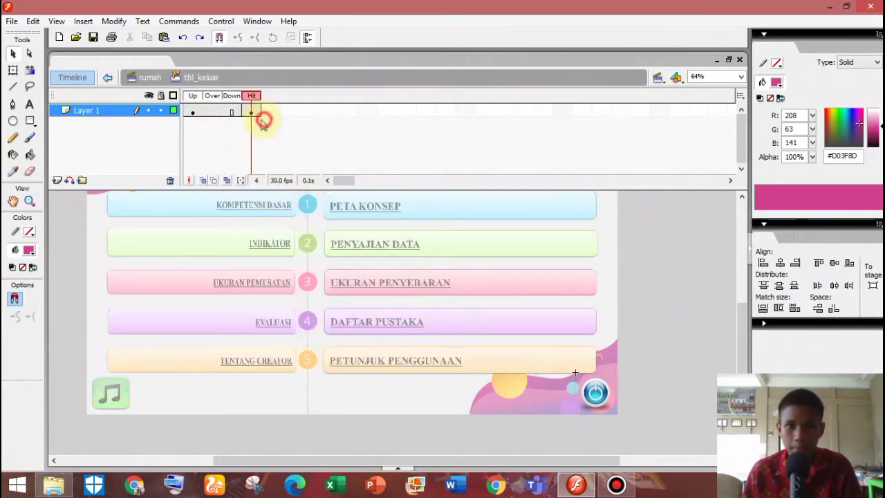
Step: Examine the frame properties of the power button's Up and Over states
click(212, 112)
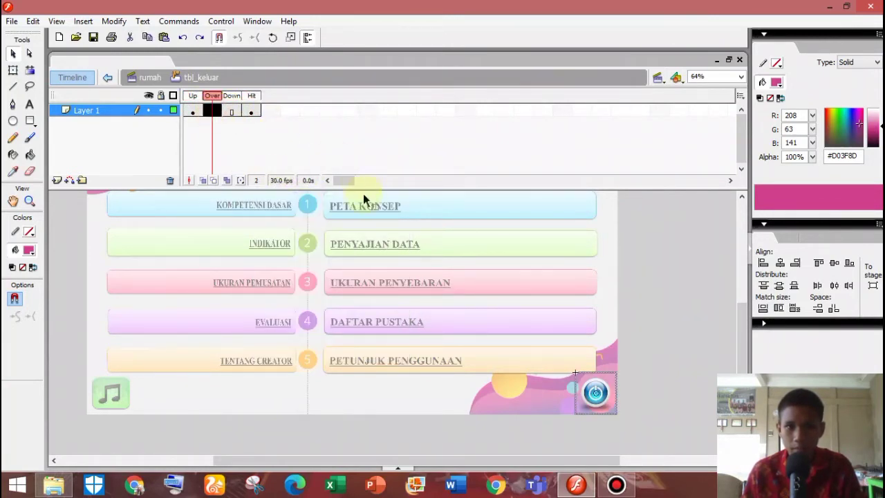
click(197, 109)
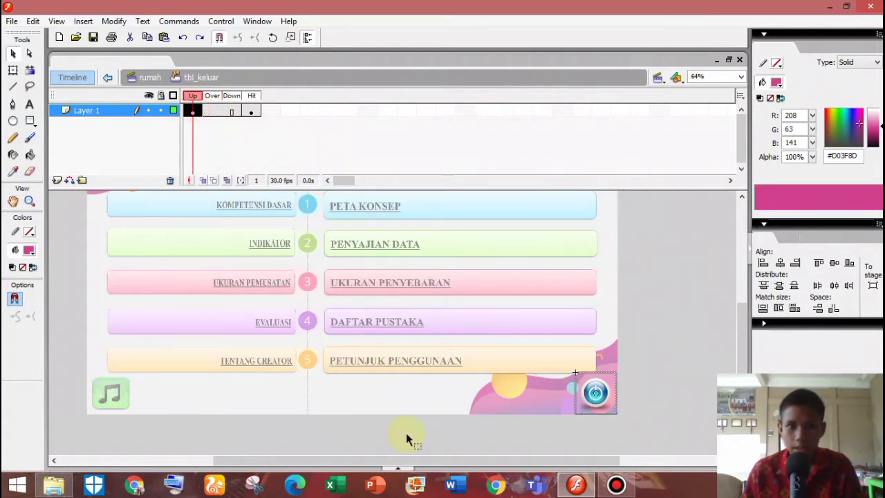
click(403, 467)
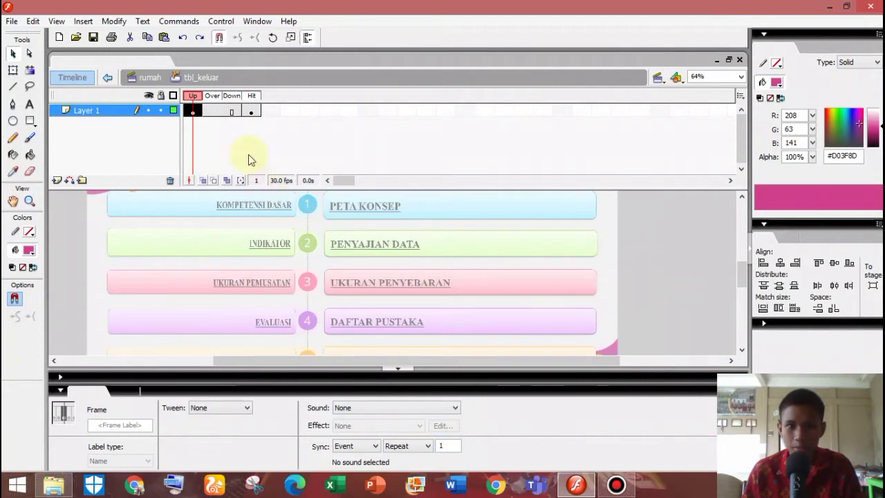
click(212, 110)
click(683, 253)
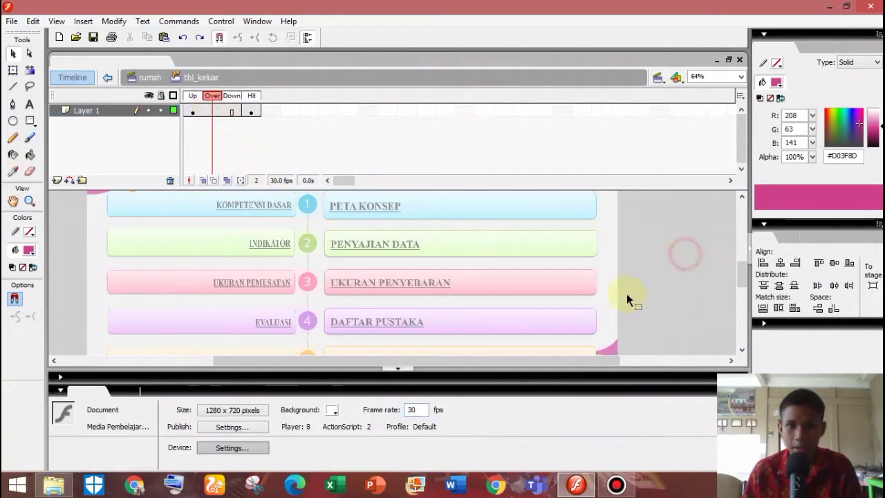
click(212, 109)
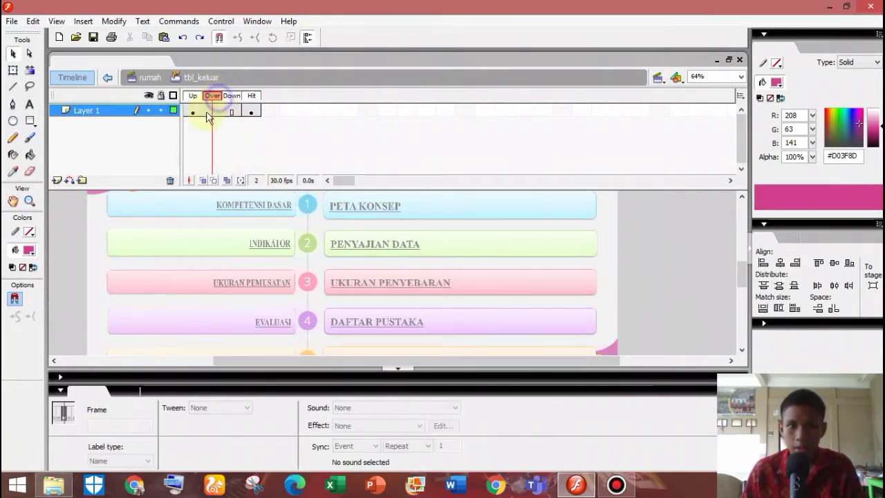
right_click(207, 115)
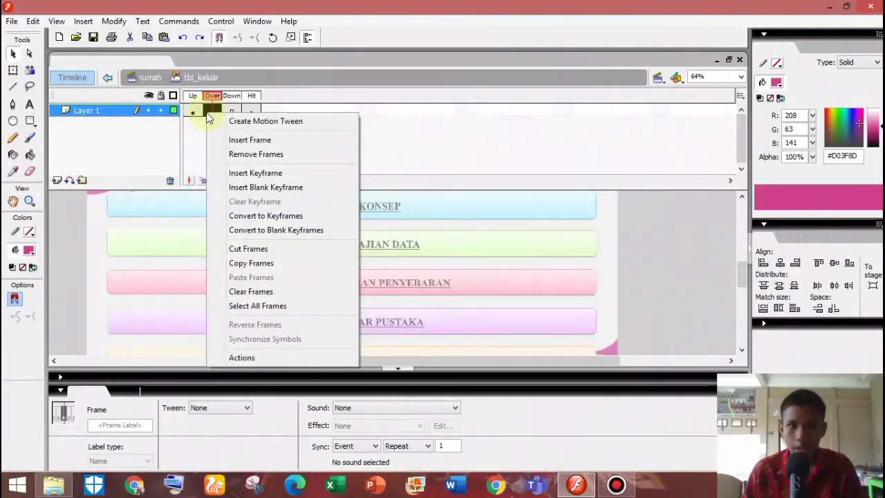
click(657, 292)
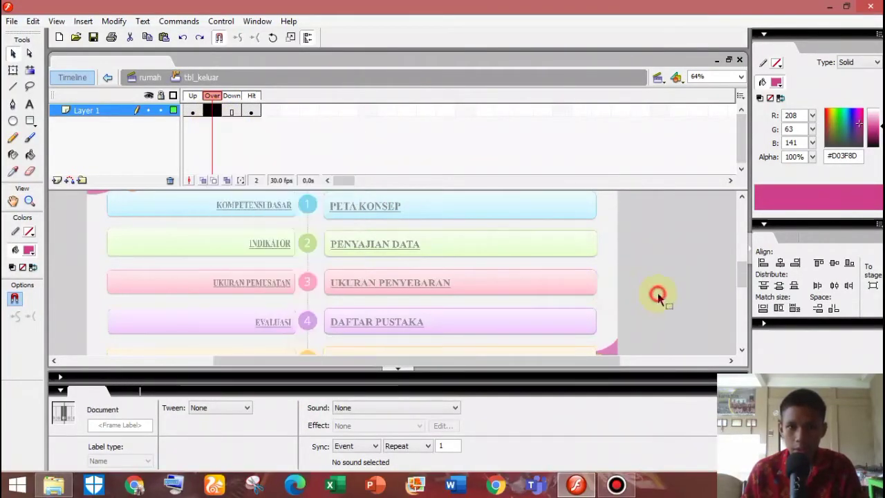
click(396, 369)
Step: Convert the power icon inside the button to a movie clip symbol, keeping the default name
click(598, 393)
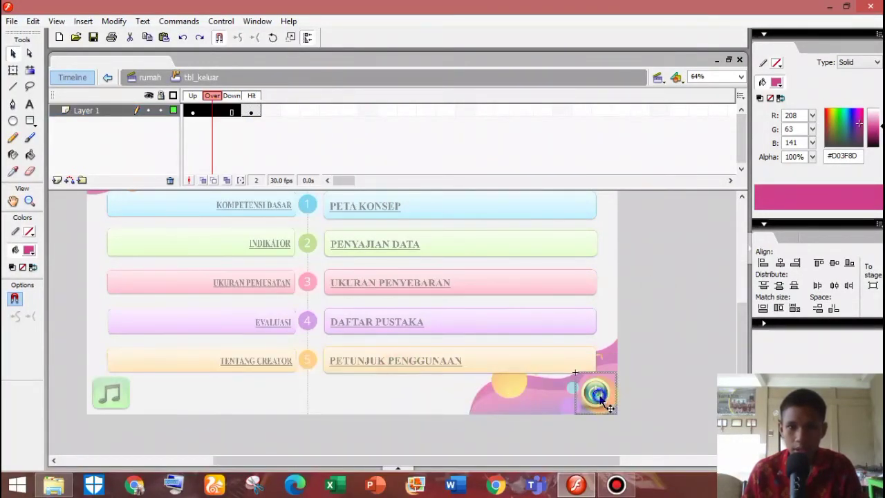
right_click(599, 394)
click(660, 366)
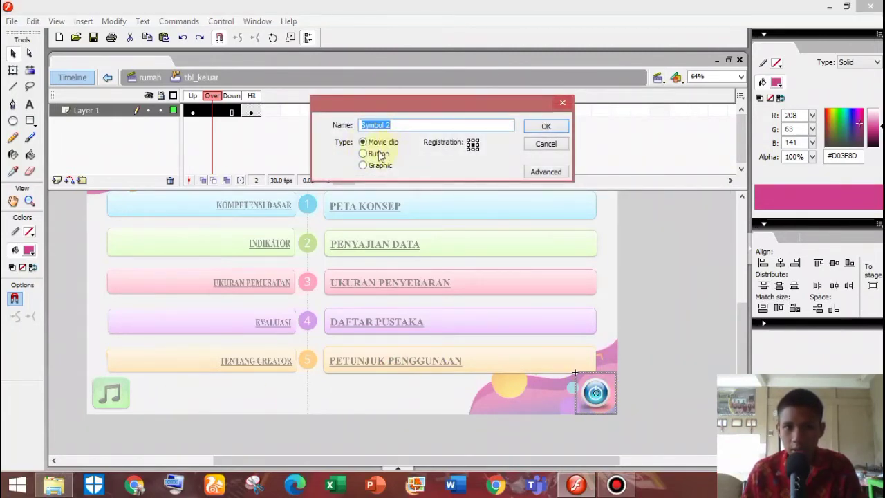
click(546, 128)
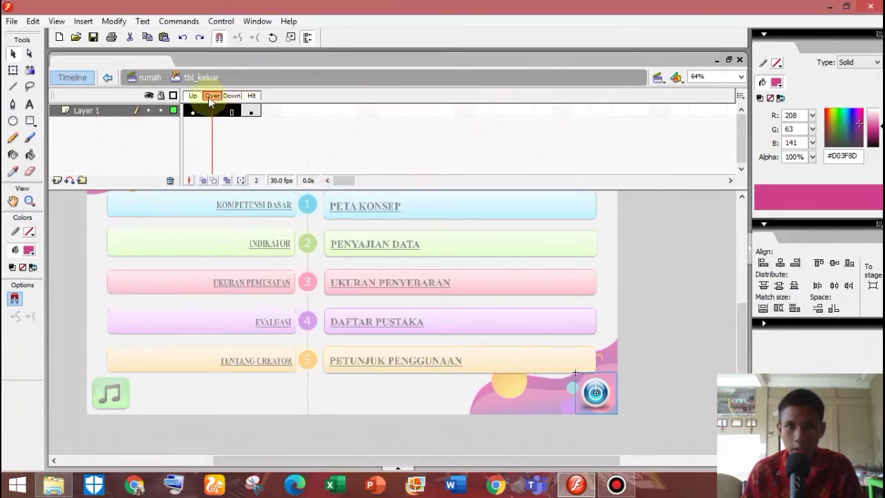
Step: Insert a keyframe in the Over state of the power button's Layer 1
click(211, 100)
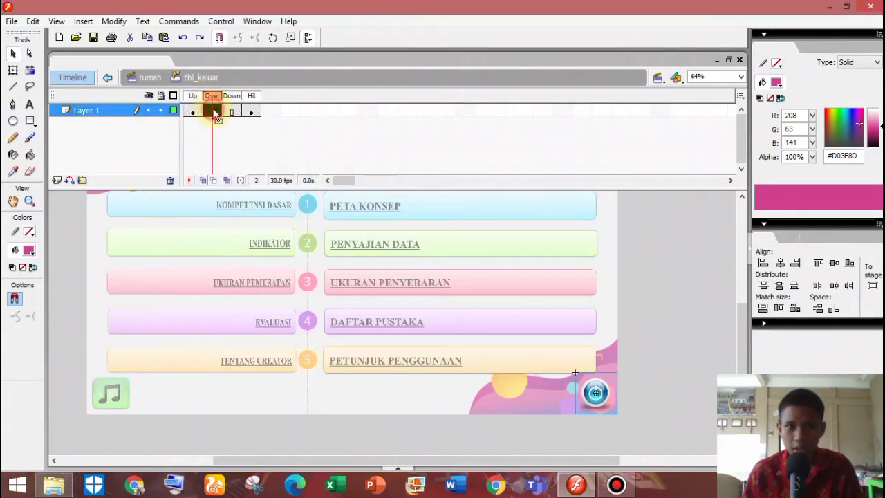
right_click(212, 111)
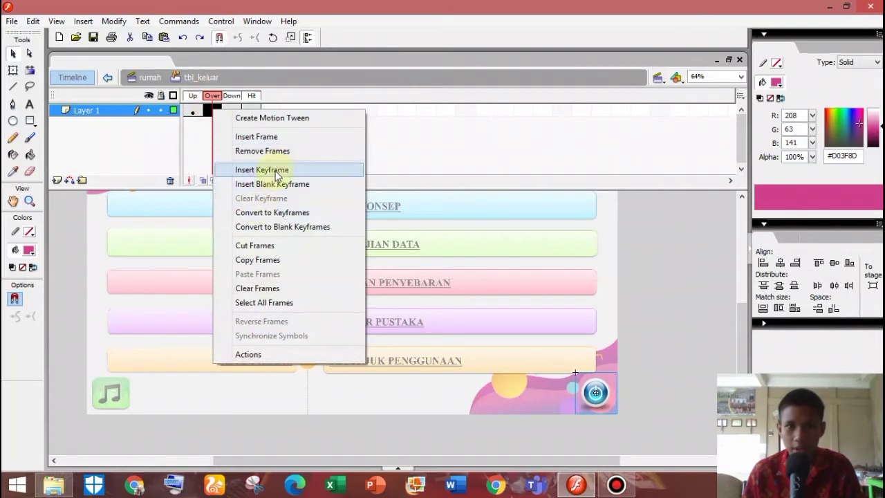
click(267, 170)
click(214, 117)
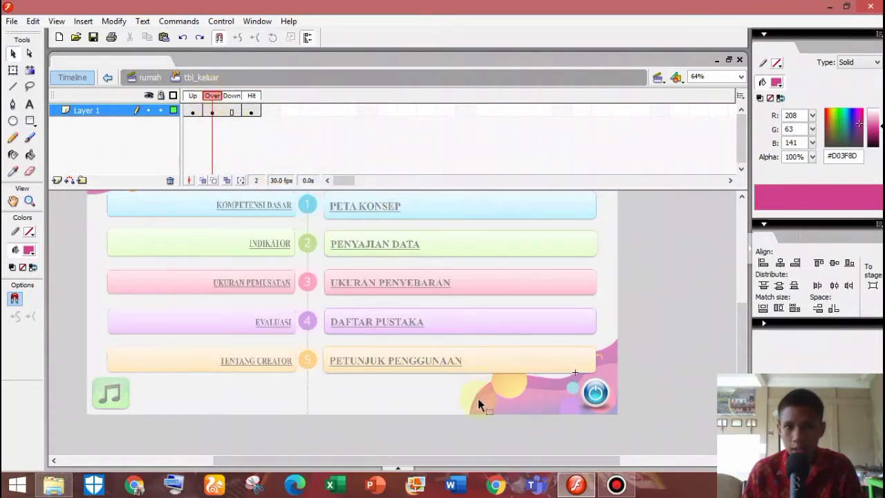
Step: Apply the Tint color effect to the power icon movie clip in the button's Over state
click(399, 469)
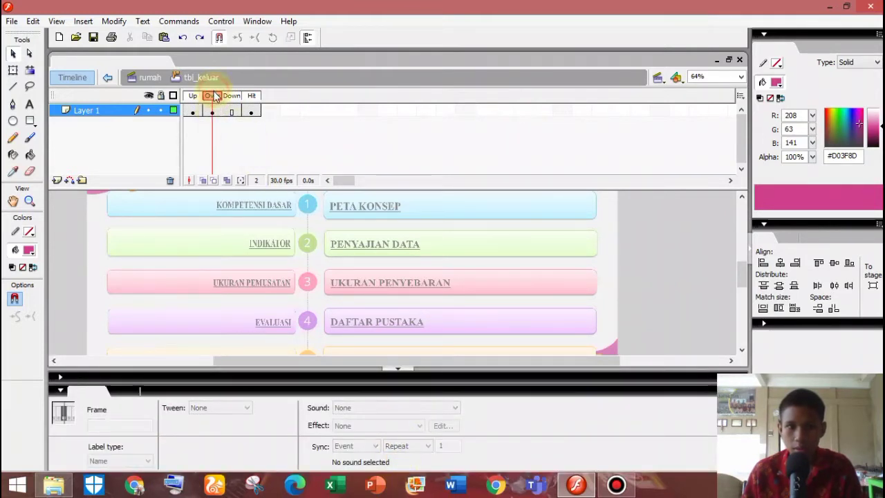
click(210, 112)
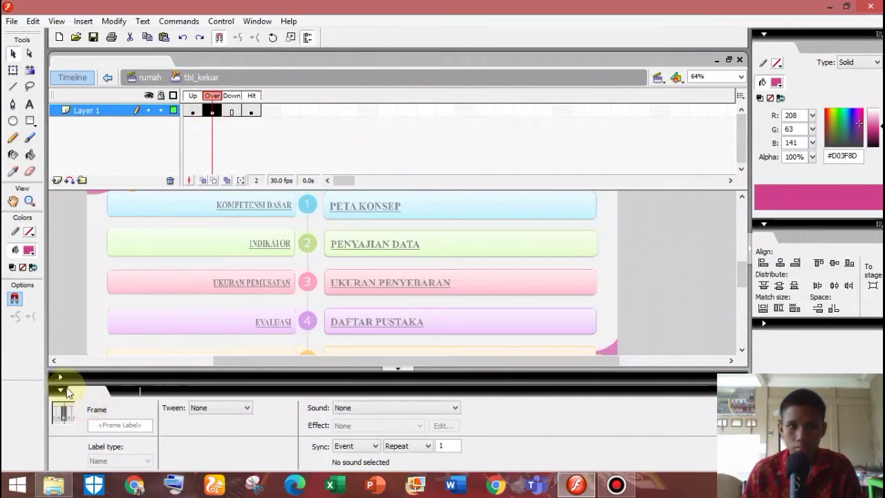
click(193, 99)
click(210, 96)
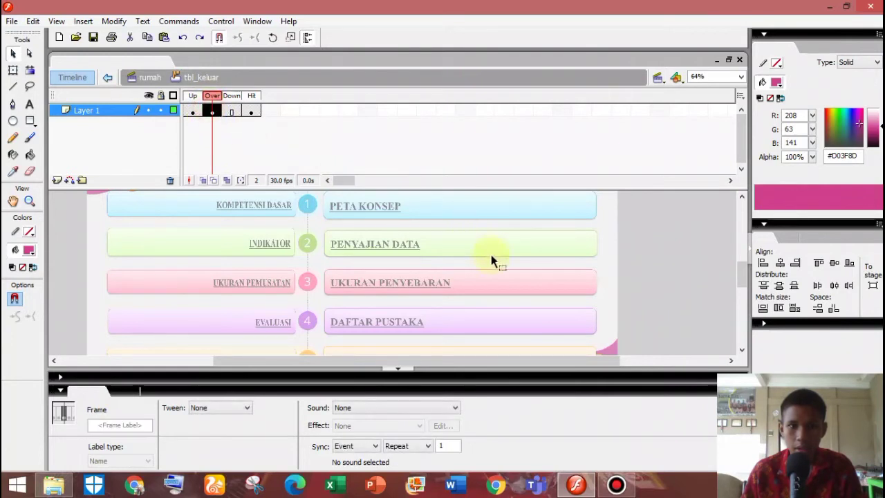
click(618, 302)
scroll(595, 294, down, 3)
click(592, 290)
click(215, 101)
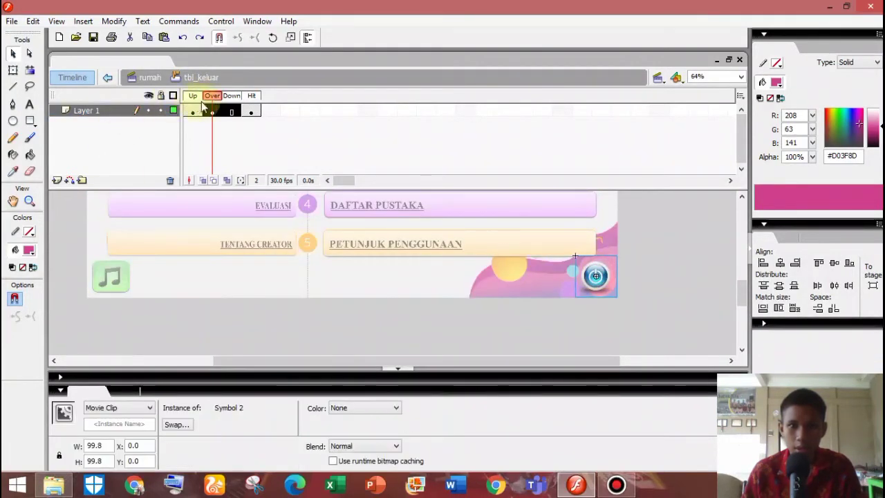
click(217, 99)
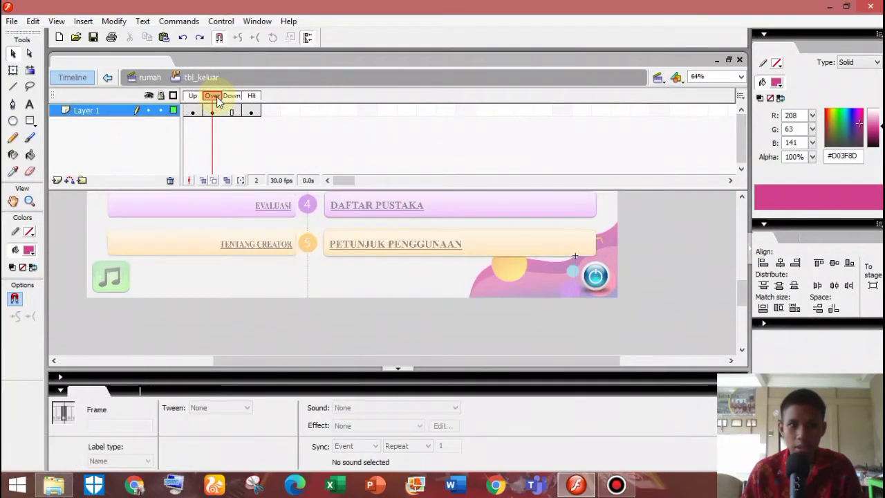
click(589, 271)
click(593, 275)
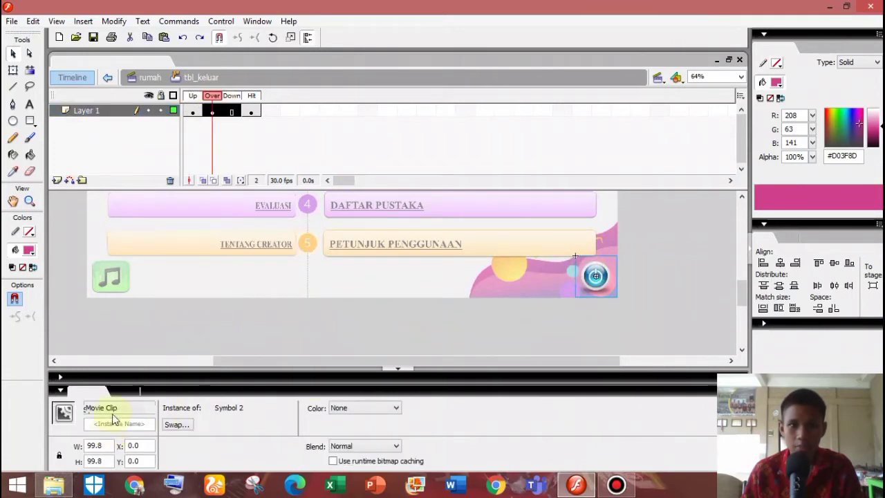
click(377, 409)
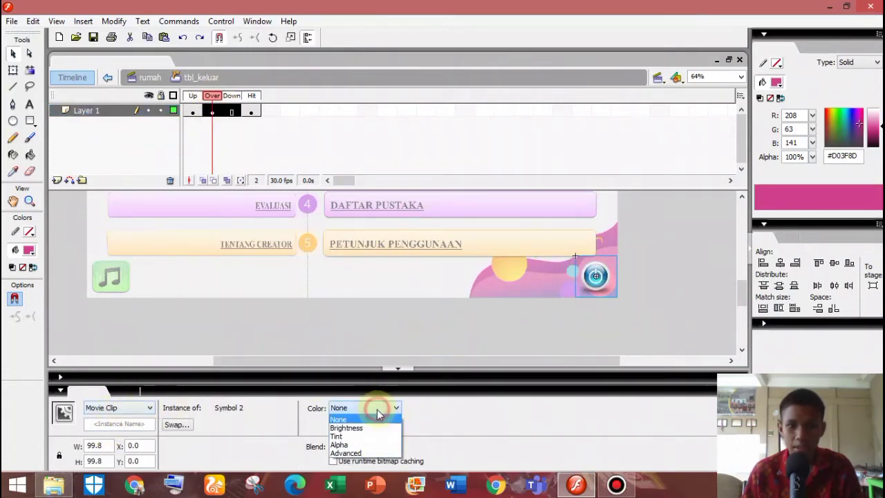
click(381, 445)
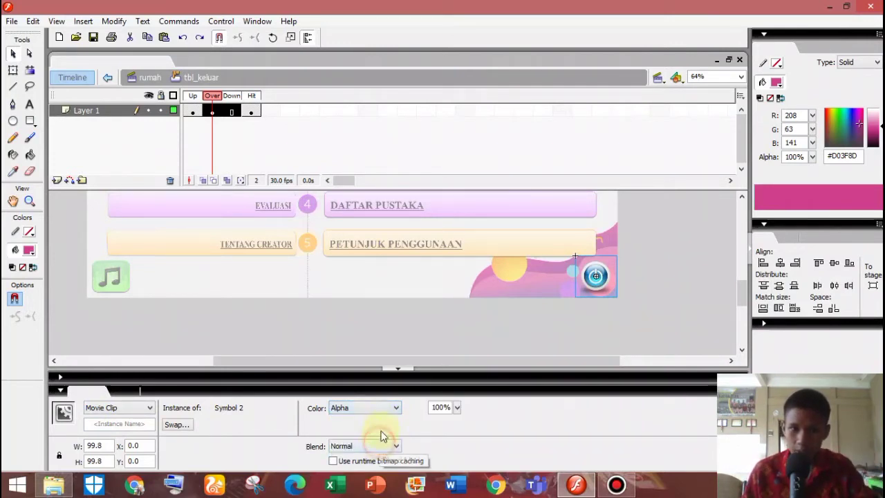
click(381, 408)
click(385, 436)
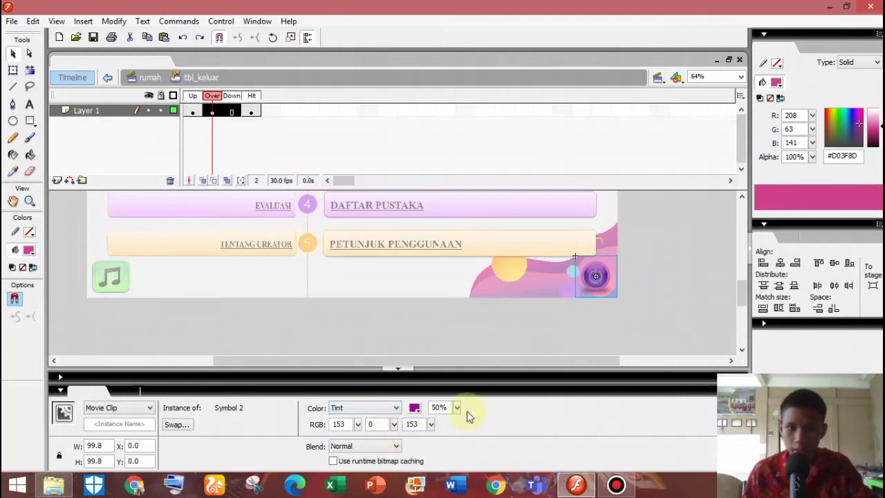
Step: Set the power icon's tint in the Over state to red (#FF0000) at 60%
click(414, 407)
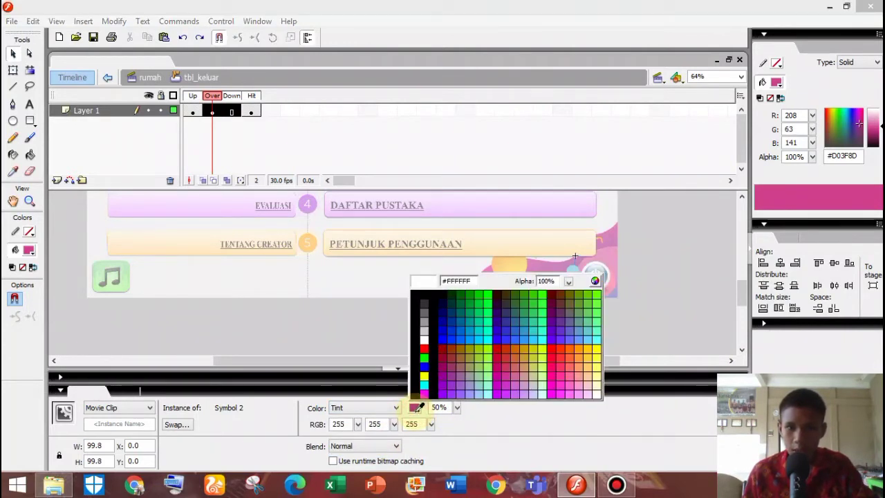
click(423, 349)
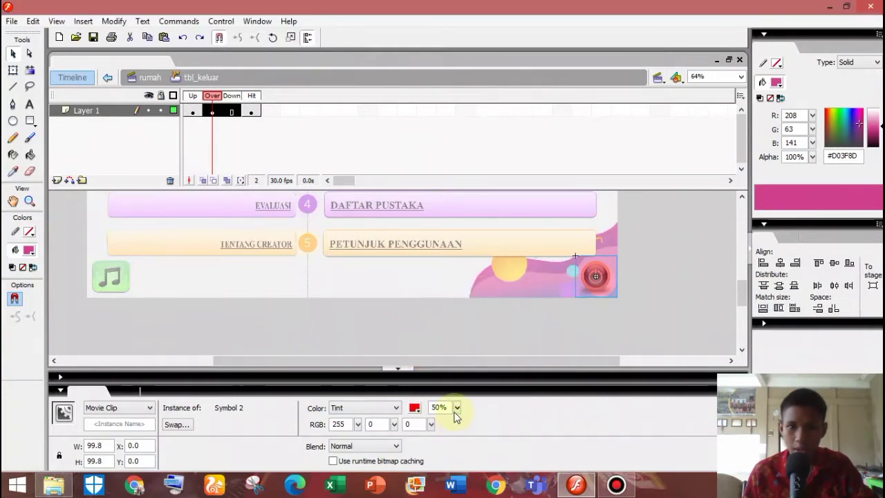
drag(456, 408, 458, 385)
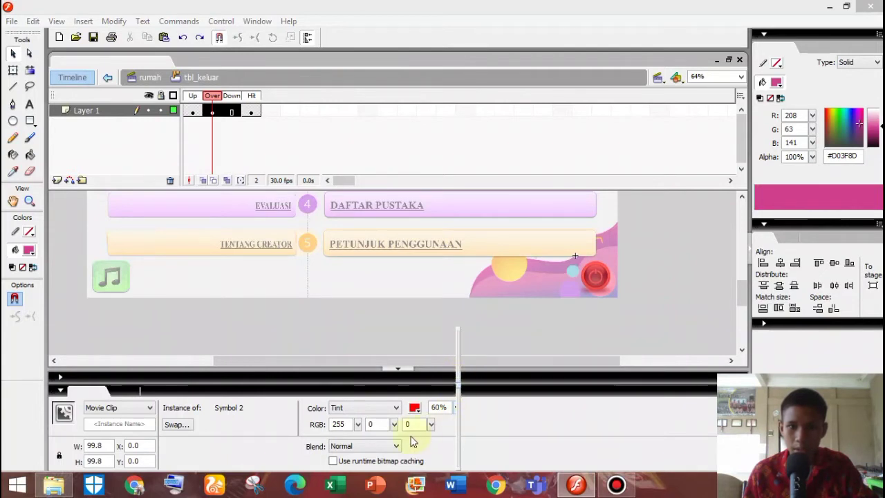
click(508, 428)
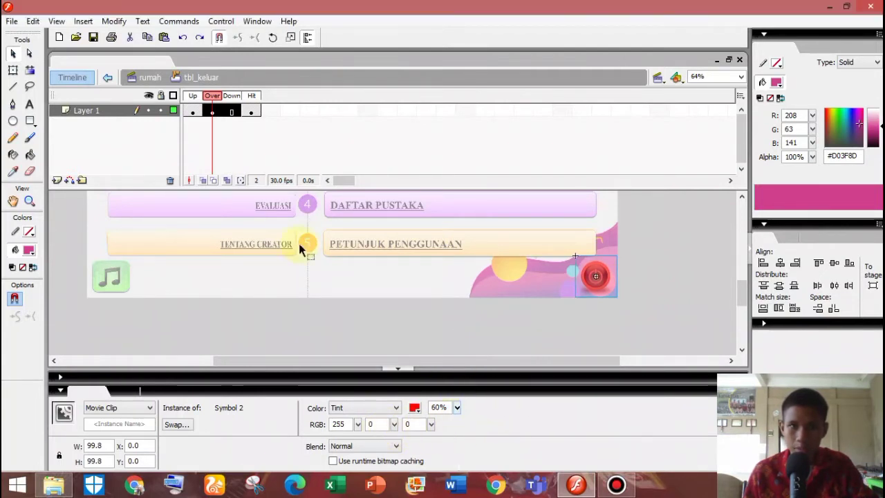
Step: Insert a keyframe in the Down state of the power button's Layer 1
click(232, 112)
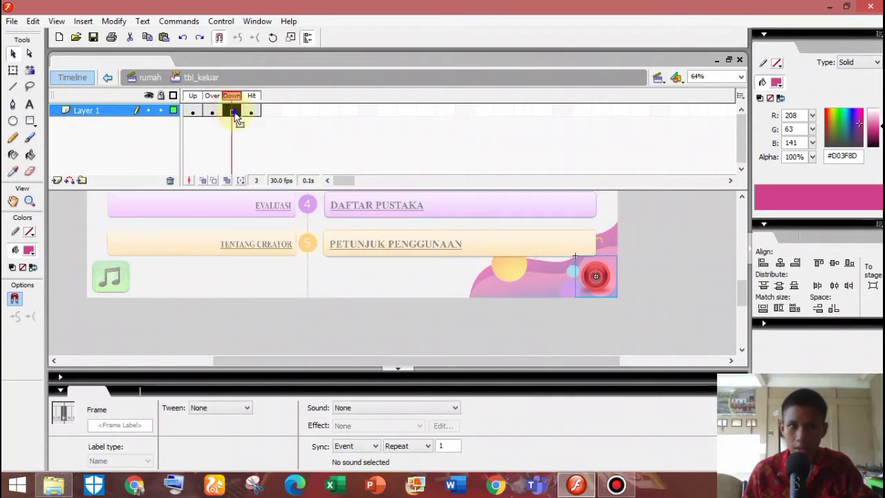
right_click(236, 113)
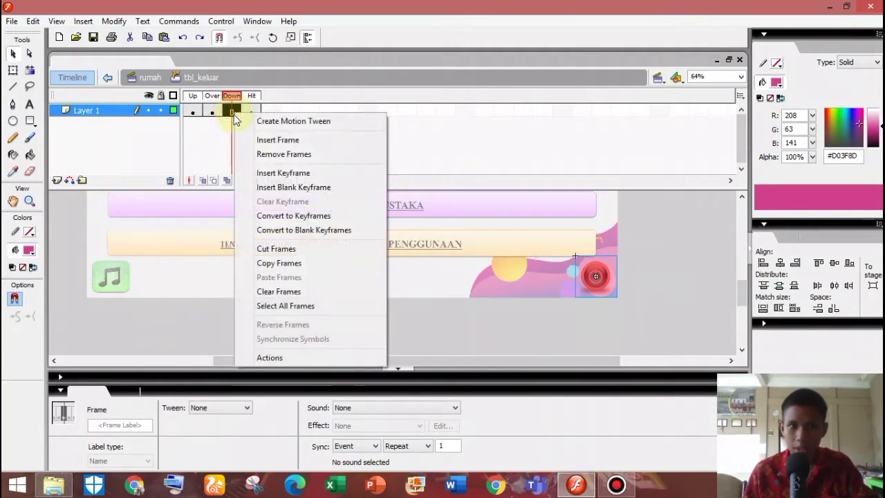
click(299, 174)
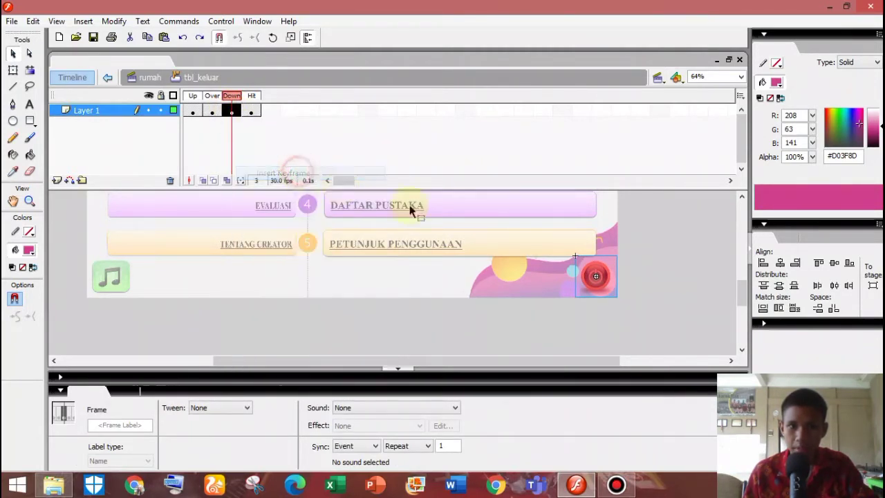
Step: Raise the red tint of the power icon in the Down state to 75%
click(606, 288)
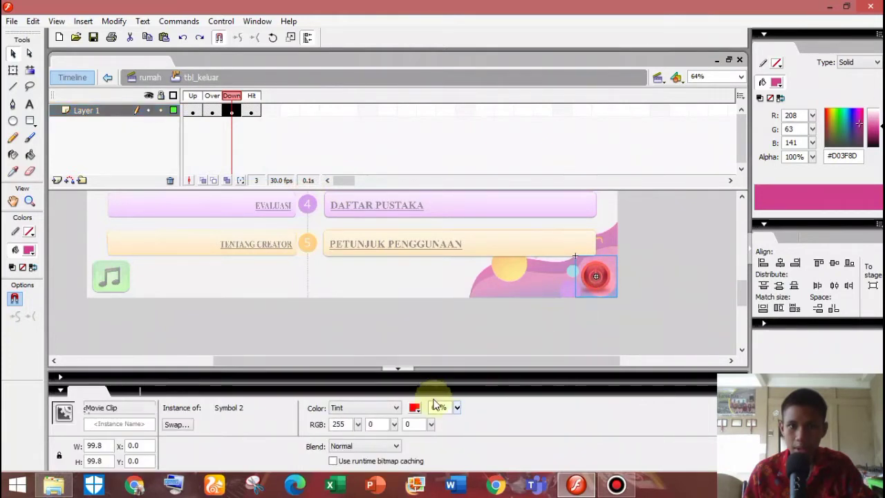
click(382, 410)
click(382, 409)
click(414, 408)
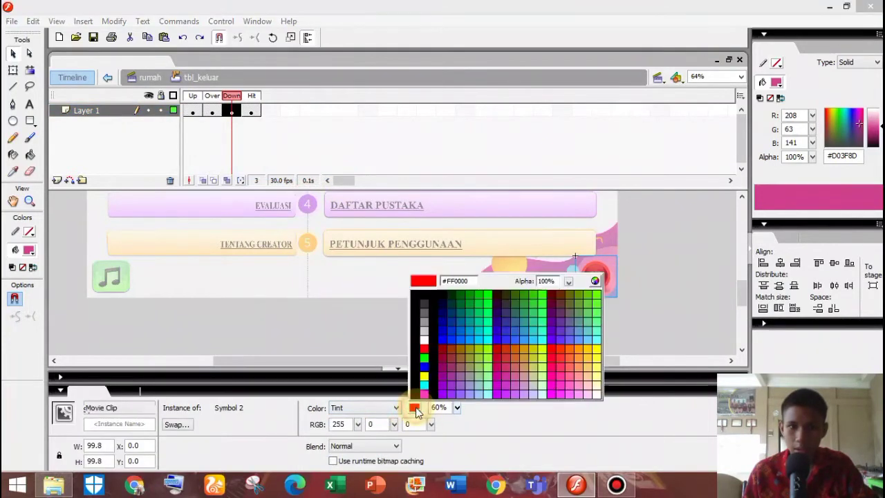
click(456, 408)
click(456, 408)
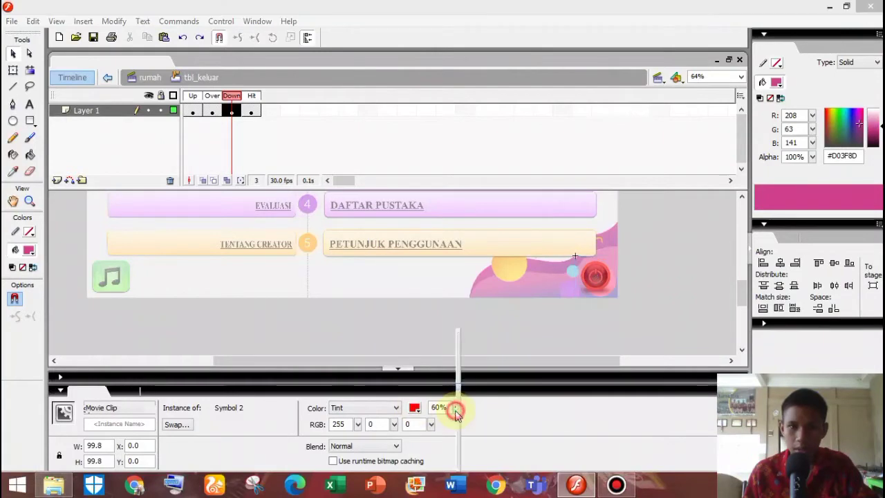
drag(459, 411, 459, 370)
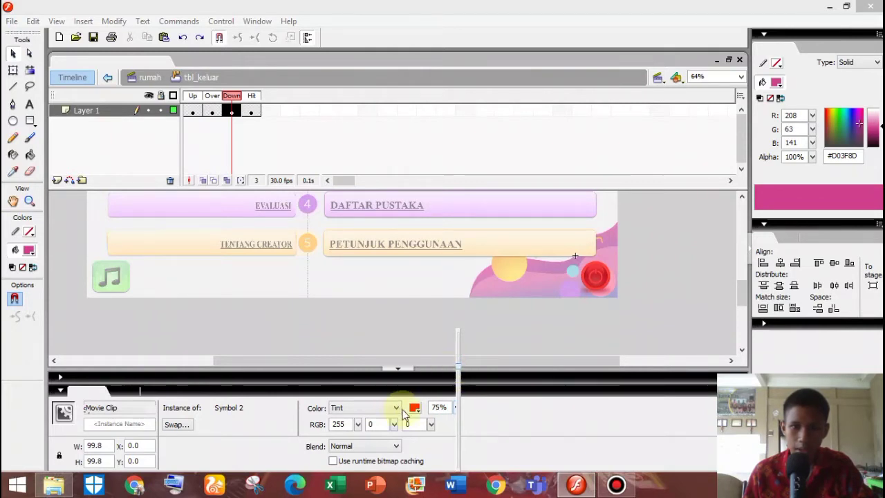
click(588, 325)
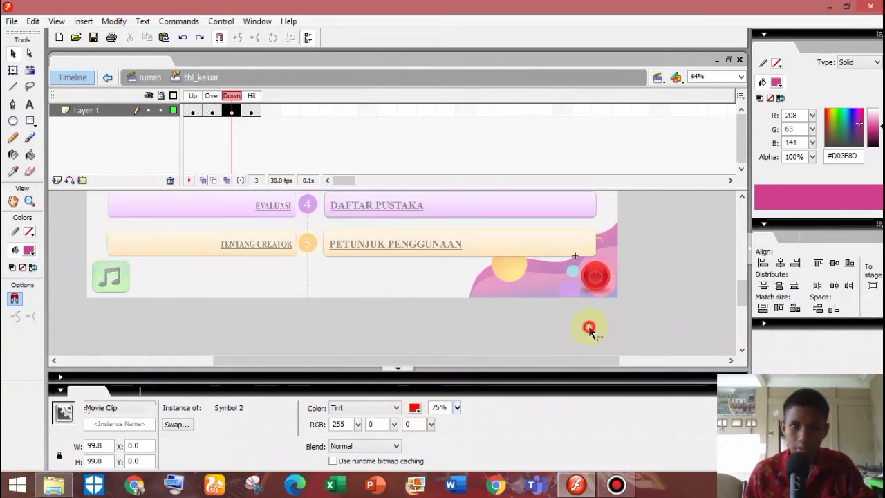
Step: Return to the rumah scene and run the movie test in a maximized preview window
double_click(648, 315)
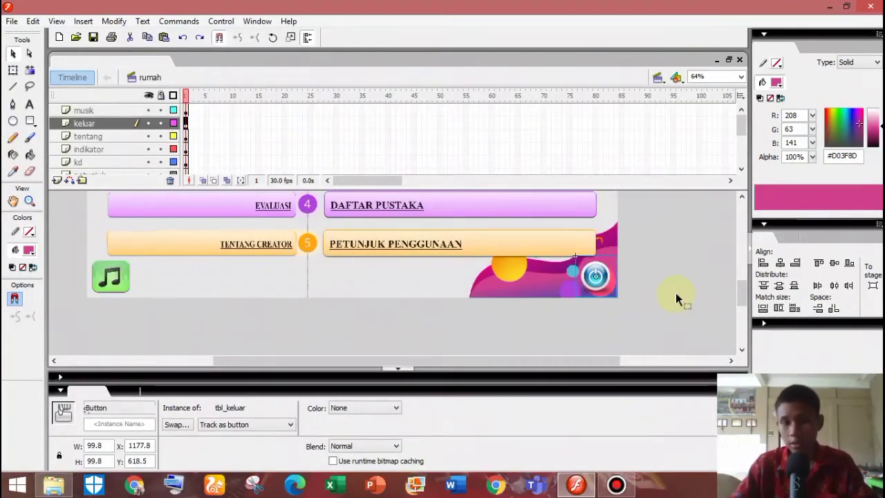
key(ctrl+Return)
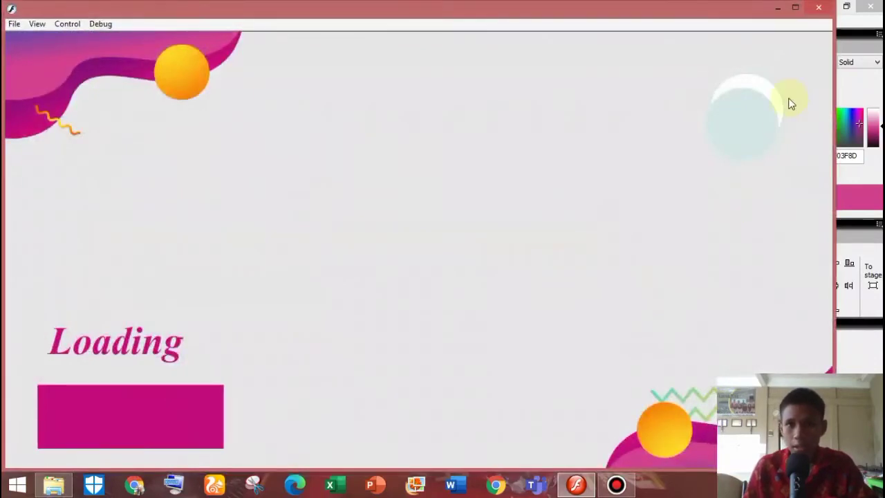
click(796, 8)
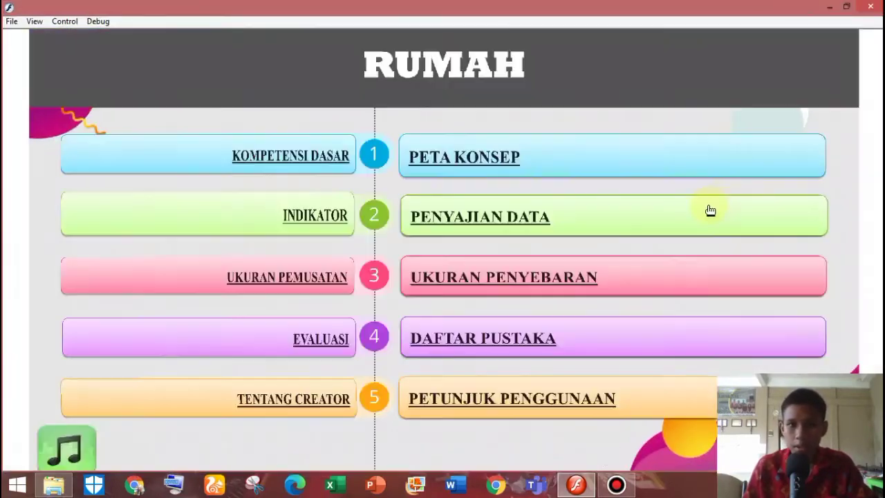
drag(699, 9, 453, 0)
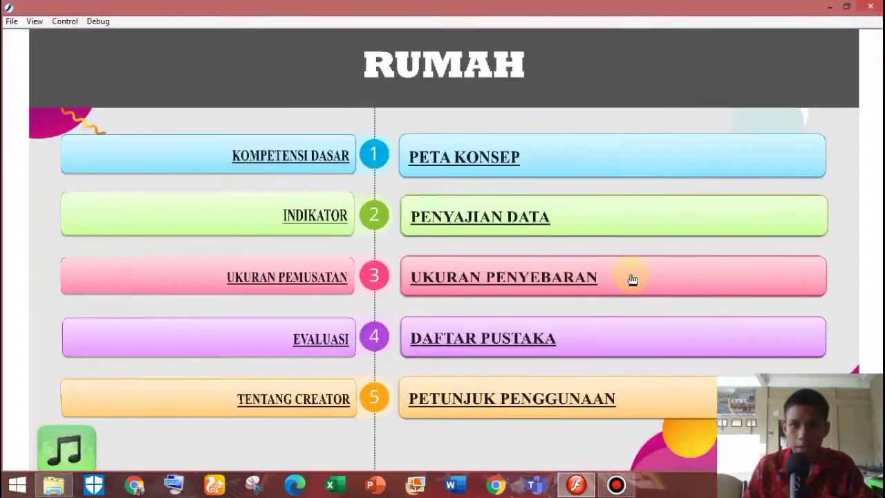
click(833, 6)
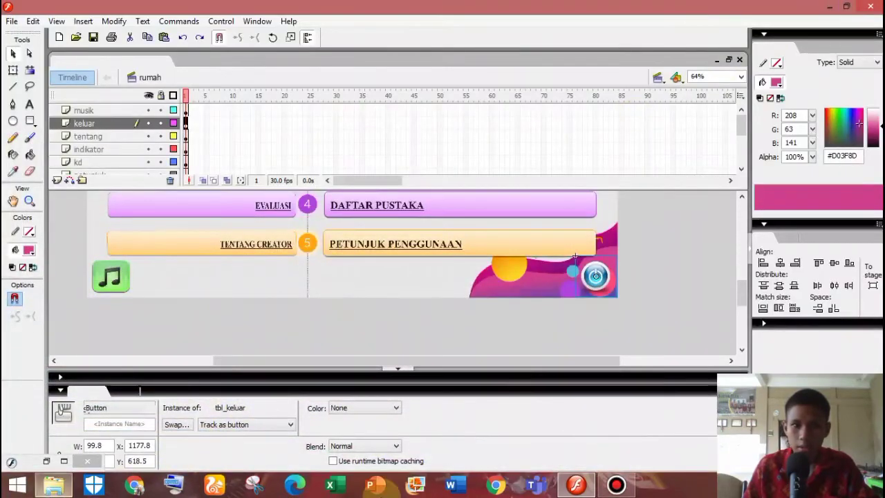
click(587, 487)
click(588, 492)
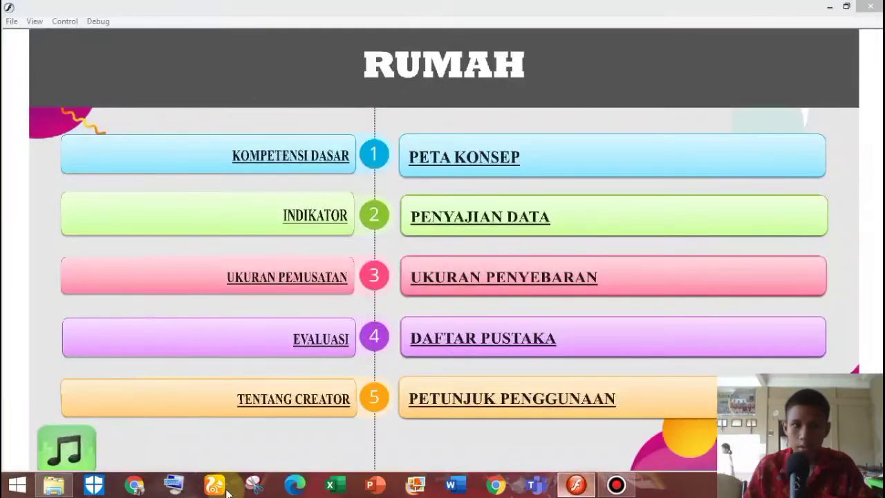
Step: Restore and reposition the preview window to inspect the power button in the RUMAH menu, and close the test
double_click(513, 9)
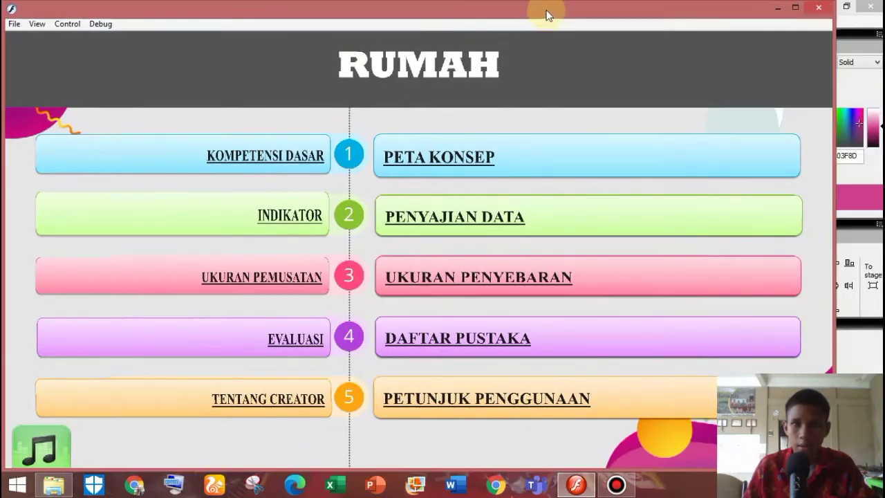
double_click(530, 9)
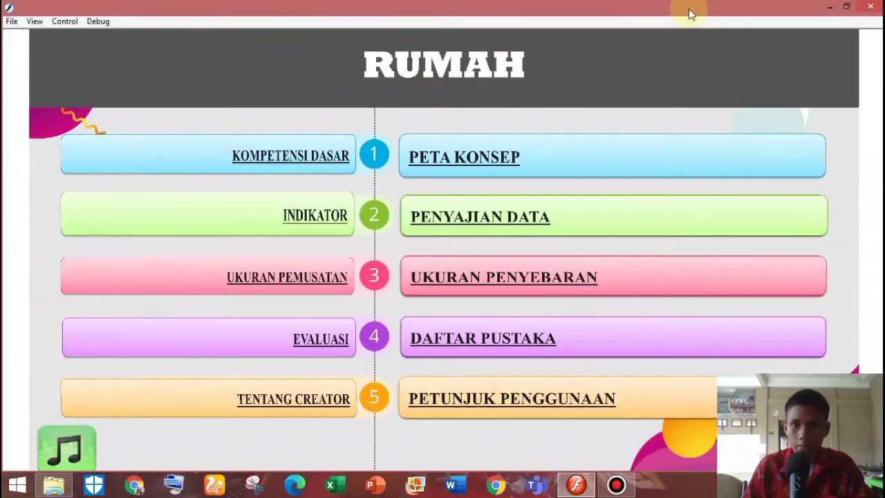
double_click(688, 8)
drag(553, 28, 447, 16)
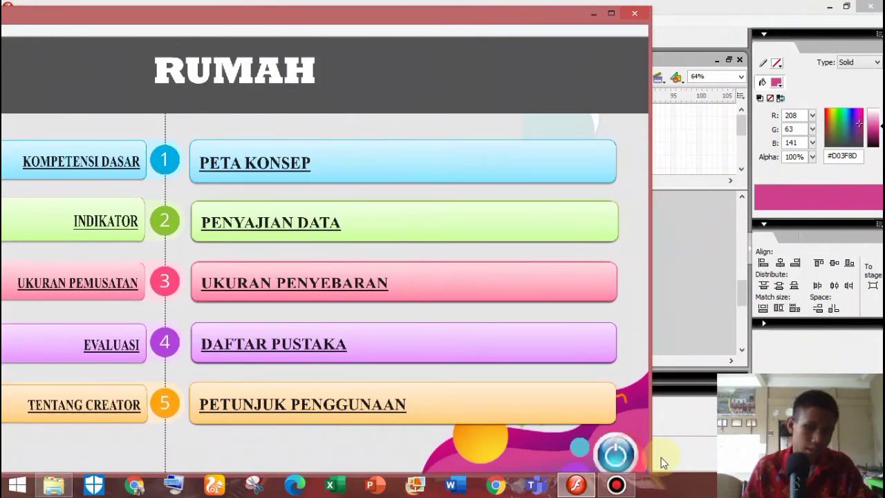
click(634, 12)
scroll(582, 282, up, 3)
scroll(582, 282, down, 2)
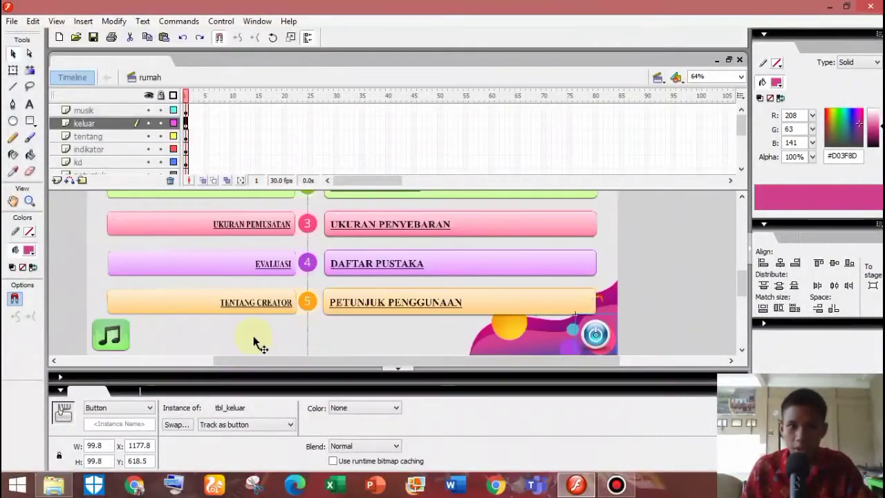
scroll(405, 306, up, 3)
scroll(442, 302, down, 3)
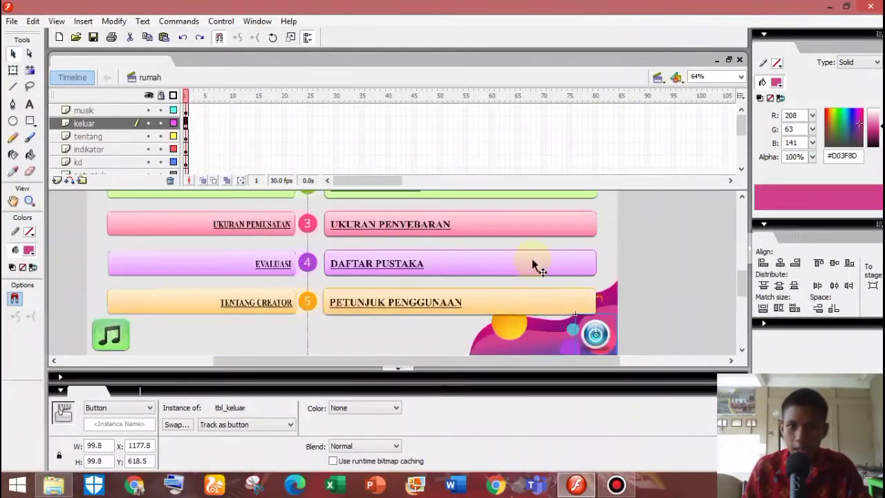
click(400, 376)
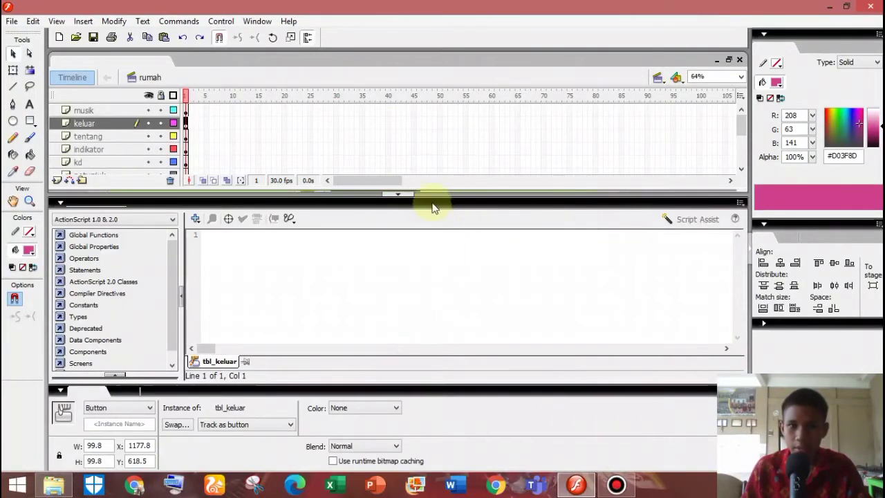
click(404, 197)
Step: Open the music button's symbol for editing in place on the stage
click(130, 341)
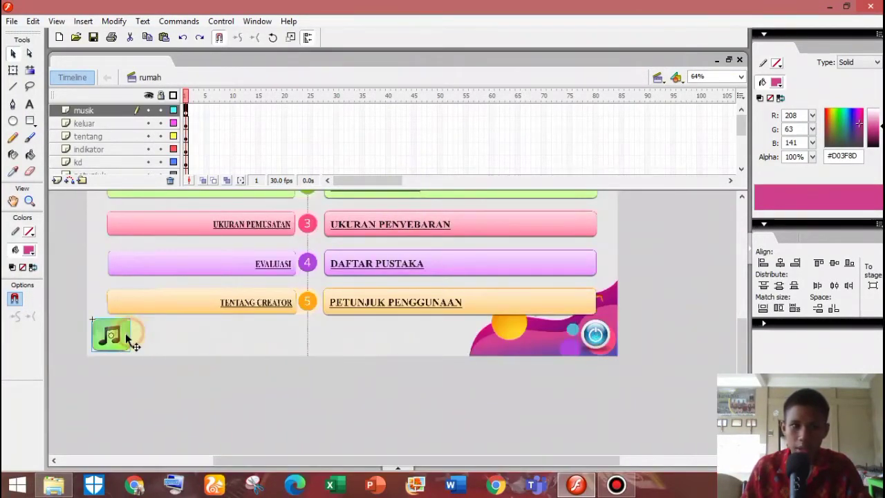
right_click(120, 337)
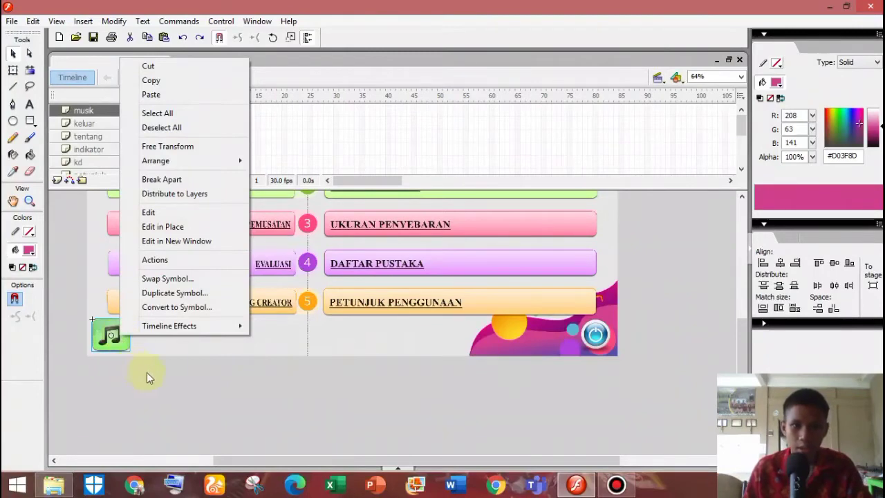
click(168, 375)
double_click(114, 337)
scroll(359, 363, down, 3)
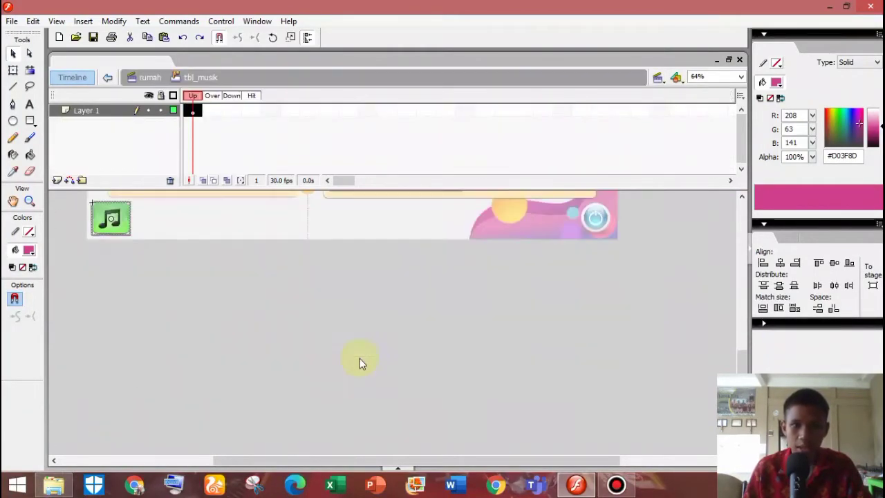
Step: Insert a keyframe in the Hit state of the music button's Layer 1
click(253, 110)
right_click(254, 110)
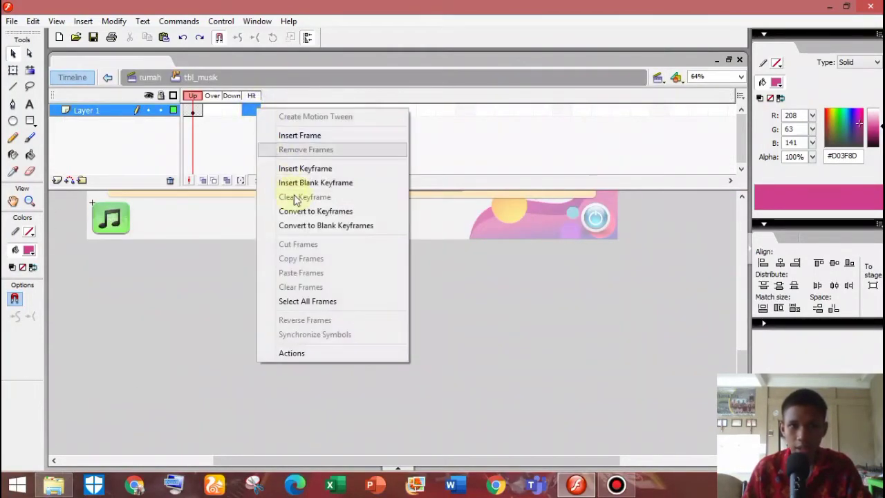
click(329, 169)
Step: Convert the music icon inside the button to a movie clip symbol, keeping the default name
click(212, 111)
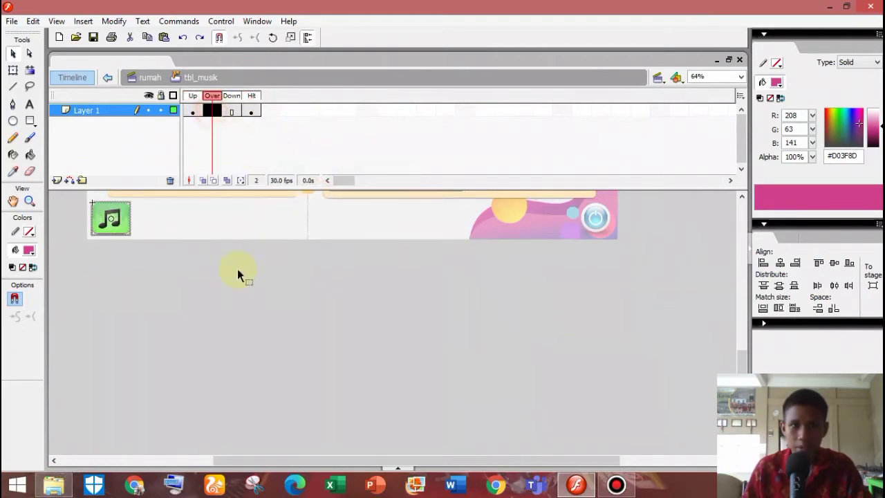
click(114, 215)
right_click(115, 216)
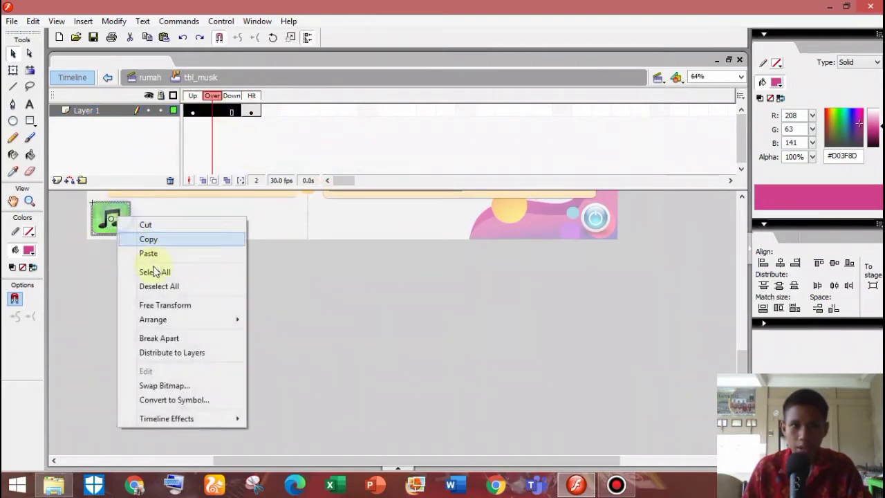
click(216, 400)
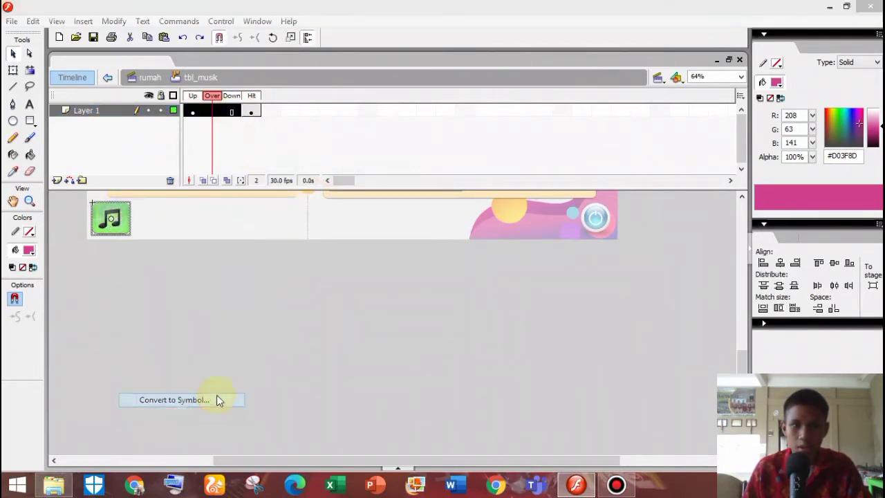
click(546, 129)
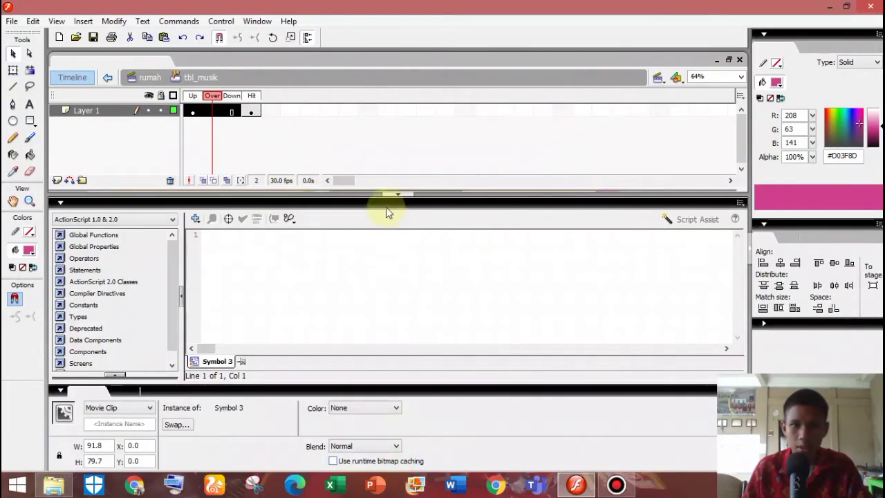
Step: Collapse the script editor to free up the stage, and insert a keyframe in the music button's Over state
click(401, 195)
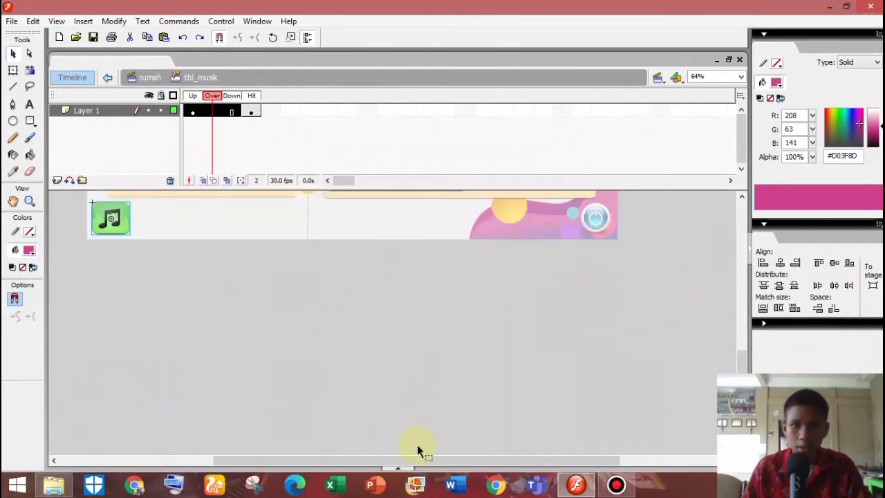
click(408, 470)
click(61, 202)
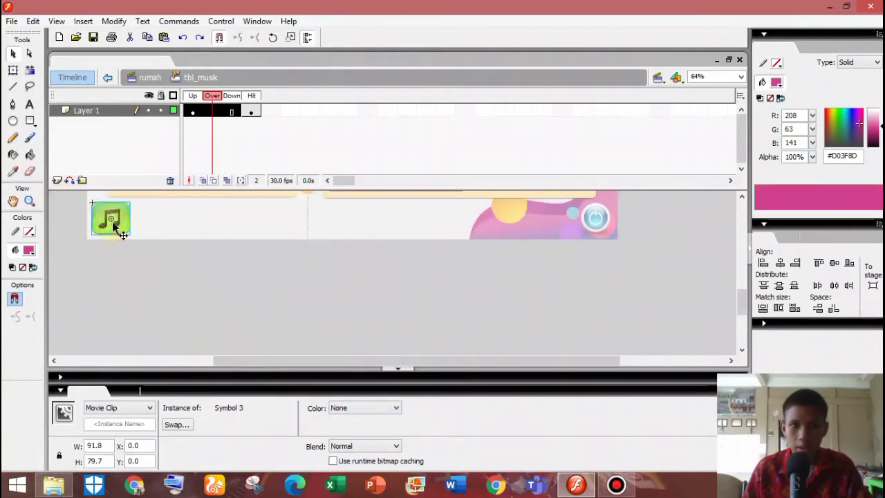
right_click(211, 112)
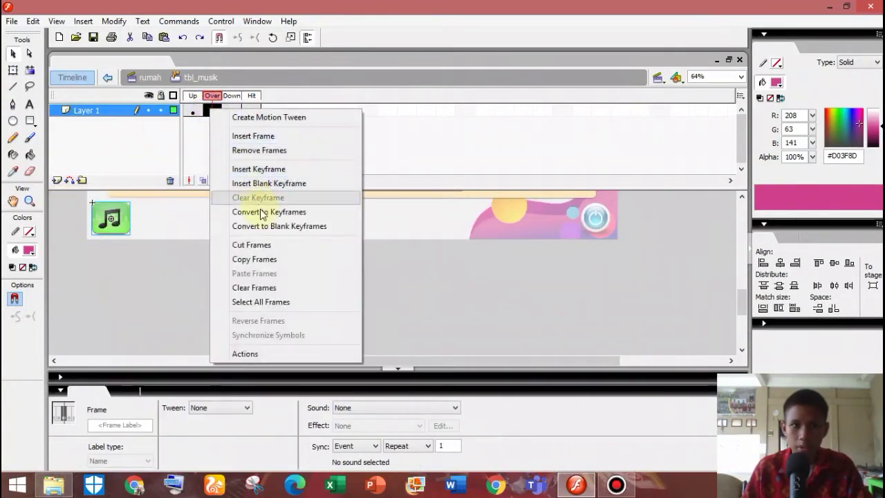
click(285, 170)
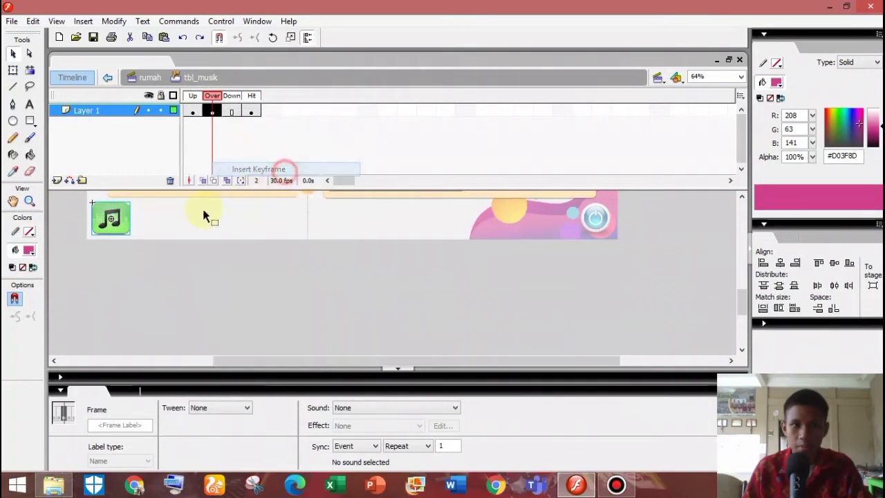
Step: Apply a blue #0000FF Tint colour effect to the music icon in the Over state
click(115, 231)
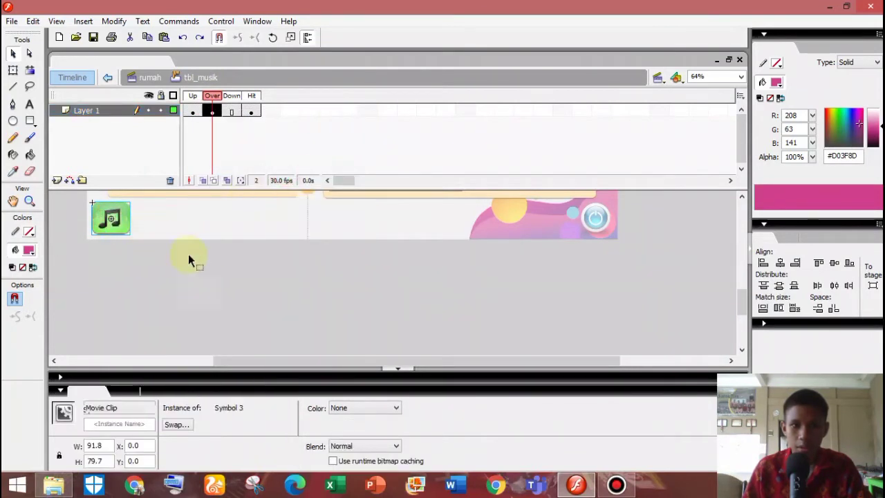
click(365, 408)
click(364, 435)
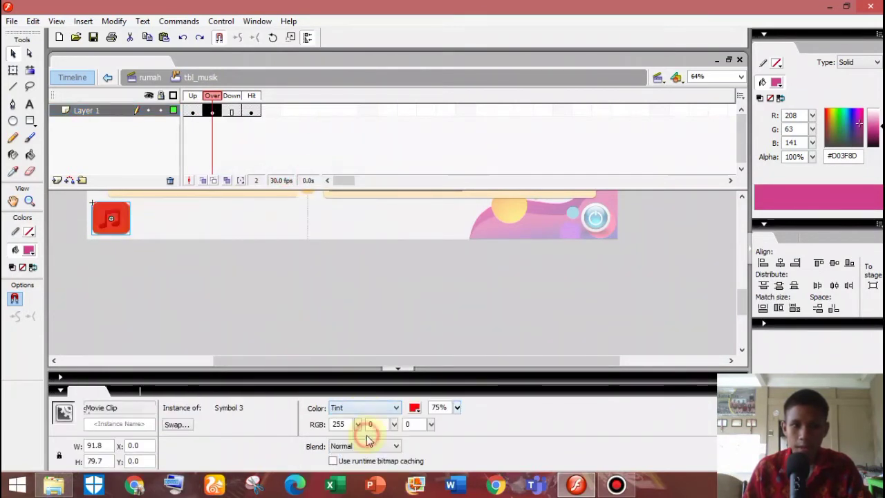
click(415, 408)
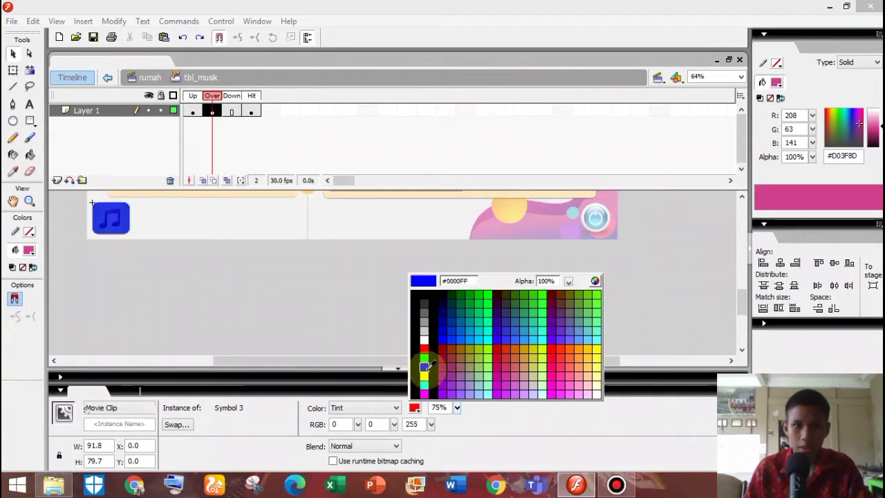
click(424, 367)
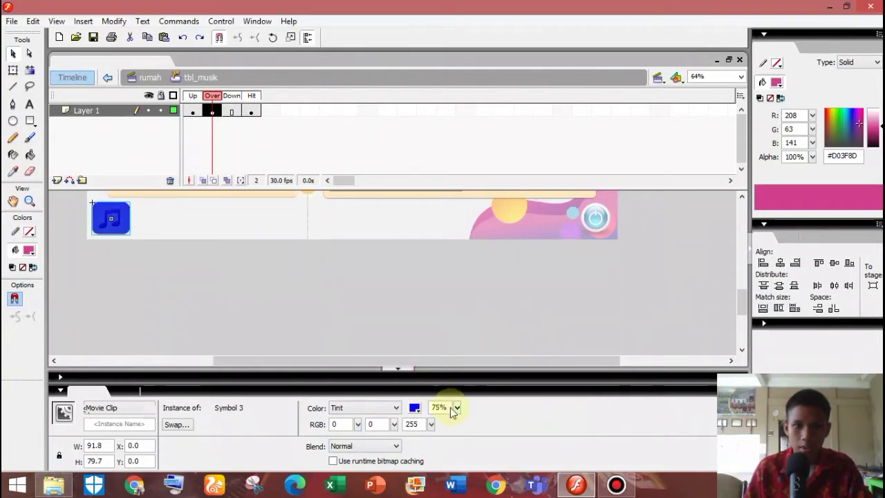
Step: Raise the Over-state tint's green value to 122 and set the tint strength to 50%
click(396, 423)
click(397, 379)
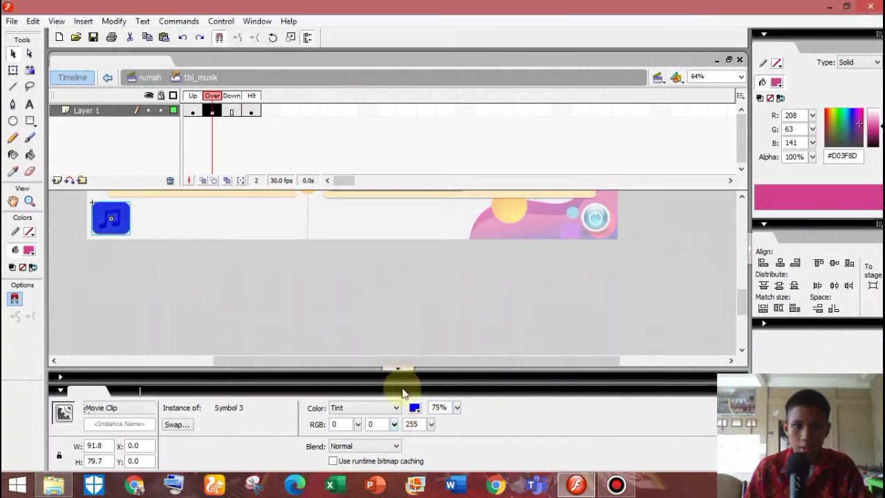
click(394, 427)
drag(394, 427, 401, 369)
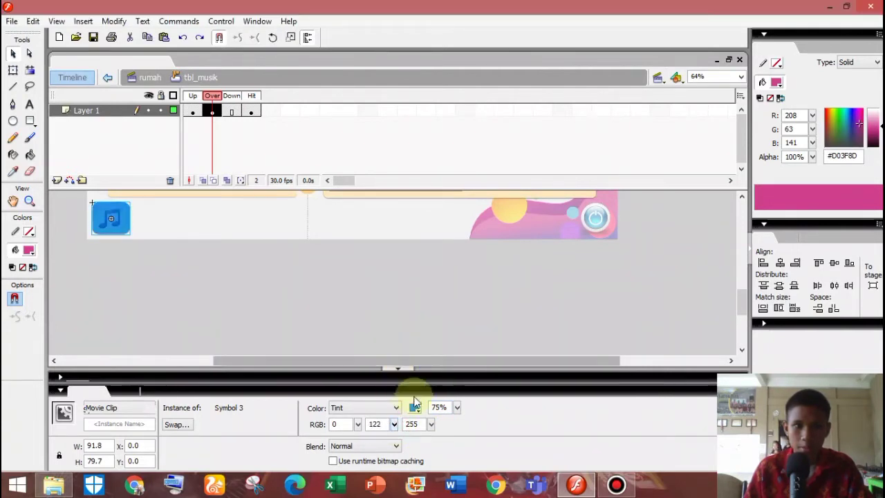
click(456, 408)
drag(462, 373, 463, 401)
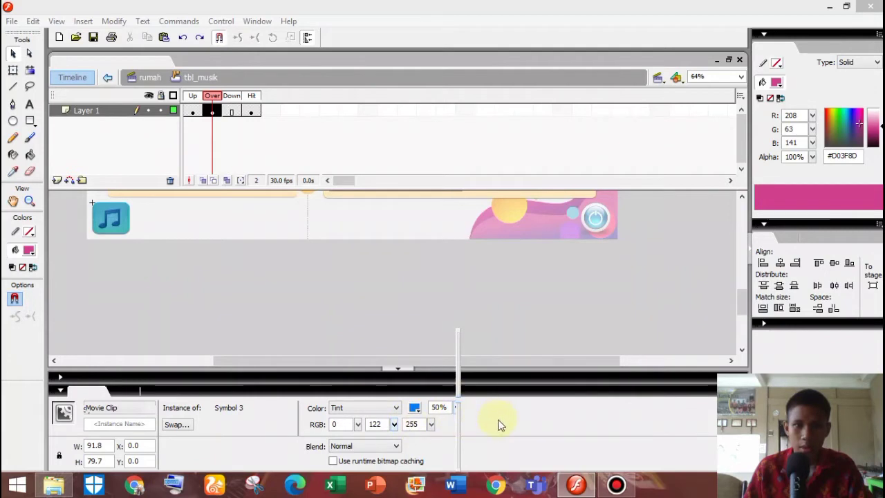
Step: Insert a keyframe in the music button's Down state and set the icon's tint strength there to 62%
right_click(232, 111)
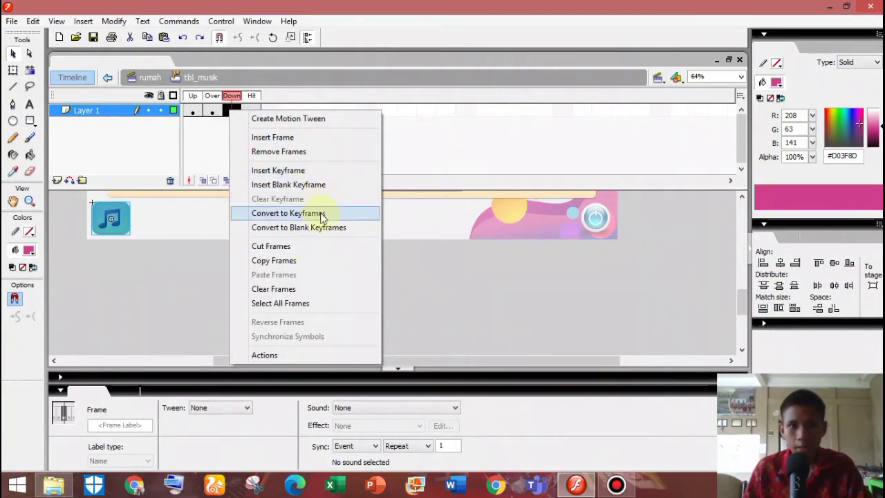
click(315, 171)
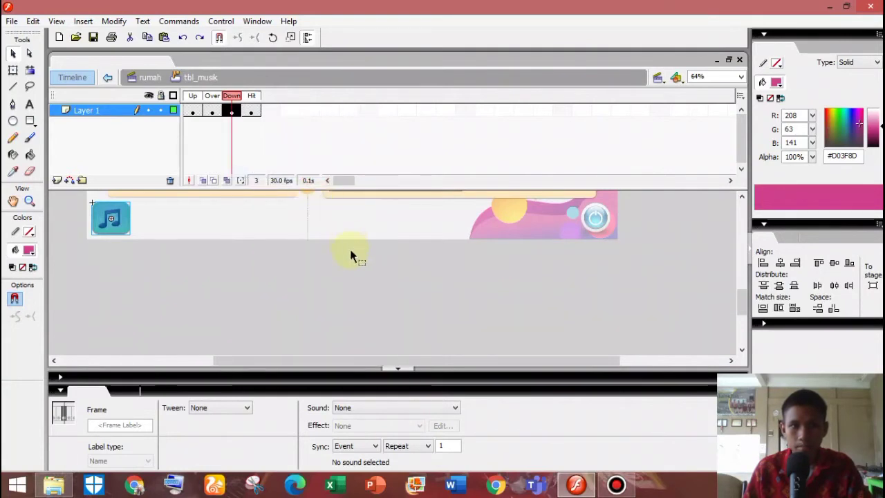
click(421, 409)
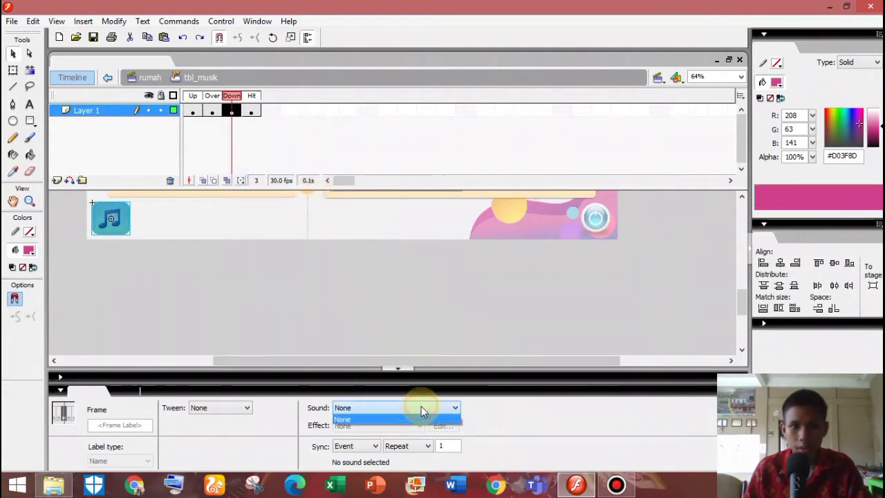
click(110, 219)
click(111, 218)
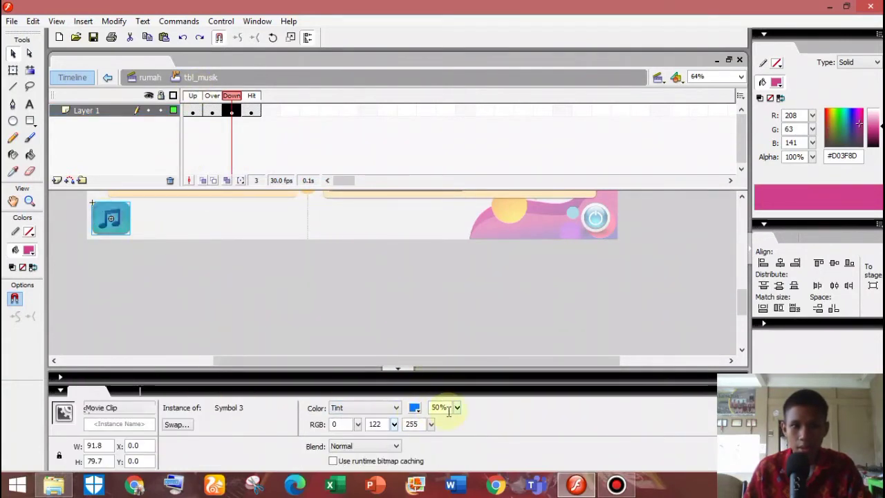
drag(456, 407, 460, 384)
click(504, 336)
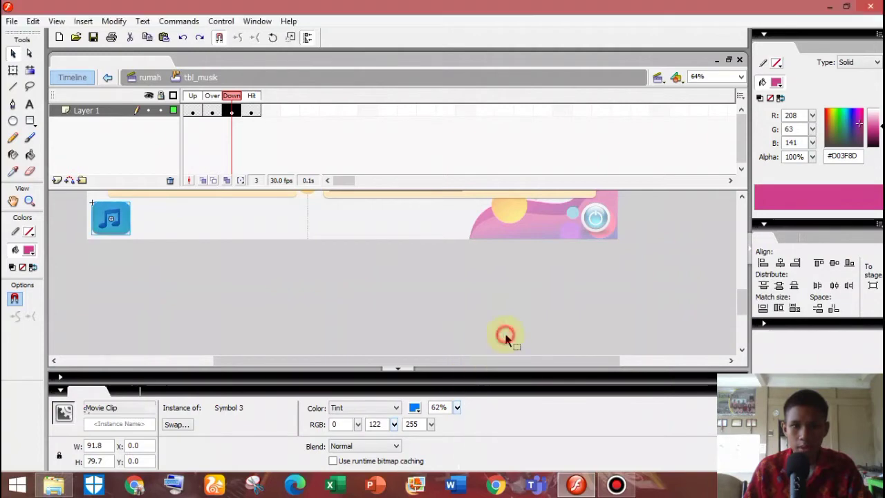
Step: Return to the rumah scene and open the PETA KONSEP button's symbol for editing in place
double_click(510, 302)
scroll(511, 301, up, 3)
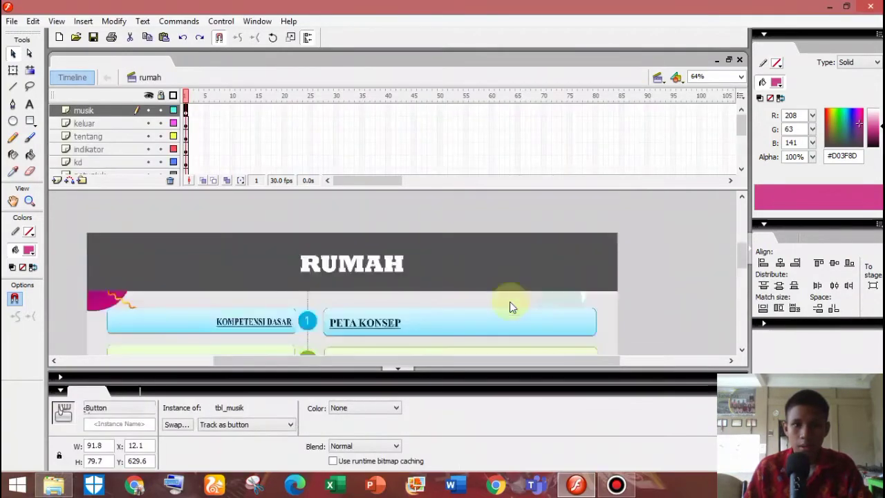
scroll(511, 301, down, 1)
click(453, 266)
scroll(454, 265, down, 1)
scroll(454, 263, up, 1)
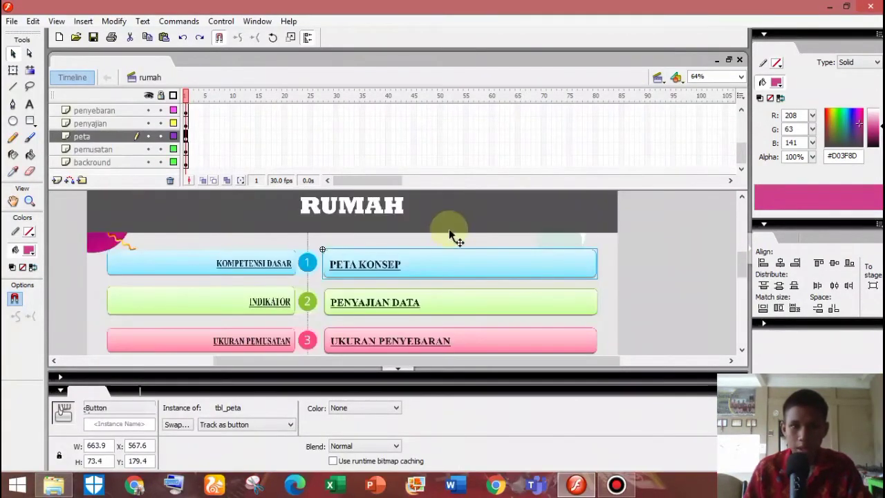
double_click(460, 268)
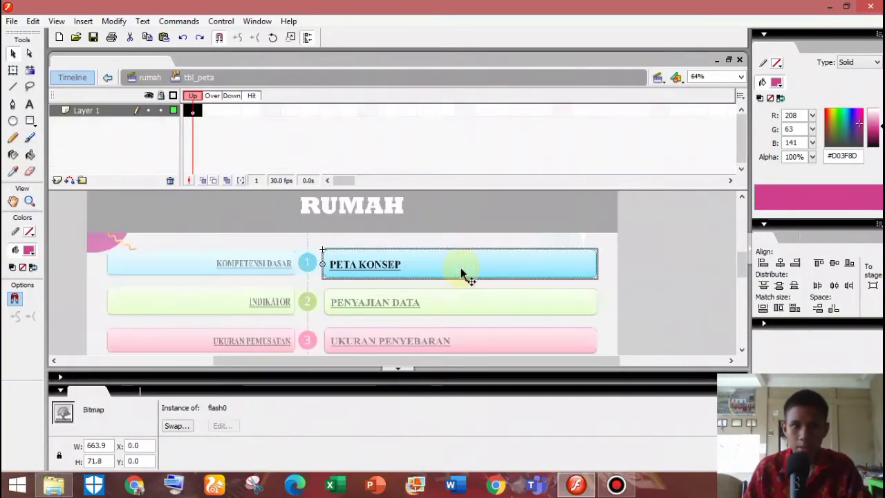
Step: Insert a keyframe in the Hit state of the PETA KONSEP button's Layer 1
click(232, 111)
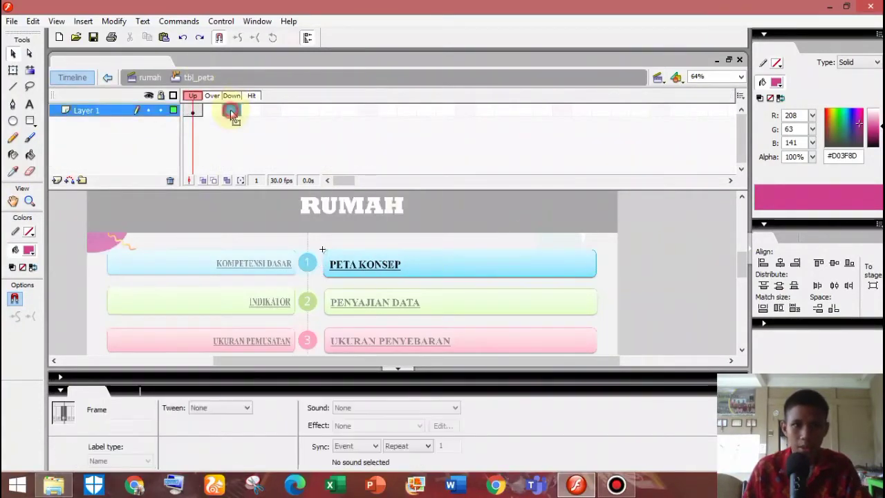
right_click(251, 110)
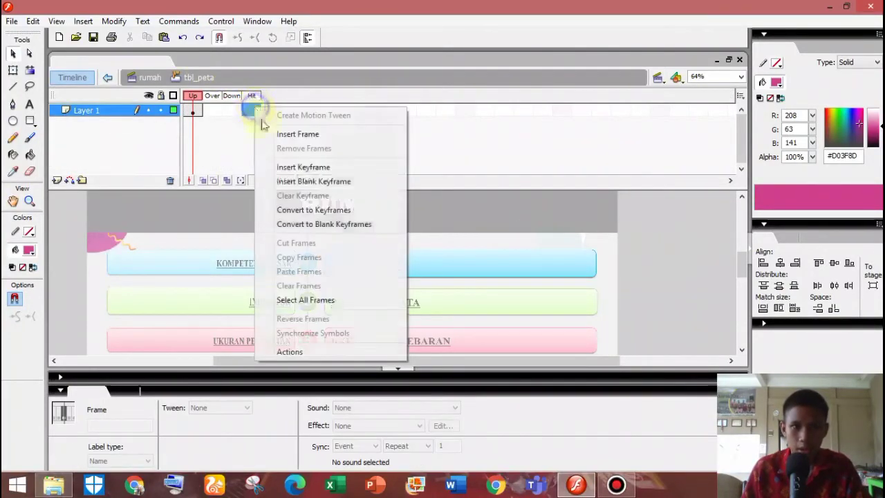
click(297, 168)
Step: Convert the PETA KONSEP bitmap in the Over state to a movie clip symbol, keeping the default name
click(212, 112)
right_click(212, 114)
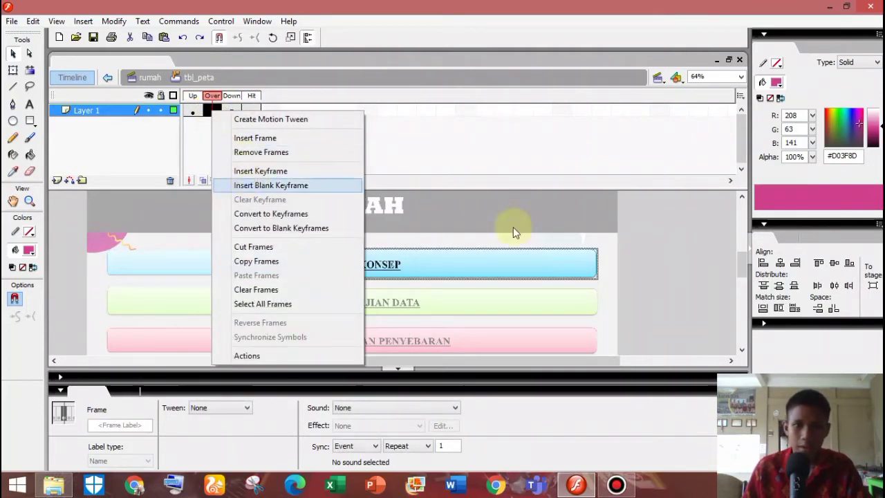
click(510, 271)
right_click(510, 270)
click(556, 243)
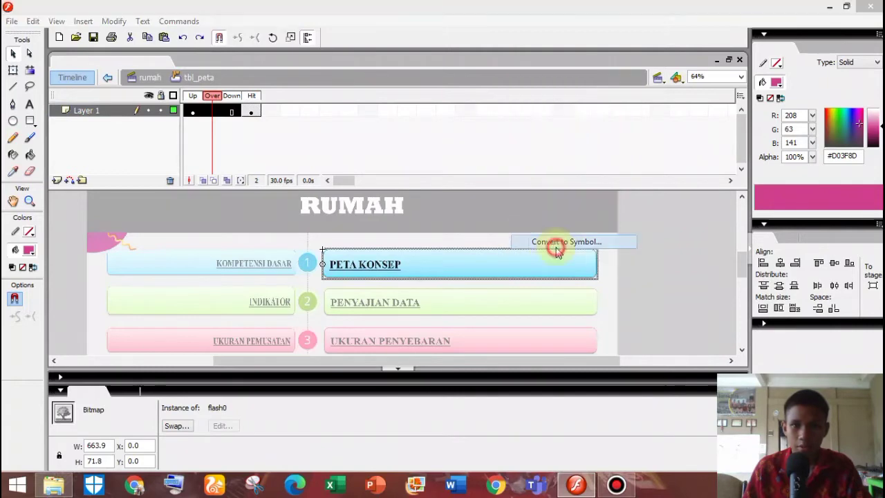
click(538, 123)
Step: Insert a keyframe in the PETA KONSEP button's Over state
click(216, 112)
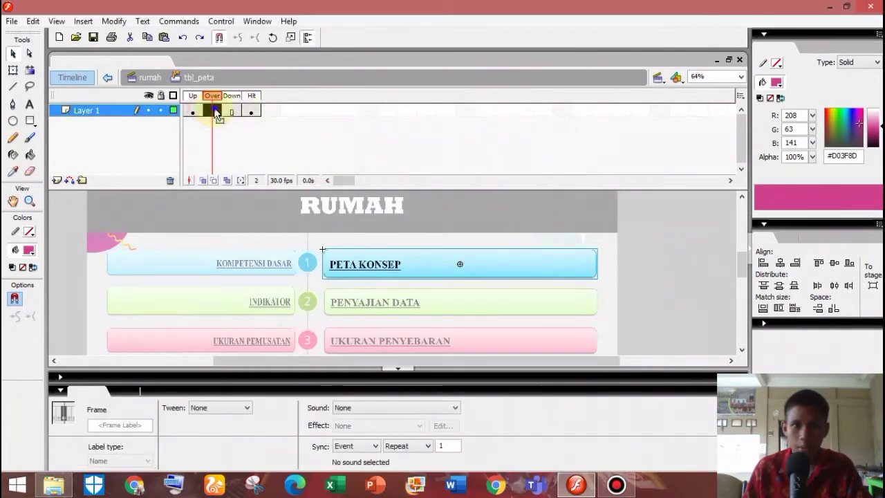
right_click(218, 114)
click(280, 170)
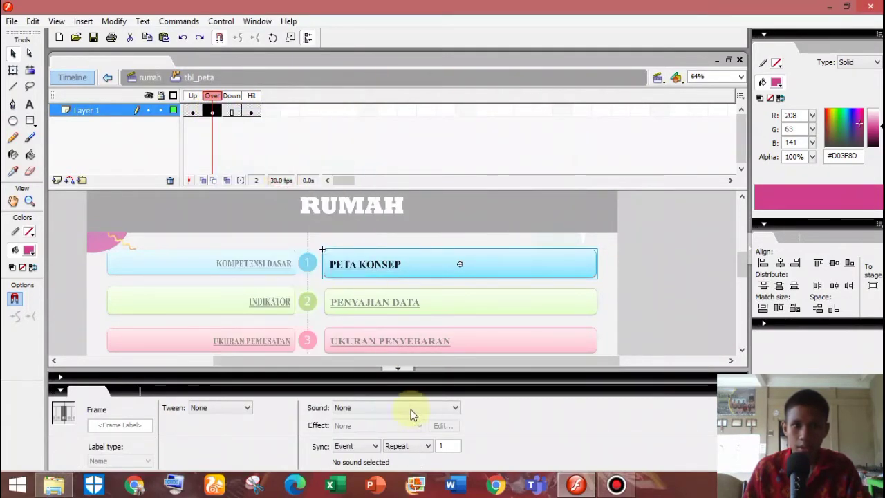
Step: Apply a turquoise Tint with RGB 0, 204, 204 to the PETA KONSEP clip in the Over state
click(439, 271)
click(387, 408)
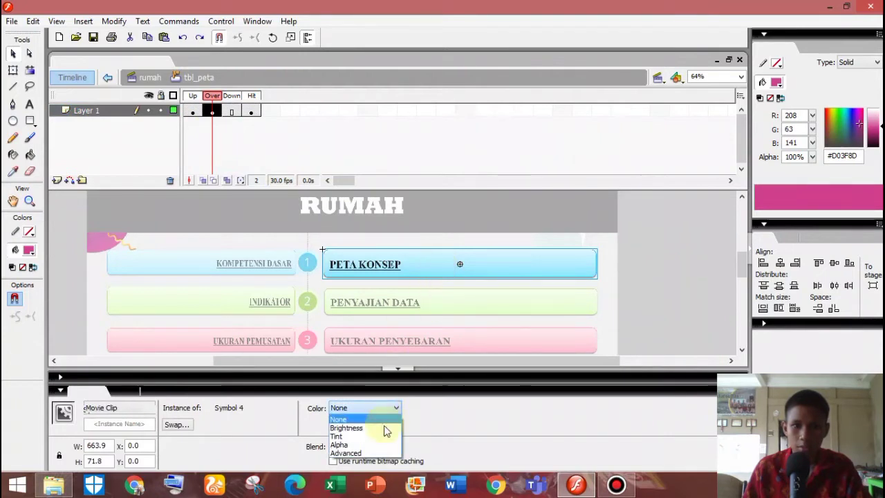
click(385, 437)
click(415, 408)
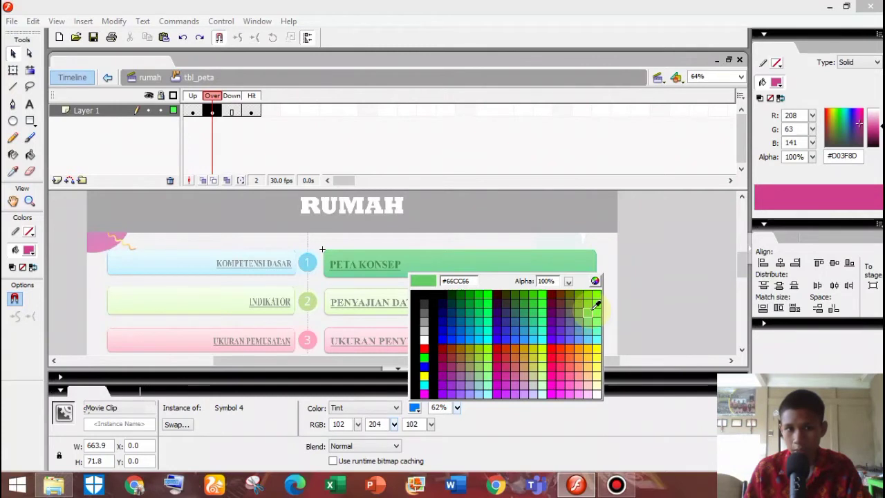
click(484, 328)
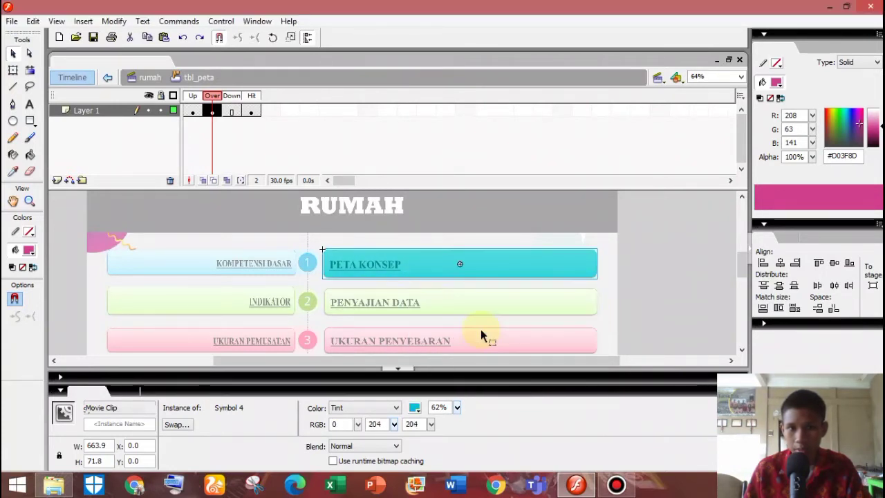
click(235, 112)
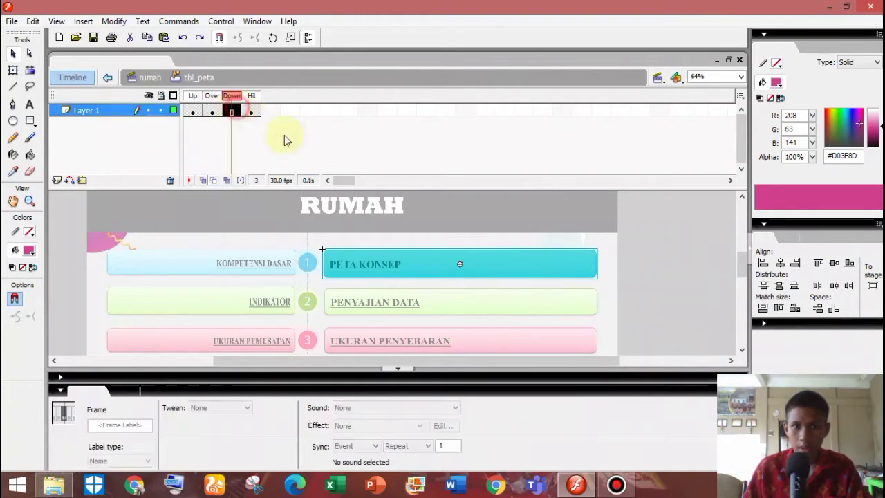
click(433, 270)
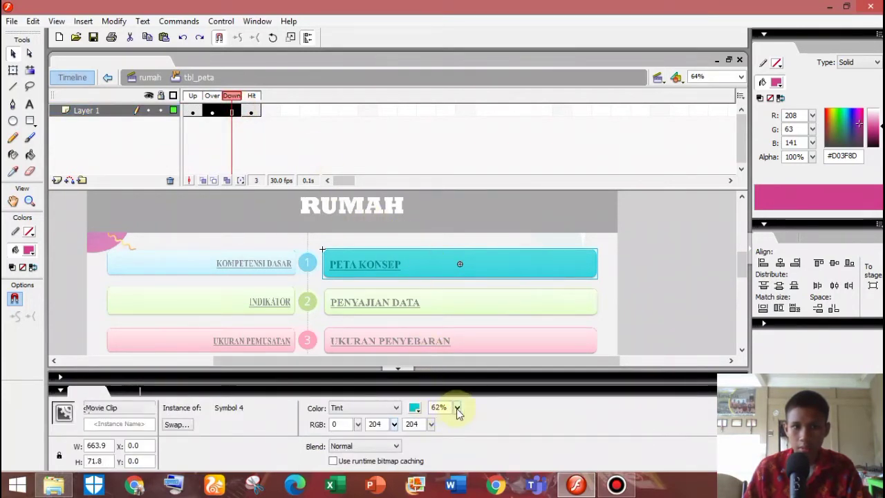
click(456, 408)
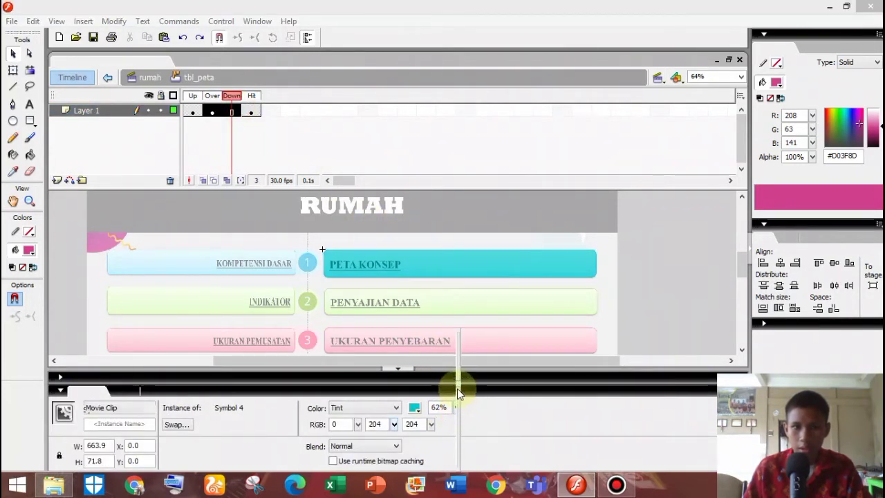
mouse_move(460, 377)
mouse_down()
mouse_move(459, 363)
mouse_move(460, 387)
mouse_move(457, 375)
mouse_up()
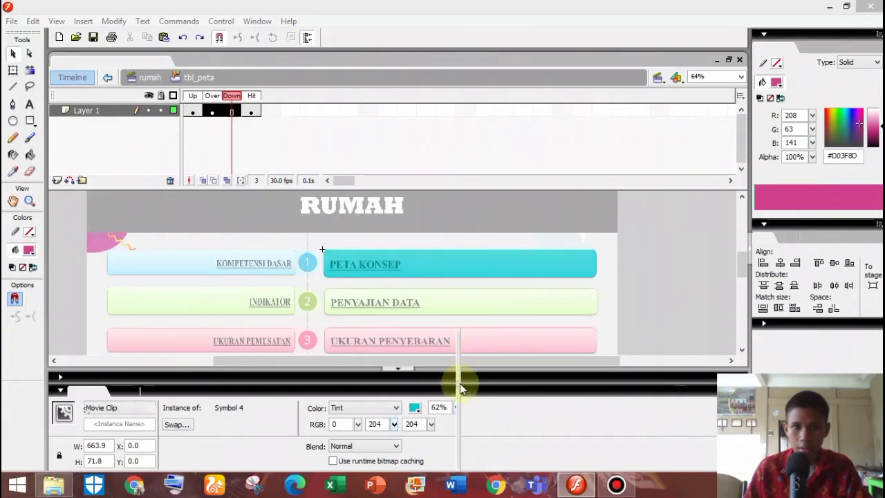
click(214, 113)
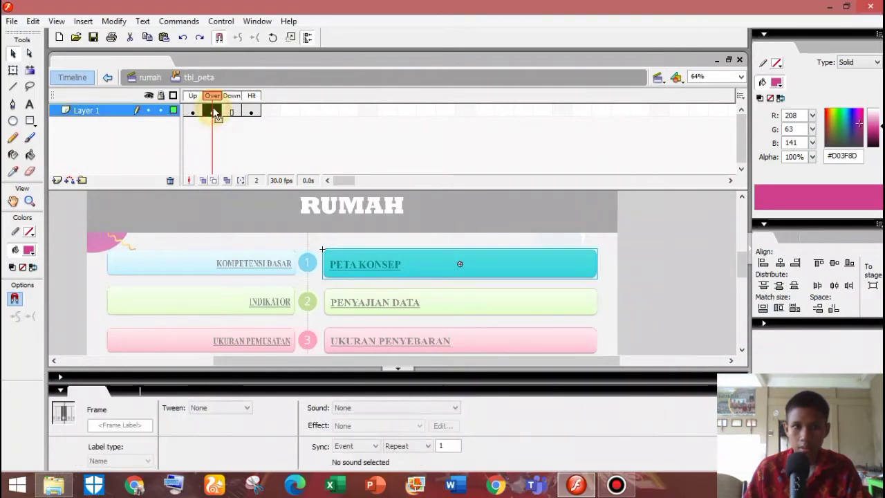
click(423, 275)
Step: Insert a keyframe in the PETA KONSEP button's Down state
click(234, 113)
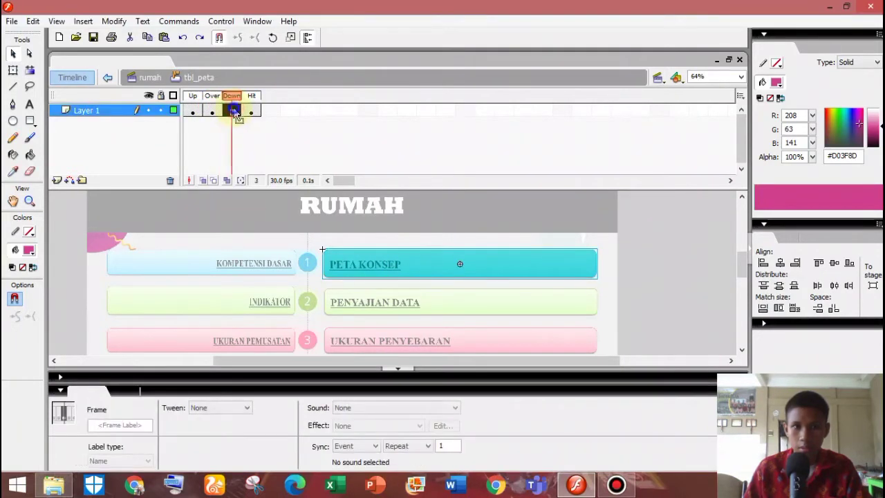
right_click(234, 113)
click(265, 170)
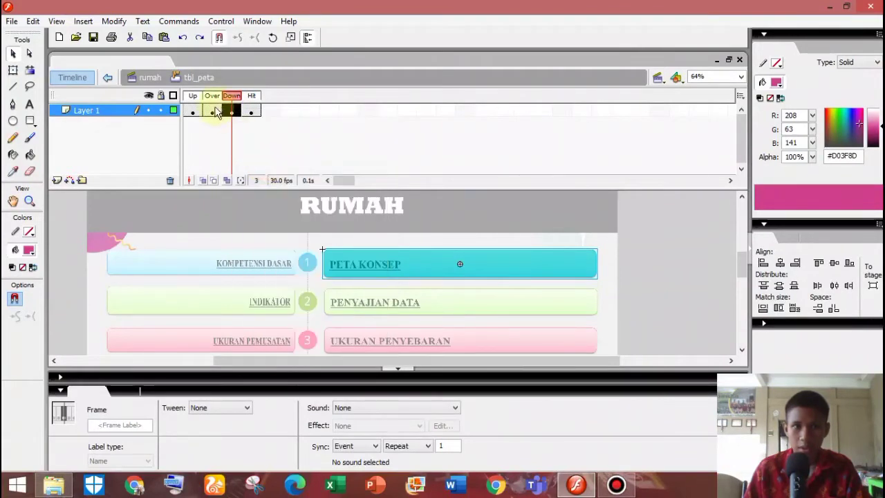
Step: Set the tint strength of the PETA KONSEP clip in the Over state to 50%
click(214, 113)
click(397, 261)
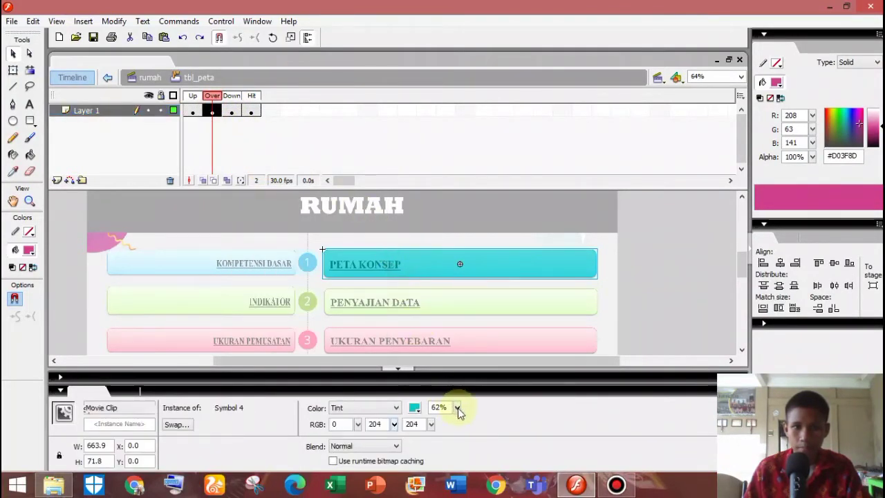
mouse_move(459, 407)
mouse_down()
mouse_move(451, 385)
mouse_move(459, 378)
mouse_move(462, 406)
mouse_up()
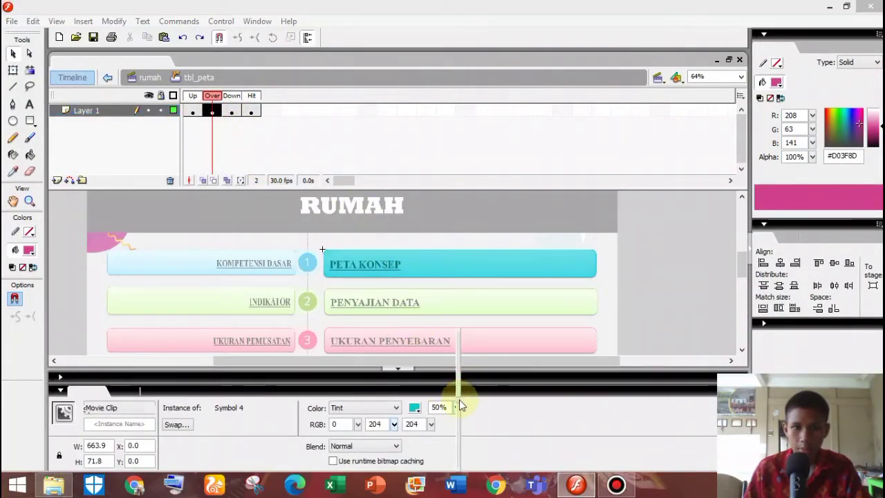
Step: Set the tint strength of the PETA KONSEP clip in the Down state to 60% and return to the rumah scene
click(232, 112)
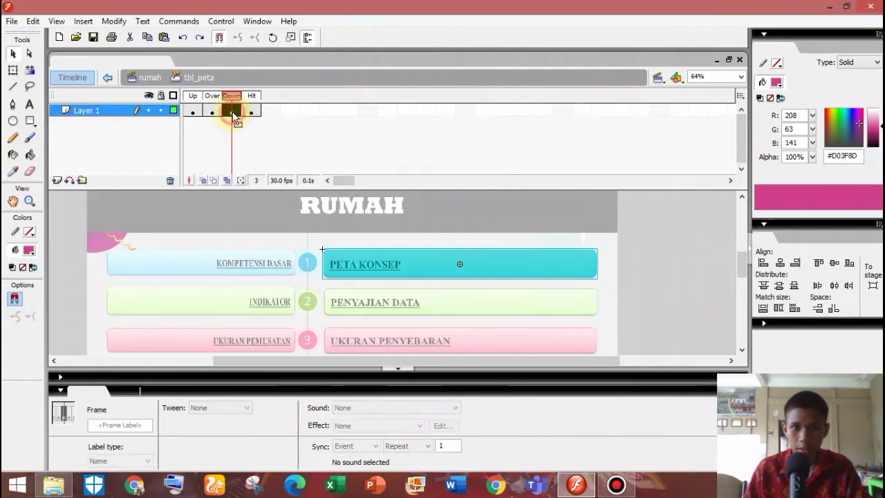
click(443, 268)
click(457, 408)
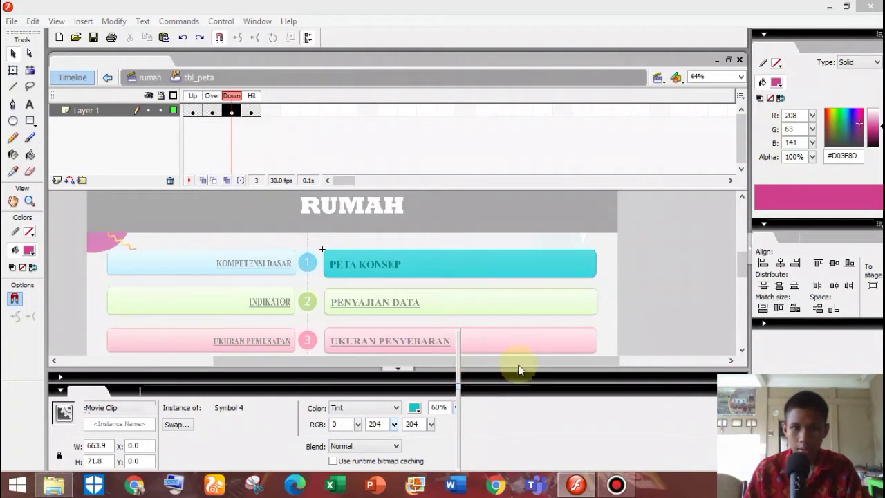
click(213, 112)
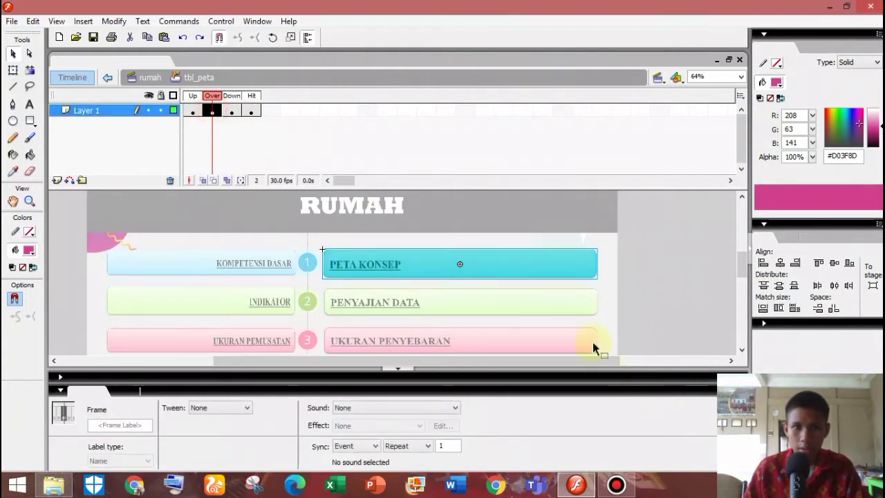
click(522, 267)
click(232, 112)
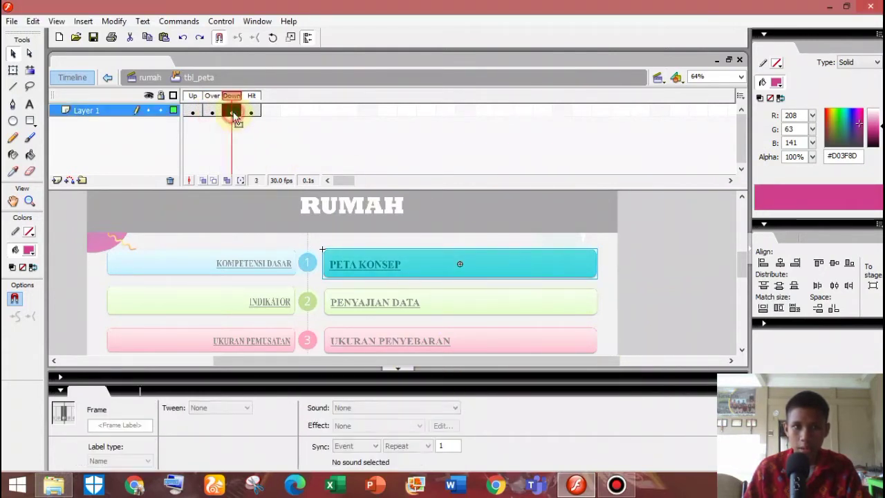
double_click(647, 280)
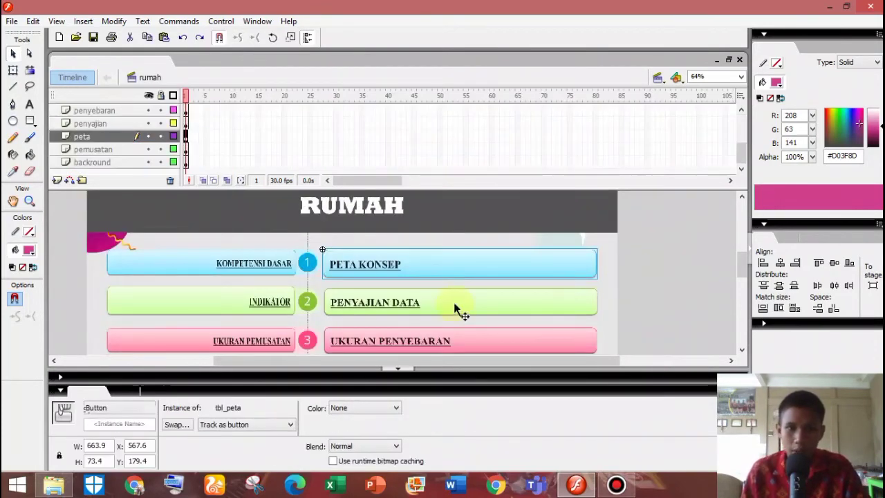
Step: Open the PENYAJIAN DATA button for editing and insert a keyframe in its Hit state
scroll(453, 302, down, 2)
double_click(454, 254)
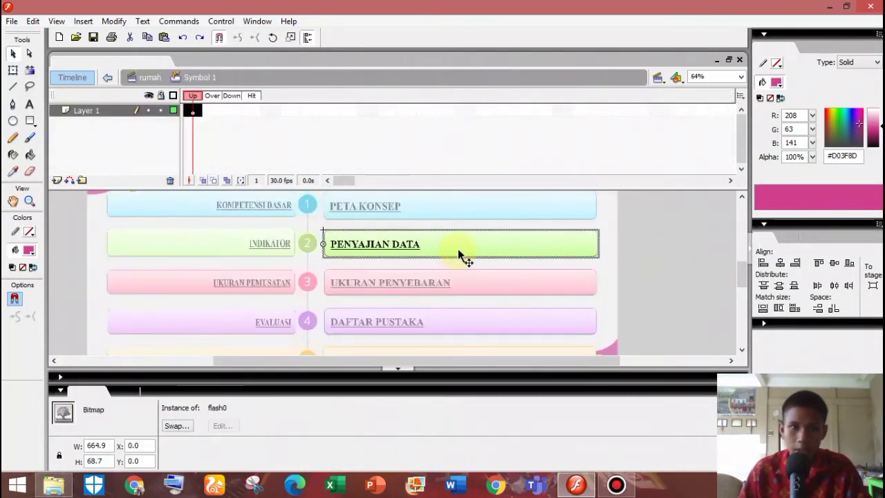
click(251, 112)
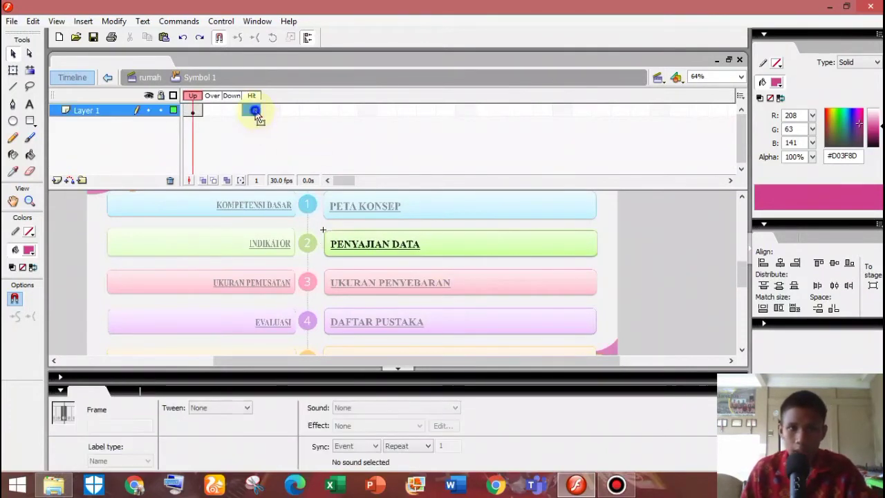
right_click(252, 111)
click(301, 170)
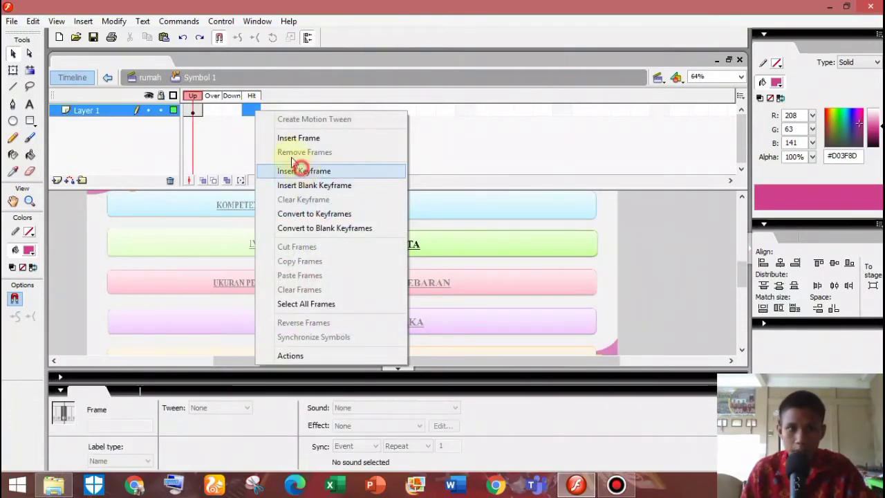
Step: Convert the PENYAJIAN DATA bitmap in the Hit state to a movie clip symbol, keeping the default name
click(496, 240)
right_click(496, 240)
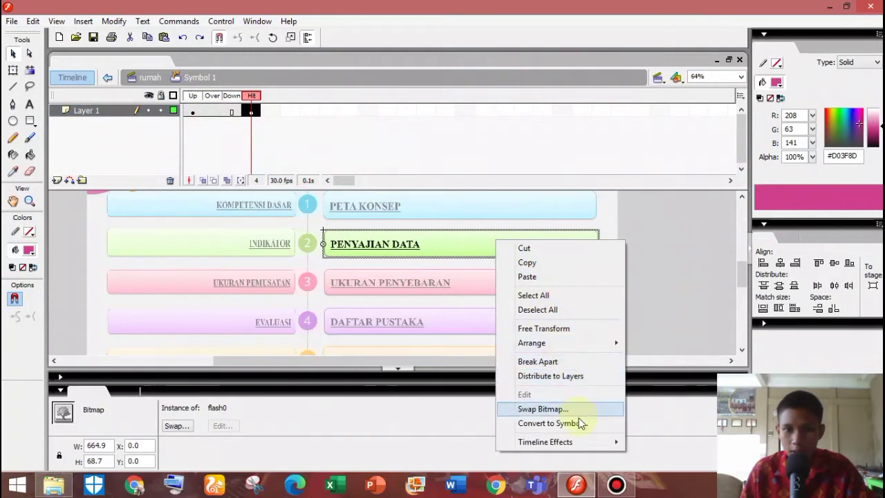
click(578, 421)
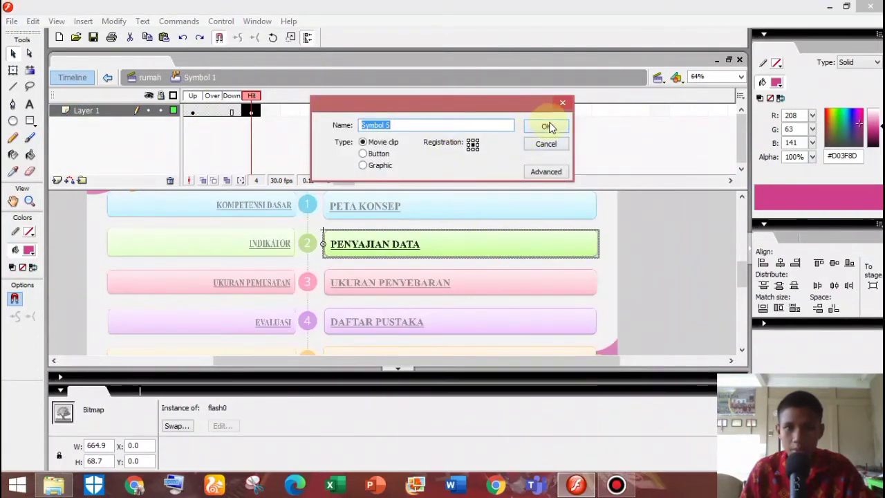
click(546, 126)
click(214, 111)
right_click(215, 112)
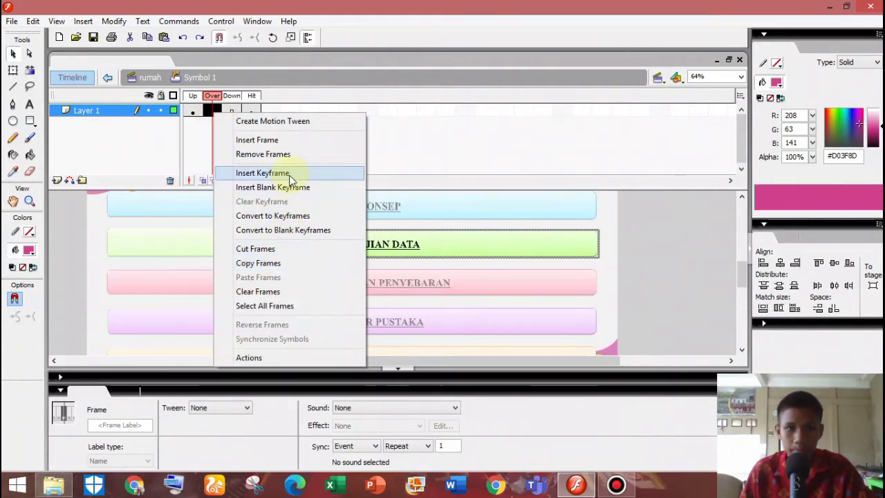
click(290, 178)
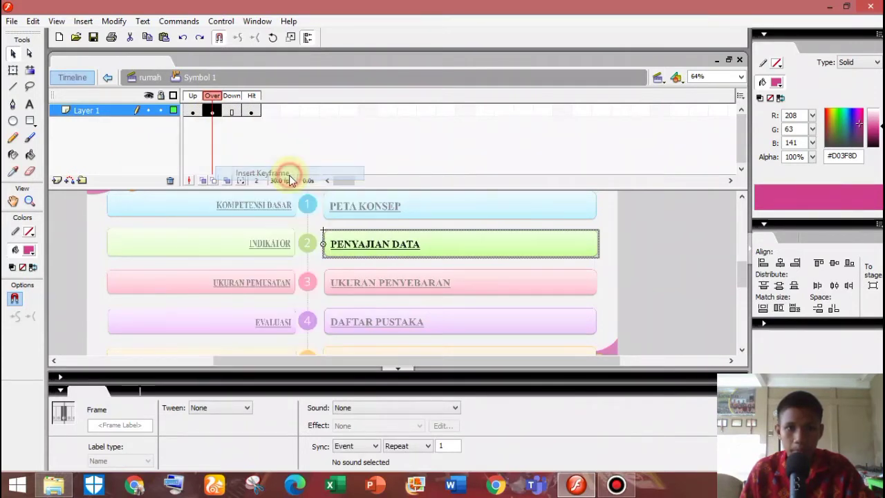
click(373, 245)
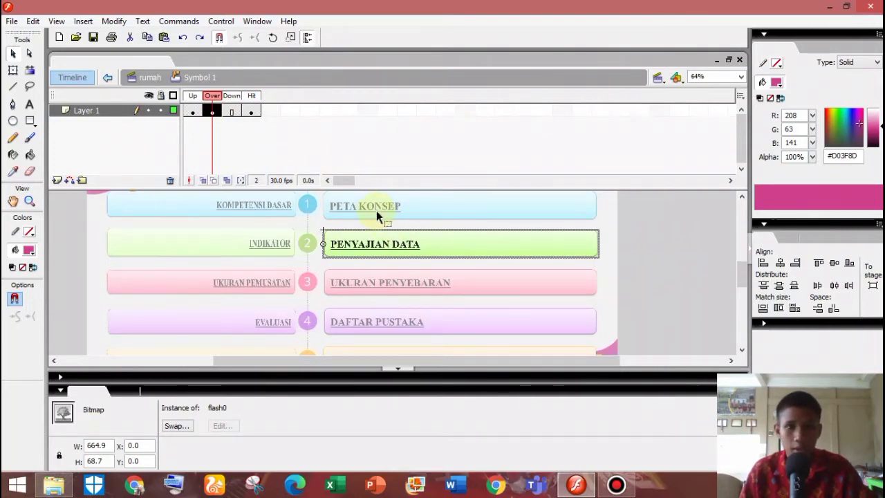
click(619, 241)
key(ctrl+z)
key(ctrl+z)
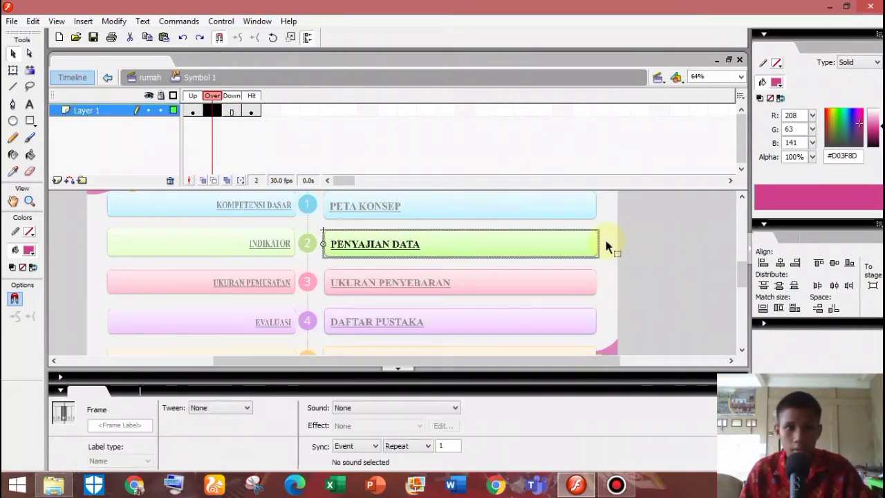
Step: Convert the PENYAJIAN DATA bitmap in the Over state to a movie clip with the default name and insert a keyframe in that state
right_click(528, 243)
click(584, 424)
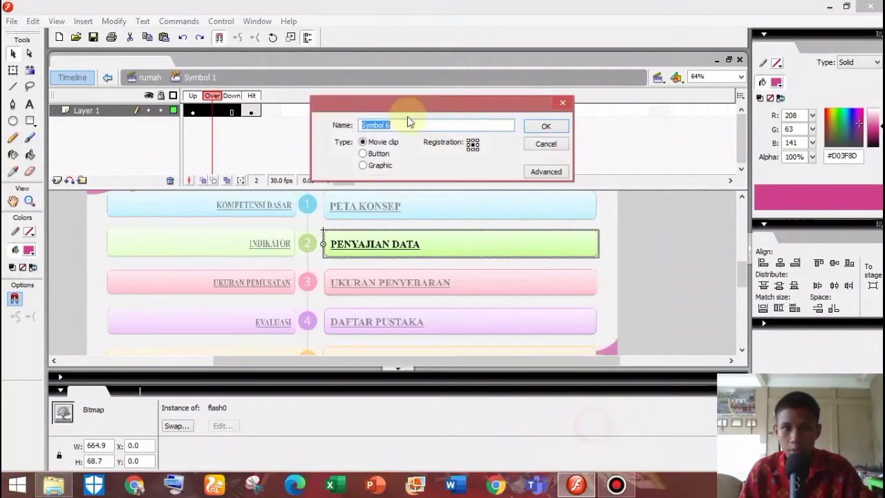
click(545, 128)
click(211, 111)
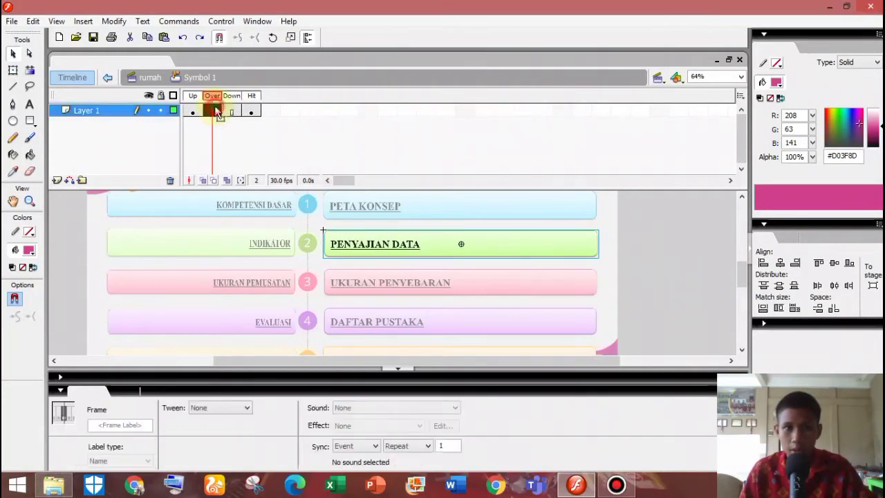
right_click(213, 109)
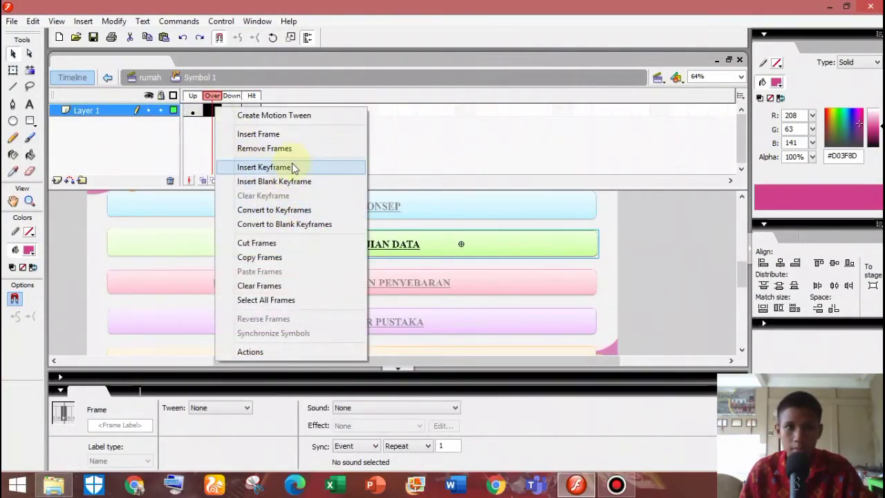
click(291, 167)
Step: Apply a 50% turquoise Tint with RGB 0, 204, 204 to the PENYAJIAN DATA clip in the Over state
click(478, 243)
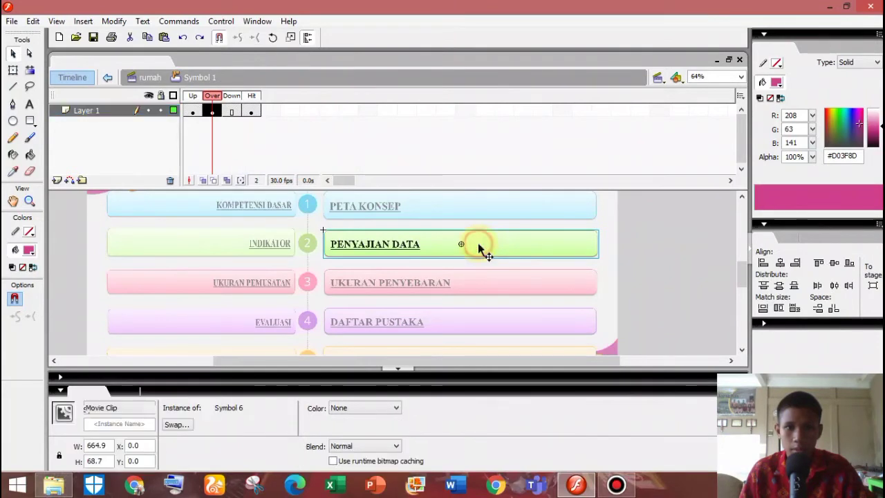
click(395, 408)
click(390, 427)
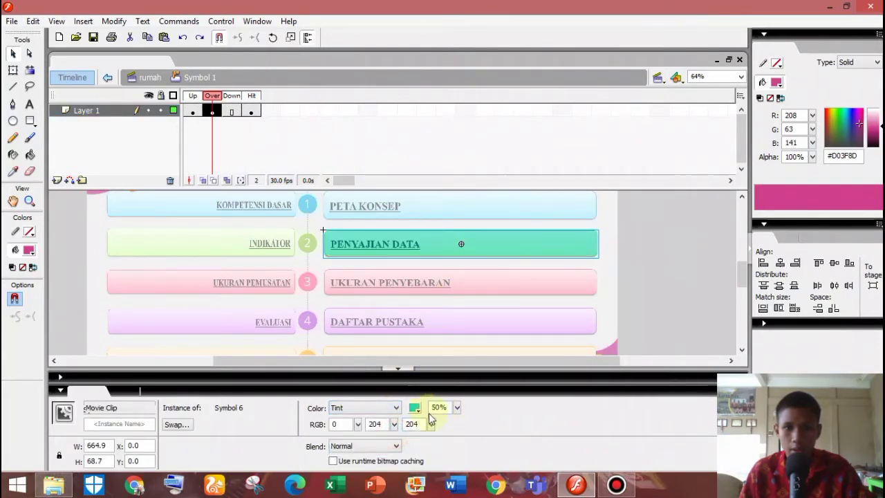
Step: Insert a keyframe in the PENYAJIAN DATA button's Down state
click(230, 113)
right_click(231, 112)
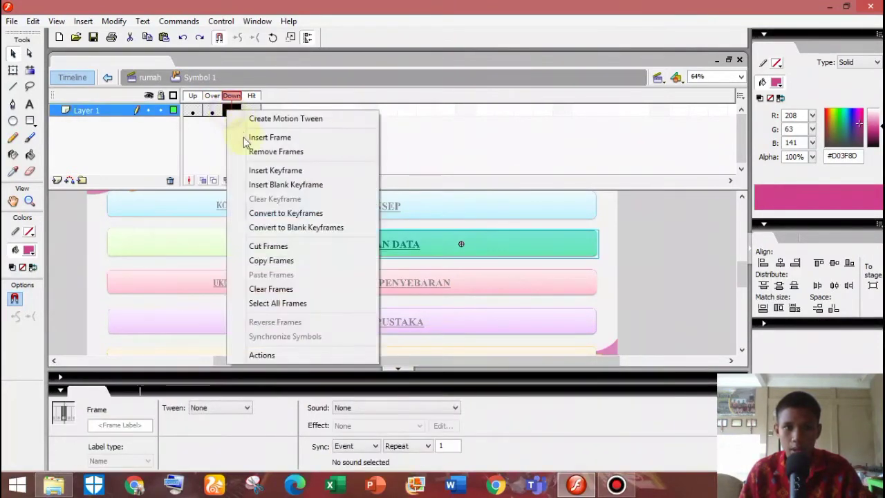
click(313, 173)
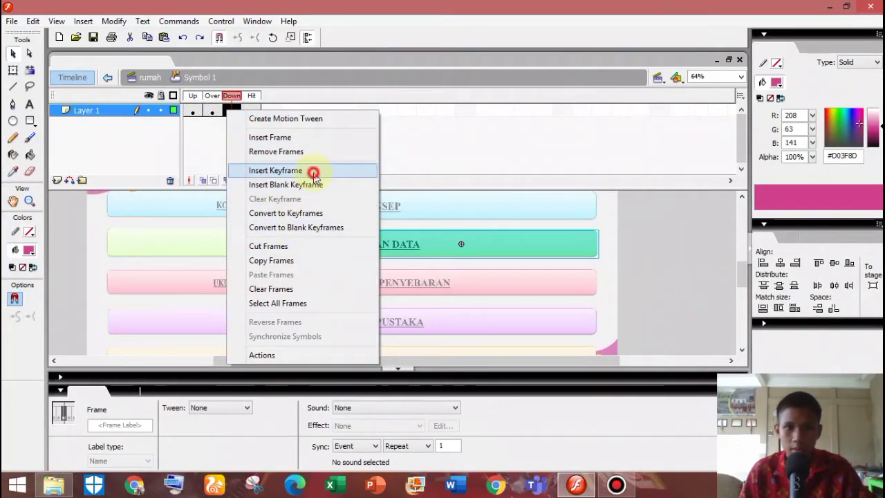
Step: Set the tint strength of the PENYAJIAN DATA clip in the Down state to 60% and return to the rumah scene
click(457, 244)
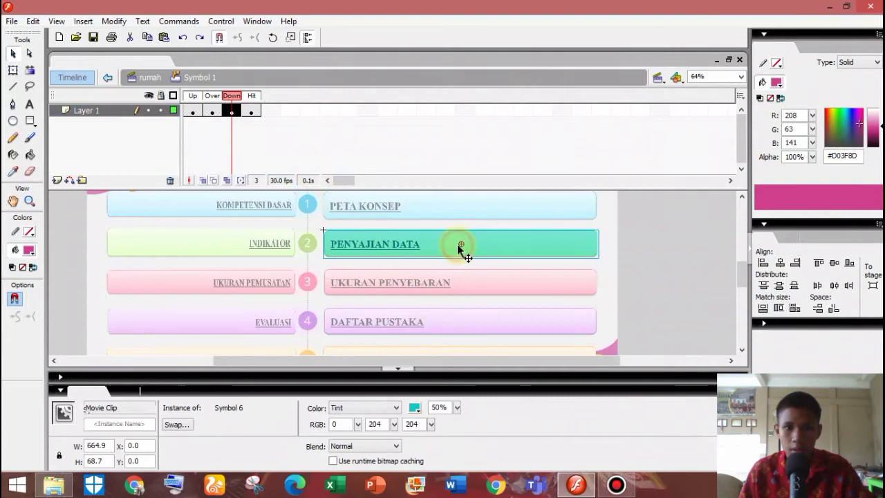
click(457, 408)
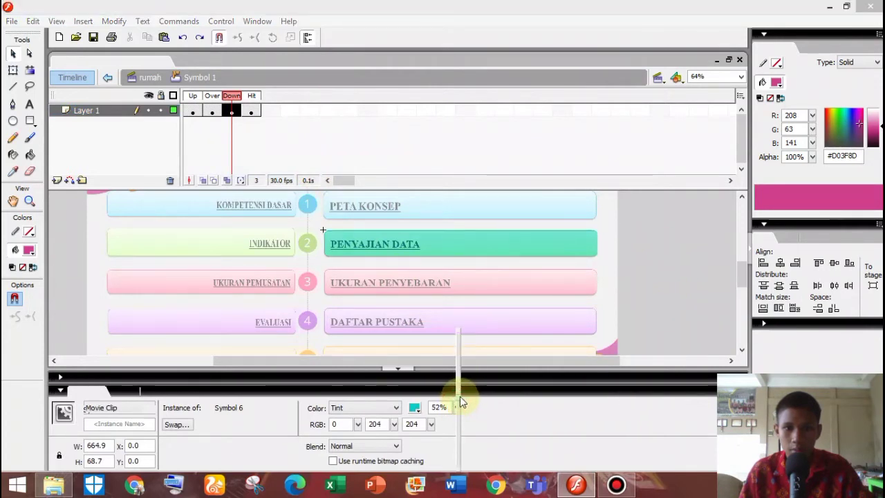
drag(461, 402, 460, 385)
click(622, 270)
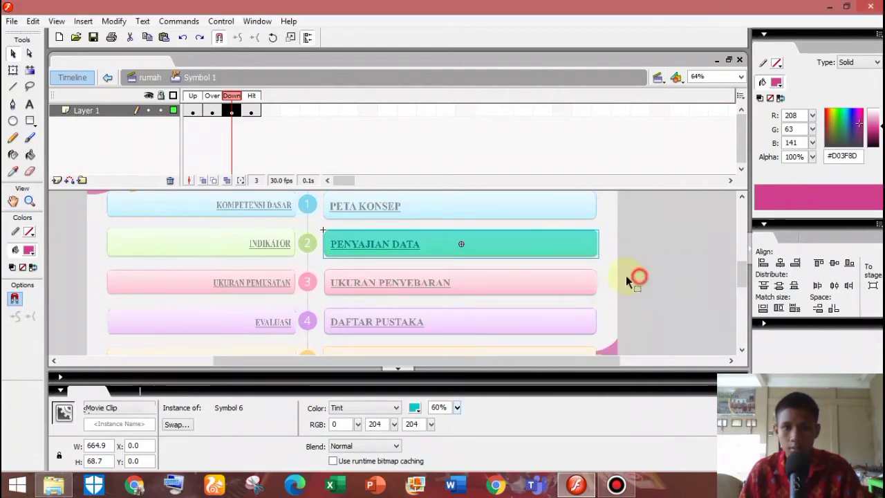
click(638, 277)
double_click(597, 277)
Step: Open the UKURAN PENYEBARAN button for editing and insert a keyframe in its Hit state
click(474, 285)
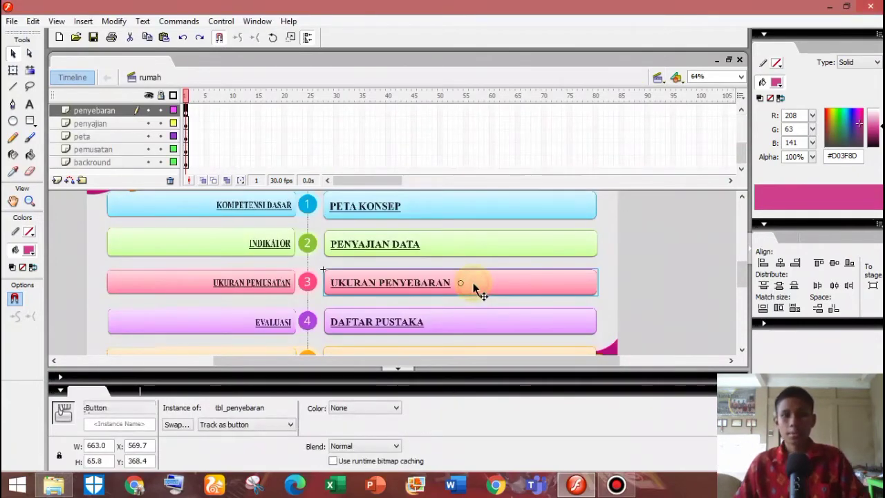
double_click(473, 285)
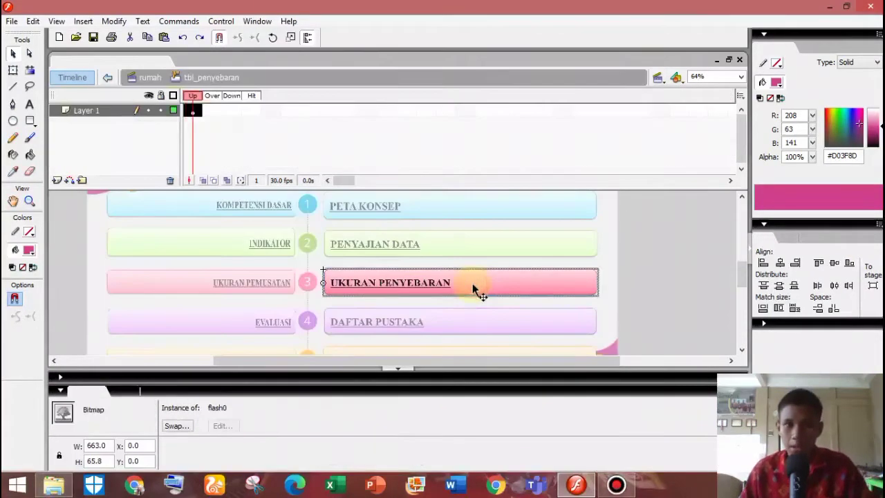
right_click(255, 111)
click(307, 168)
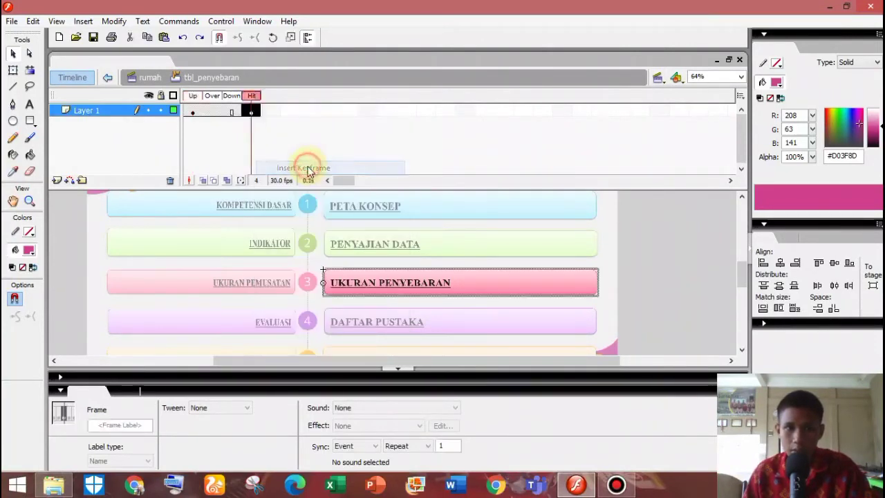
Step: Convert the UKURAN PENYEBARAN bitmap in the Over state to a movie clip symbol, keeping the default name
click(207, 111)
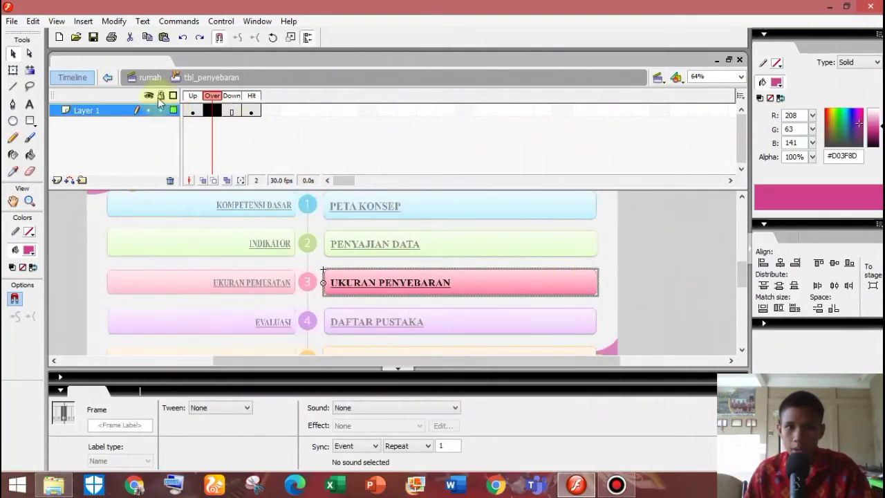
click(555, 284)
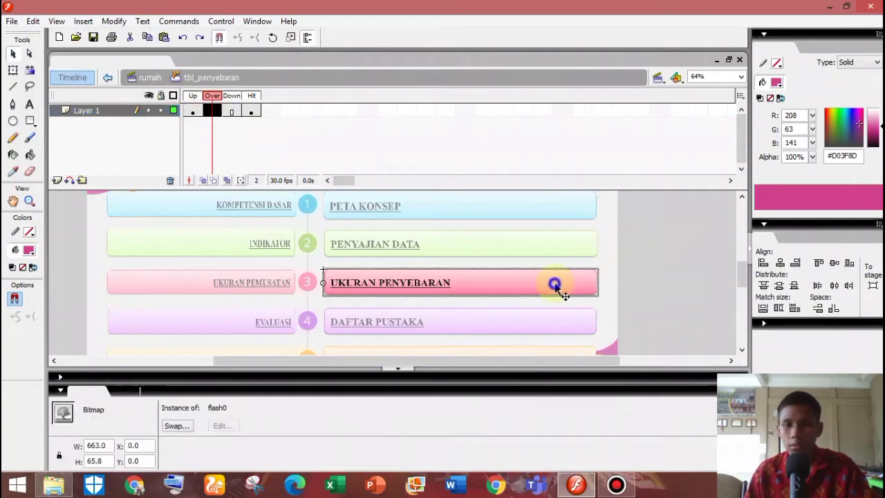
right_click(555, 283)
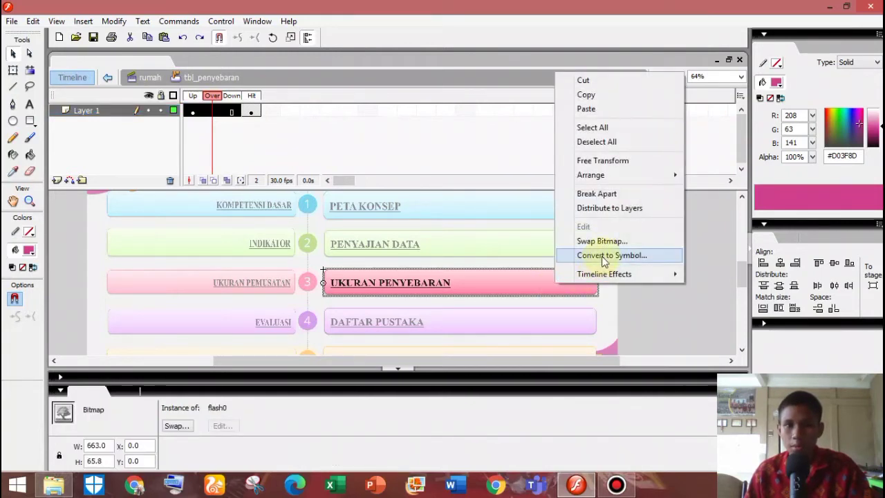
click(604, 255)
click(546, 127)
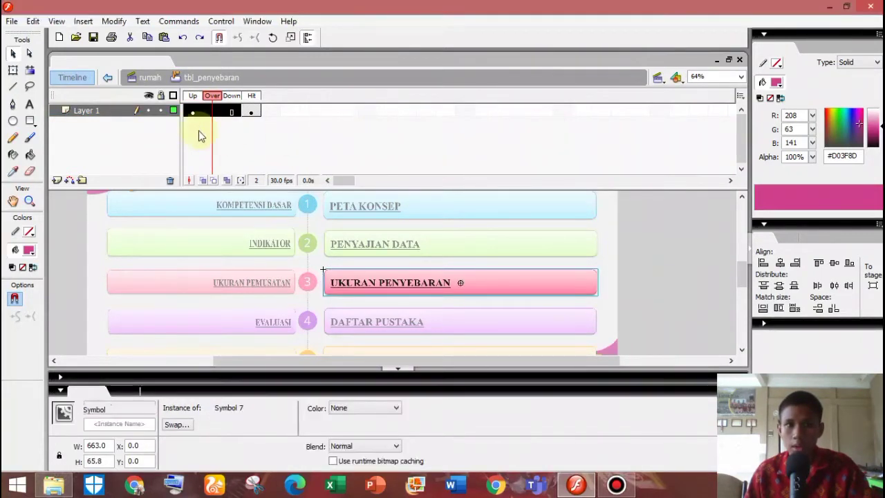
Step: Insert a keyframe in the UKURAN PENYEBARAN button's Over state
click(211, 113)
right_click(213, 114)
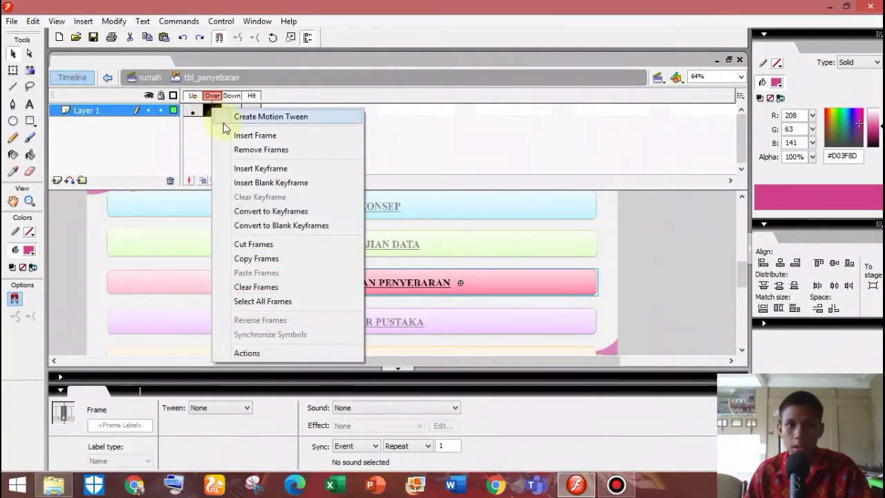
click(261, 168)
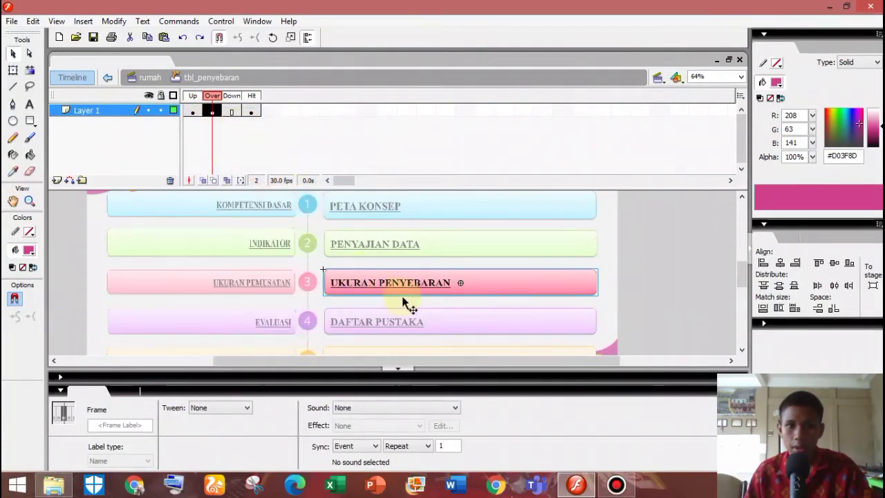
Step: Apply a Tint colour effect to the UKURAN PENYEBARAN clip in the Over state, using RGB 0, 204, 204 at 50%
click(434, 294)
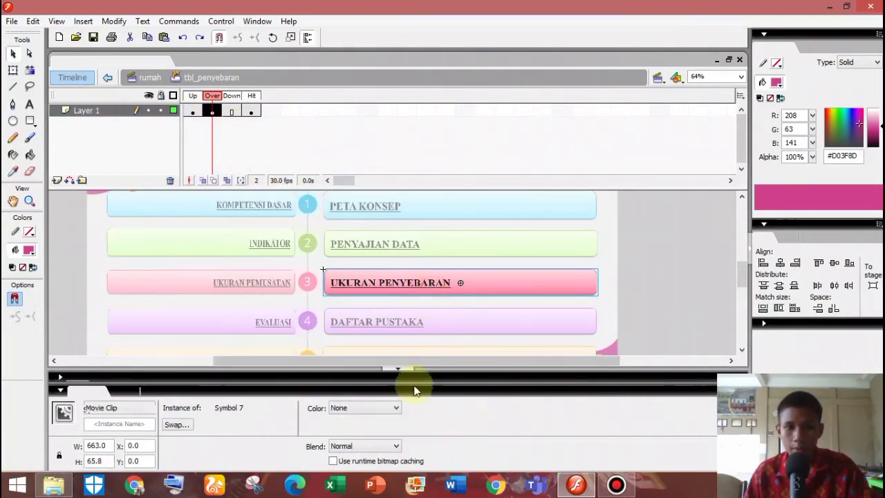
click(396, 407)
click(388, 439)
click(390, 446)
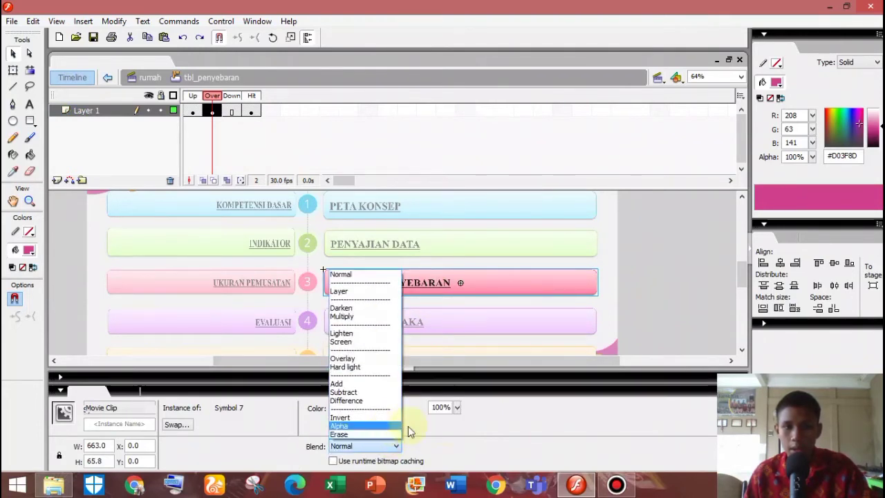
click(389, 409)
click(389, 408)
click(391, 436)
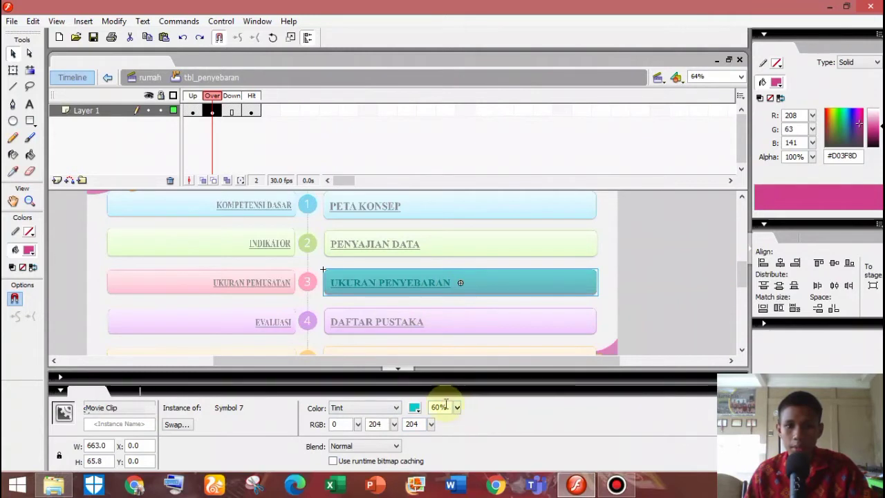
drag(439, 408, 425, 395)
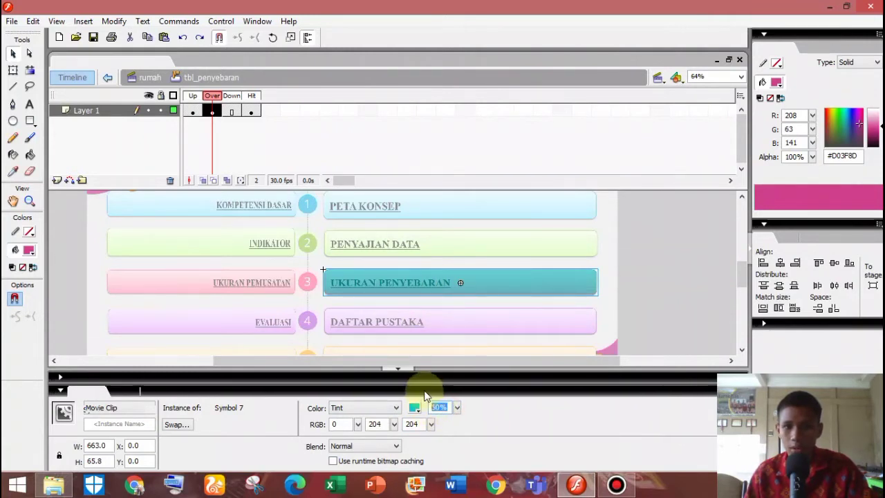
text(50)
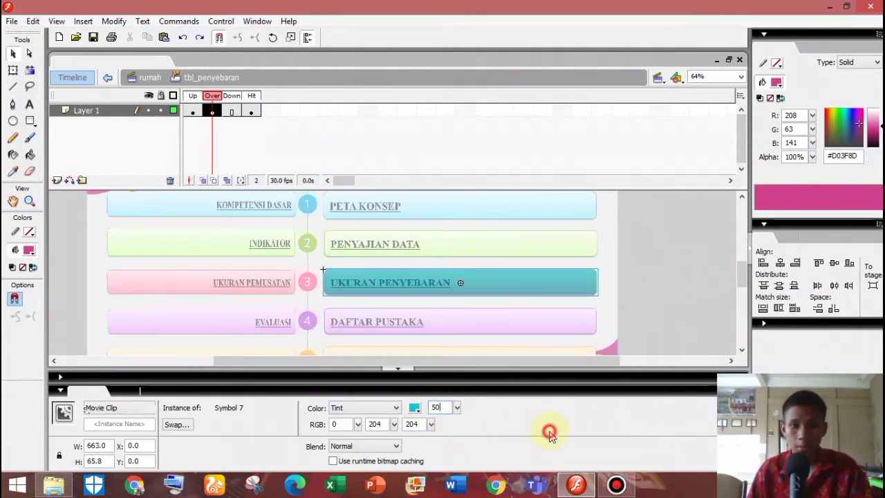
Step: Insert a keyframe in the UKURAN PENYEBARAN button's Down state
click(233, 112)
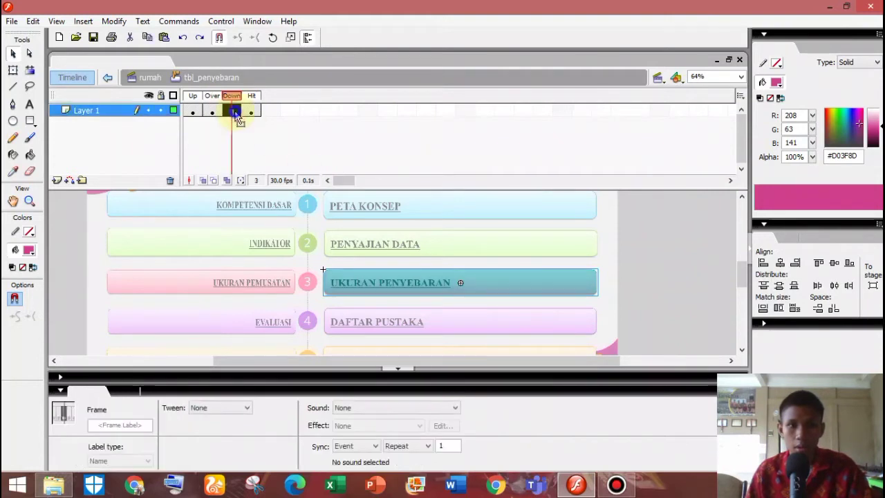
right_click(233, 113)
click(284, 173)
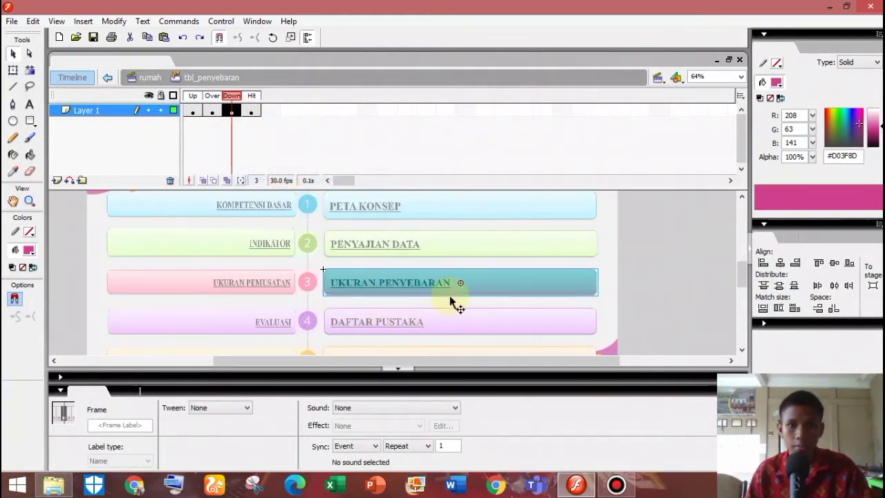
Step: Set the tint strength of the UKURAN PENYEBARAN clip in the Down state to 60% and return to the rumah scene
click(450, 286)
click(445, 409)
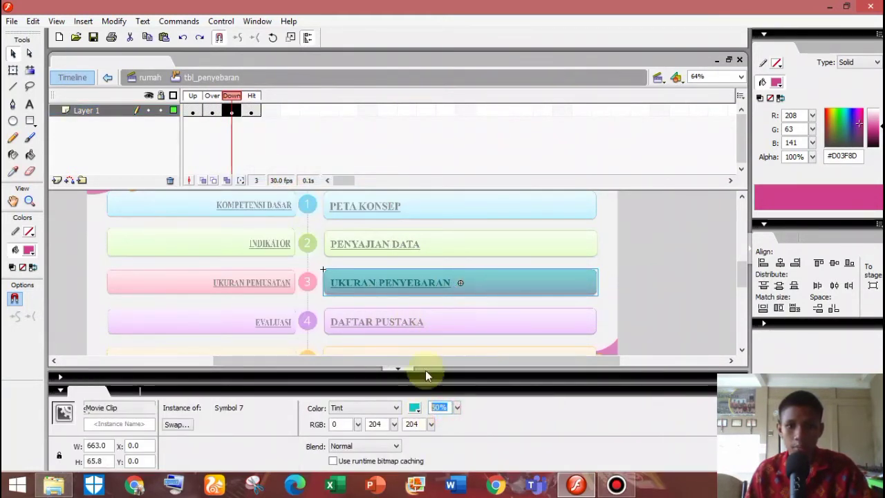
text(60)
click(624, 300)
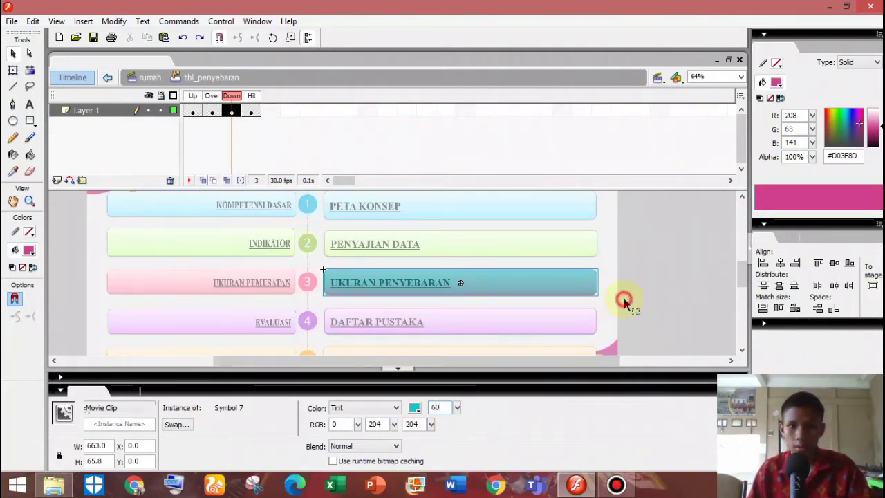
click(534, 327)
double_click(678, 315)
Step: Open the DAFTAR PUSTAKA button for editing and insert a keyframe in its Hit state
scroll(484, 283, down, 3)
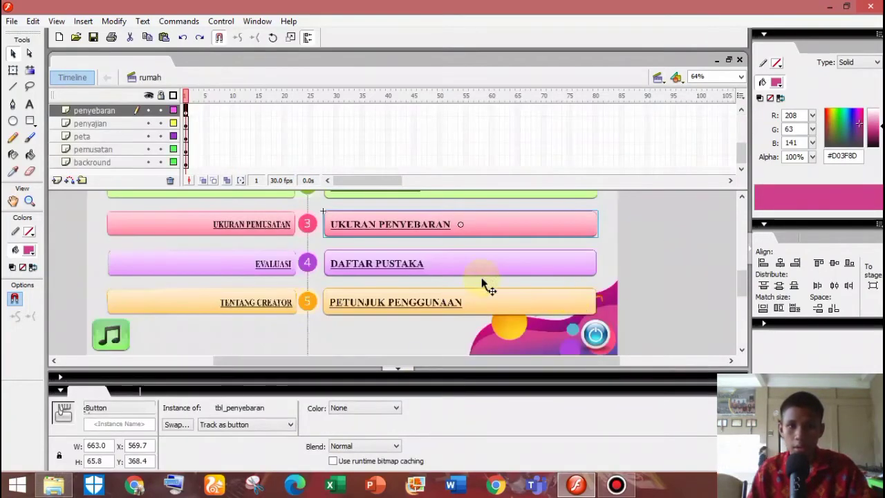
double_click(381, 254)
click(250, 110)
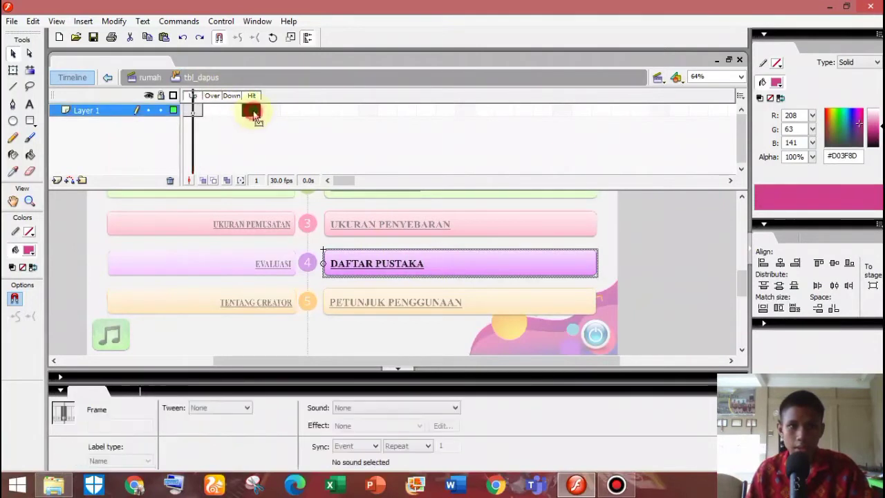
right_click(250, 111)
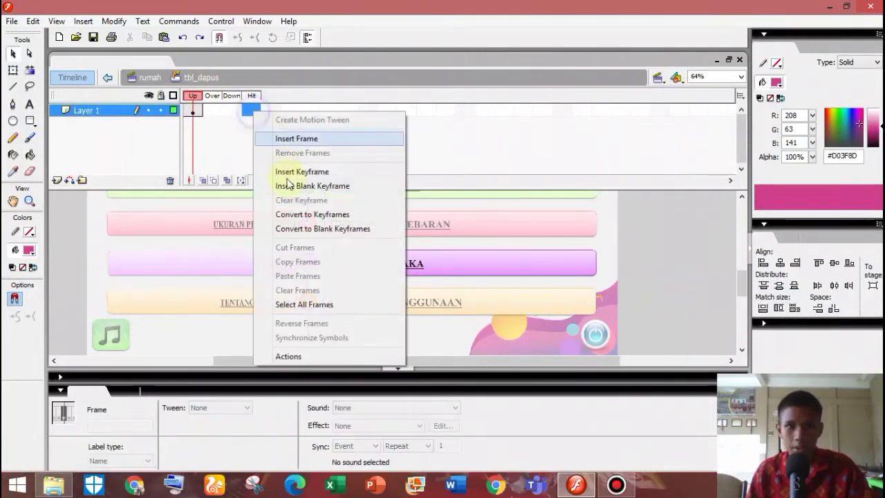
click(325, 172)
Step: Convert the DAFTAR PUSTAKA bitmap in the Over state to a movie clip symbol, keeping the default name
click(210, 113)
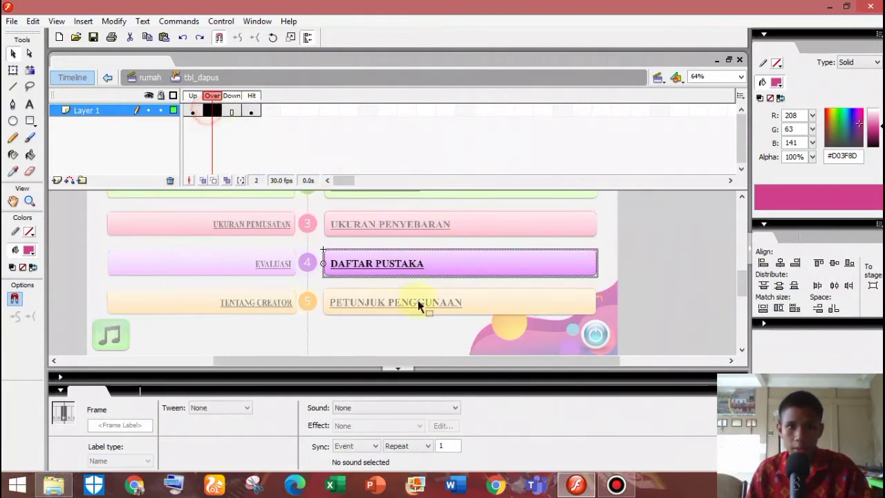
right_click(423, 258)
click(494, 235)
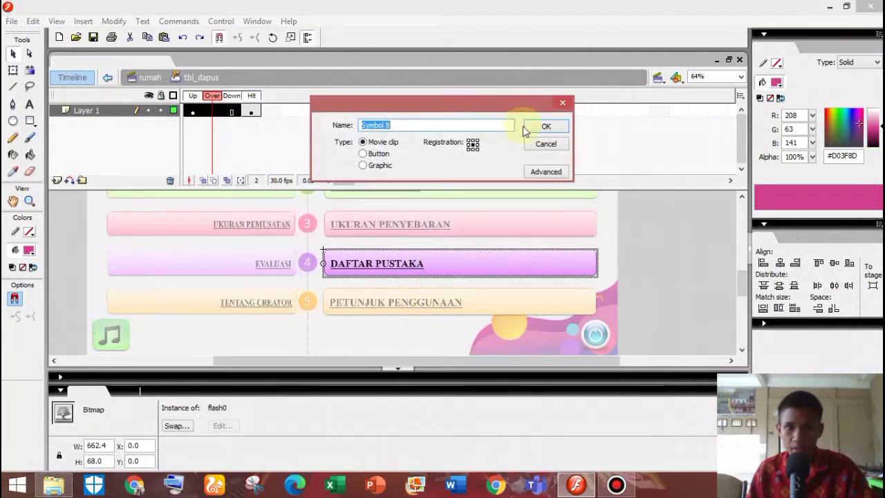
click(535, 127)
Step: Insert a keyframe in the DAFTAR PUSTAKA button's Over state
click(214, 113)
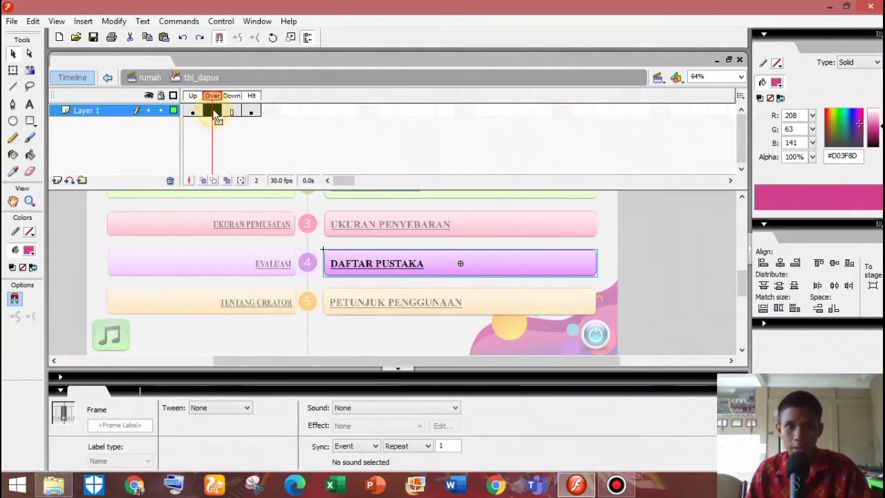
right_click(215, 115)
click(257, 170)
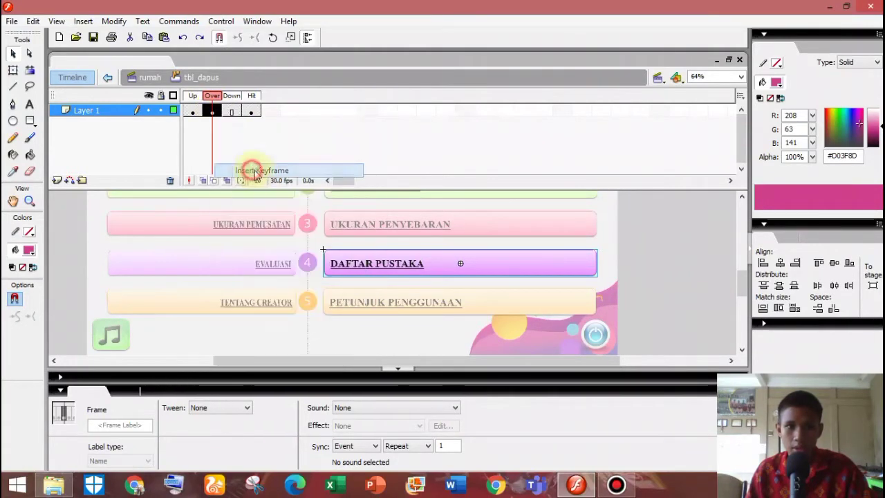
Step: Apply a Tint colour effect to the DAFTAR PUSTAKA clip in the Over state, using RGB 0, 204, 204 at 50%
click(475, 264)
right_click(475, 266)
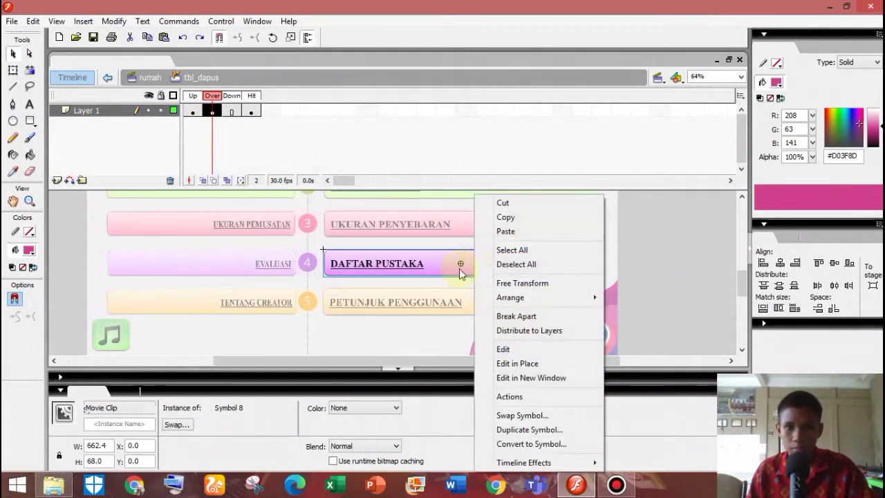
click(396, 411)
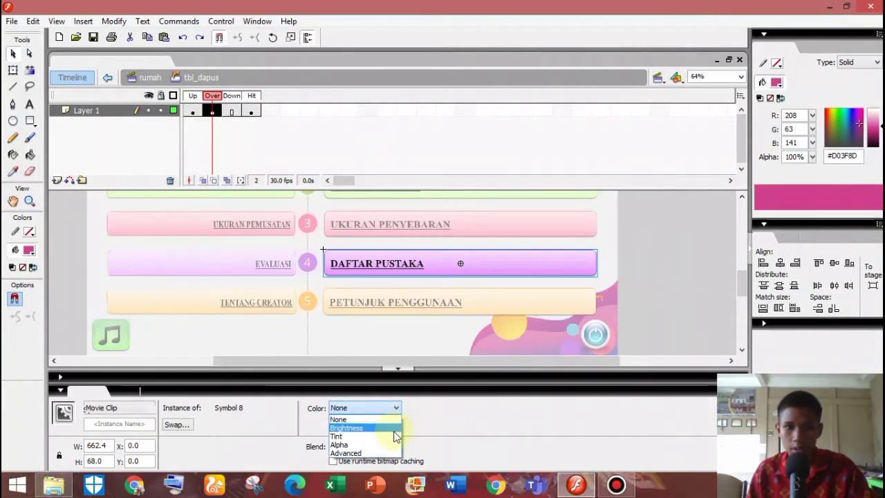
click(394, 437)
click(444, 409)
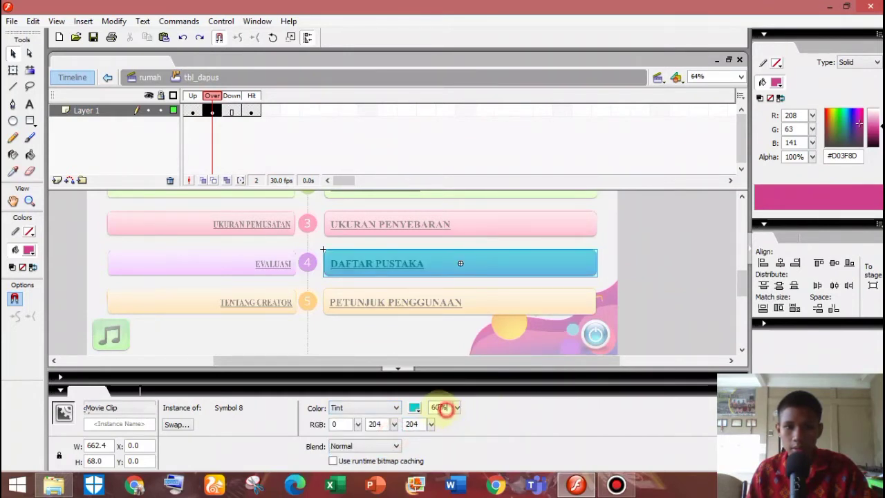
text(50)
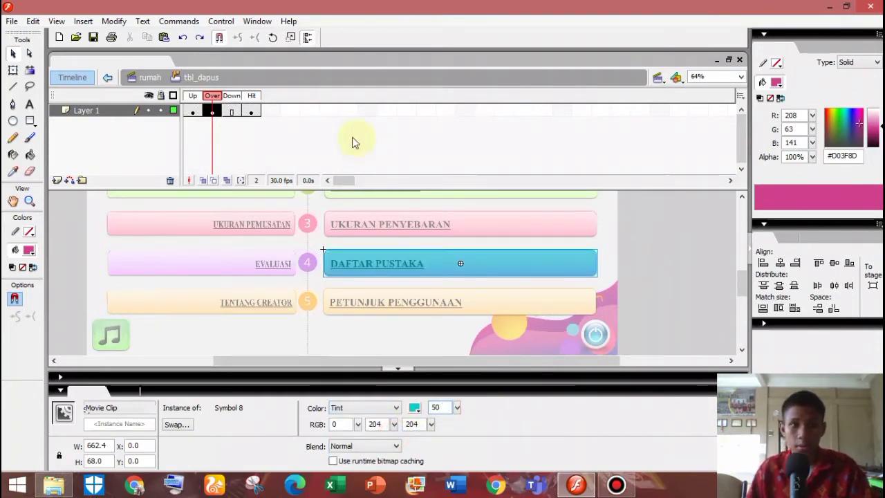
Step: Insert a keyframe in the DAFTAR PUSTAKA button's Down state
click(233, 112)
right_click(232, 112)
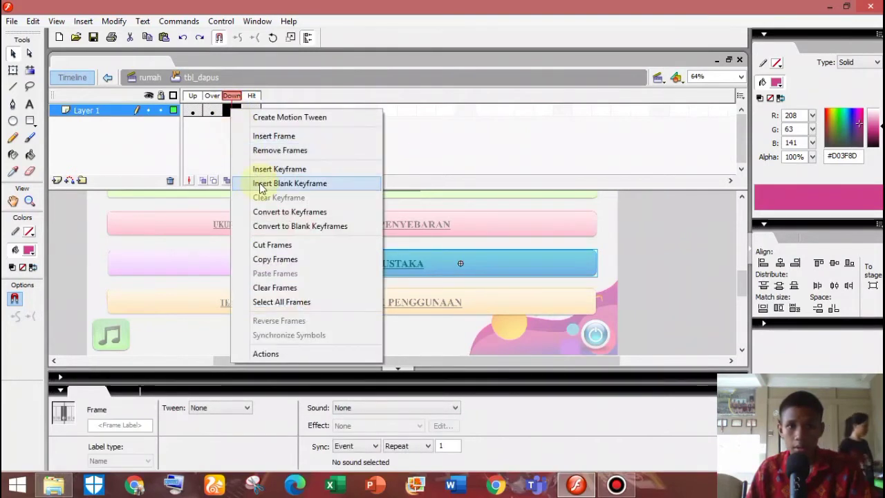
click(280, 169)
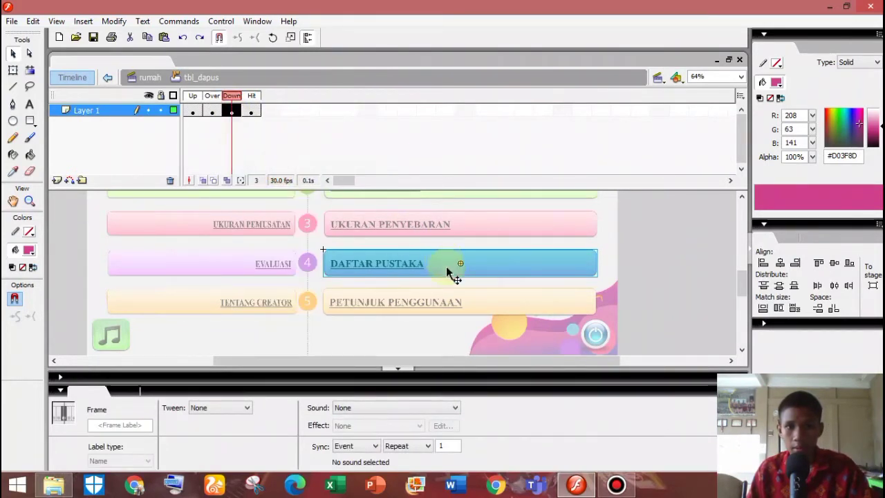
Step: Set the tint strength of the DAFTAR PUSTAKA clip in the Down state to 60% and return to the rumah scene
click(385, 265)
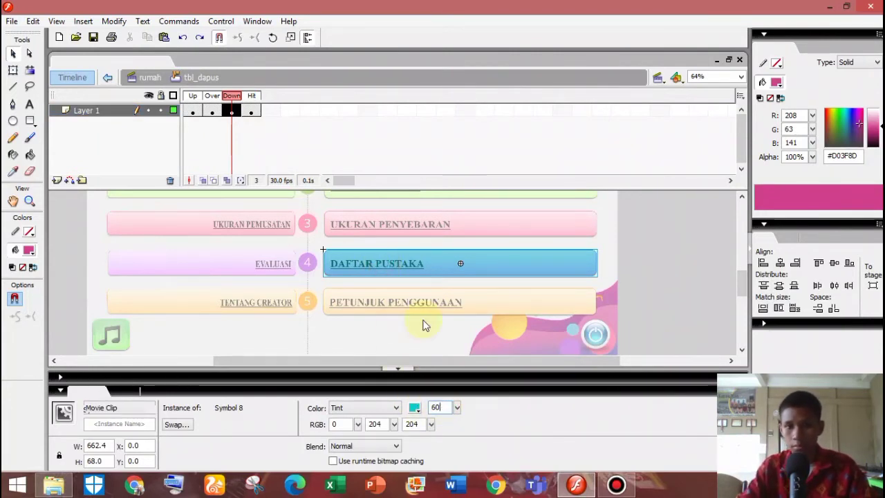
click(449, 291)
click(457, 268)
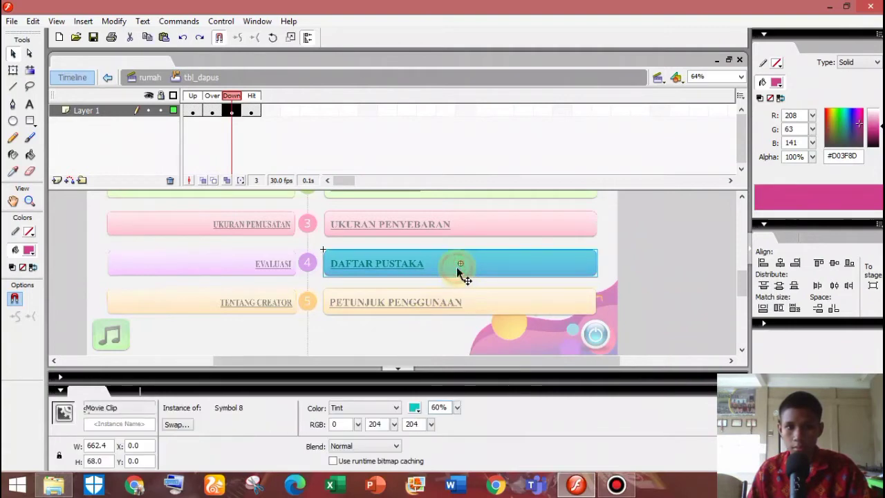
click(213, 112)
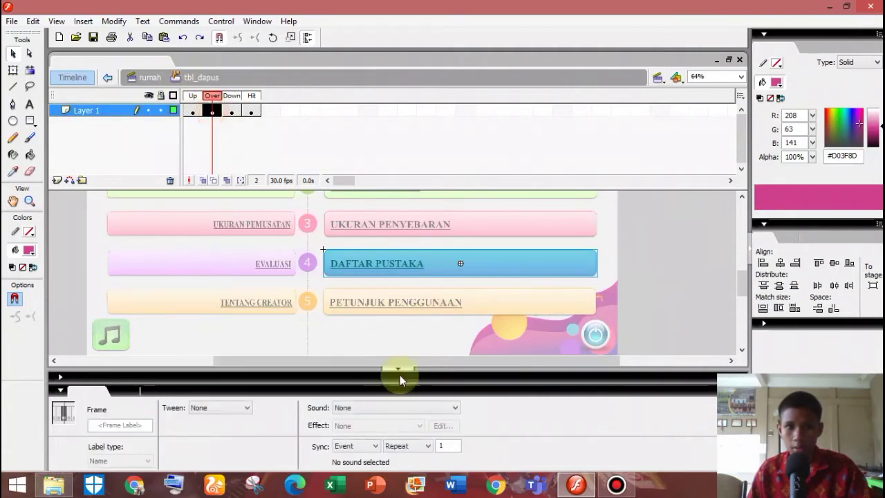
click(416, 272)
double_click(627, 282)
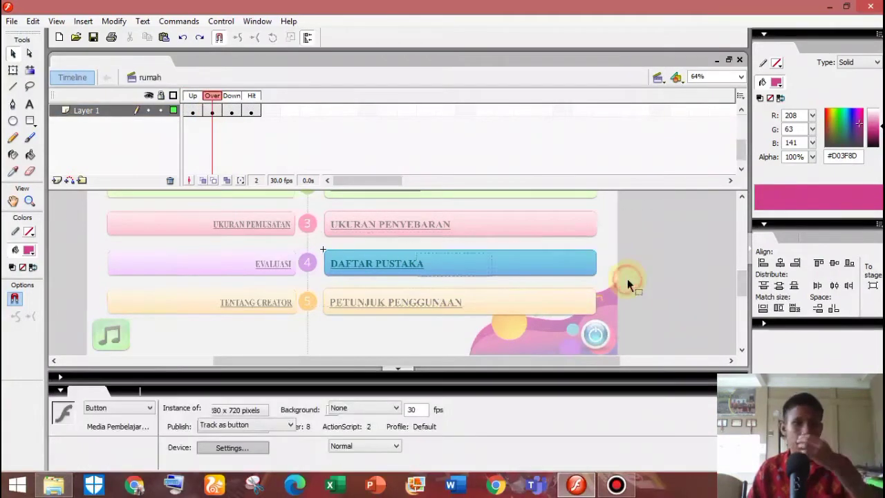
Step: Open the PETUNJUK PENGGUNAAN button for editing and insert a keyframe in its Hit state
scroll(608, 285, up, 2)
scroll(607, 285, down, 2)
double_click(494, 311)
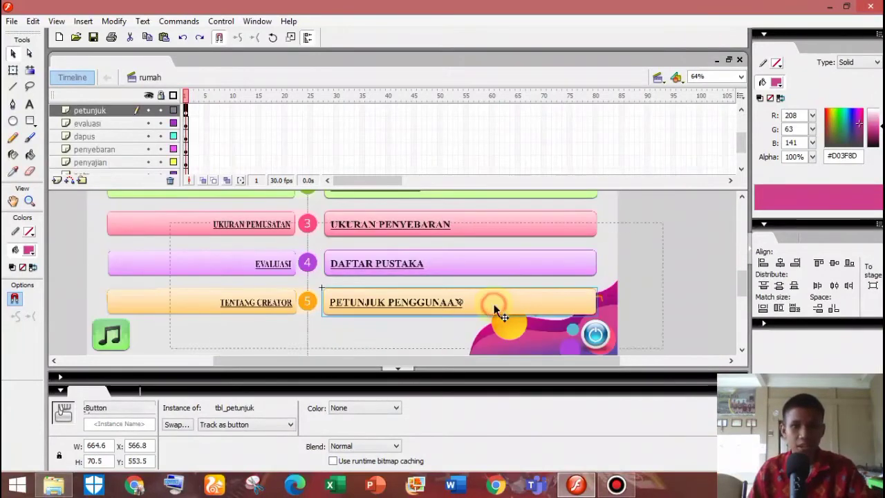
click(260, 109)
right_click(259, 109)
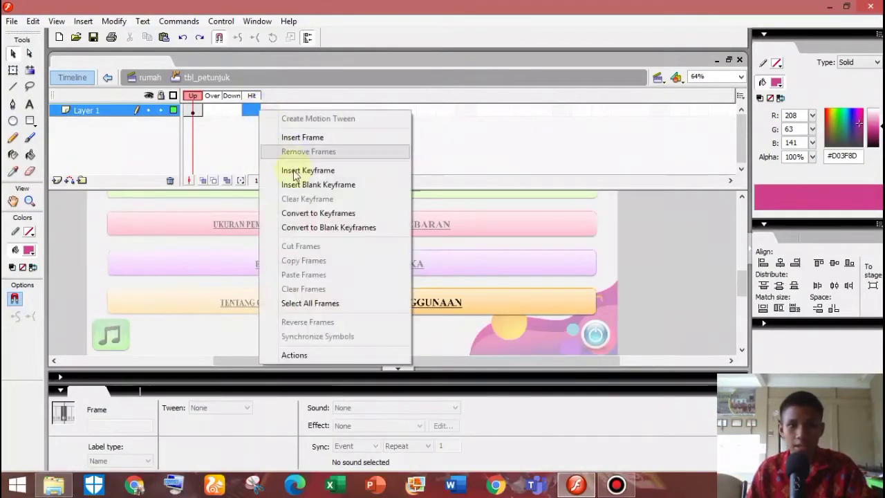
click(307, 171)
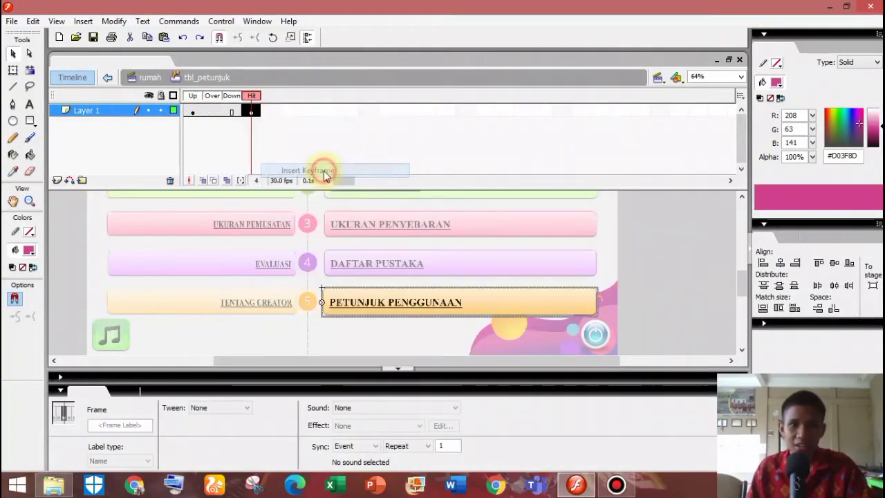
Step: Convert the PETUNJUK PENGGUNAAN bitmap in the Over state to a movie clip symbol, keeping the default name
click(213, 111)
right_click(406, 301)
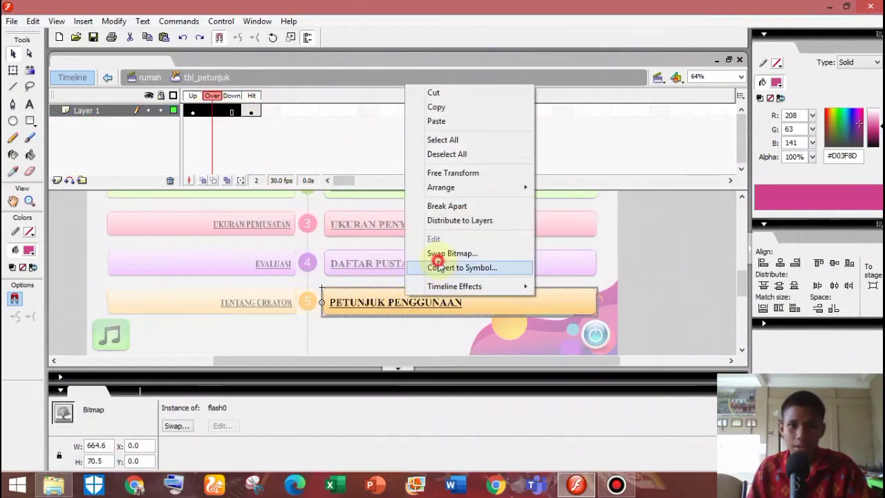
click(445, 265)
click(548, 128)
Step: Insert a keyframe in the PETUNJUK PENGGUNAAN button's Over state
click(212, 111)
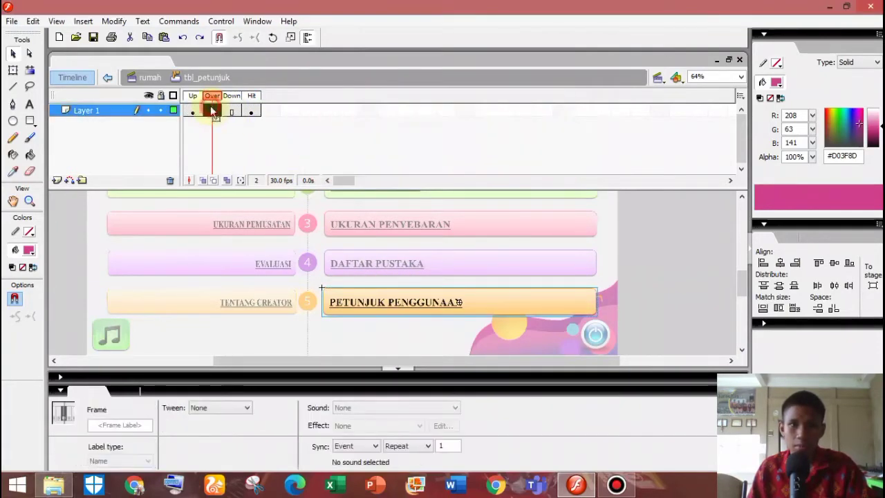
right_click(212, 111)
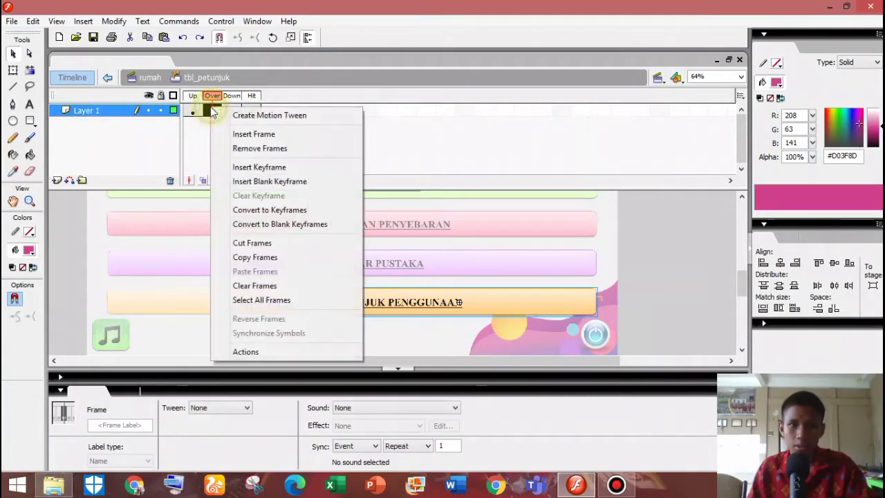
click(275, 167)
Step: Apply a Tint color effect to the PETUNJUK PENGGUNAAN clip in the button's Over state
click(418, 408)
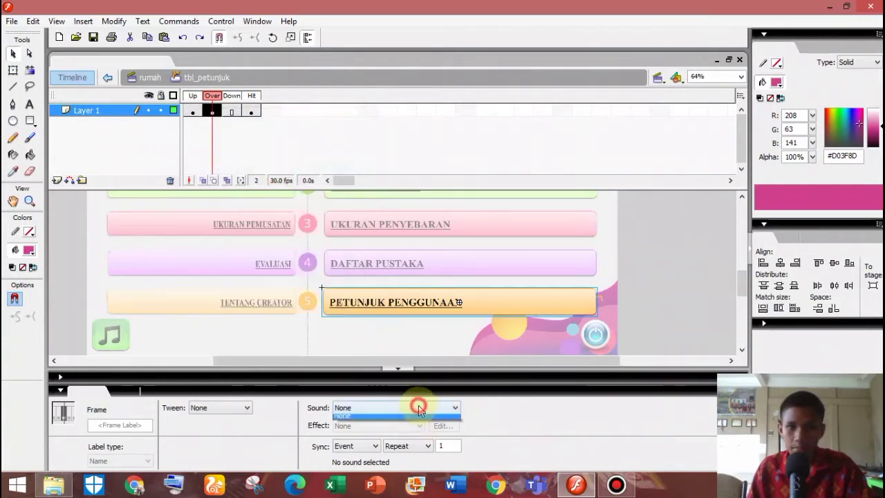
click(418, 407)
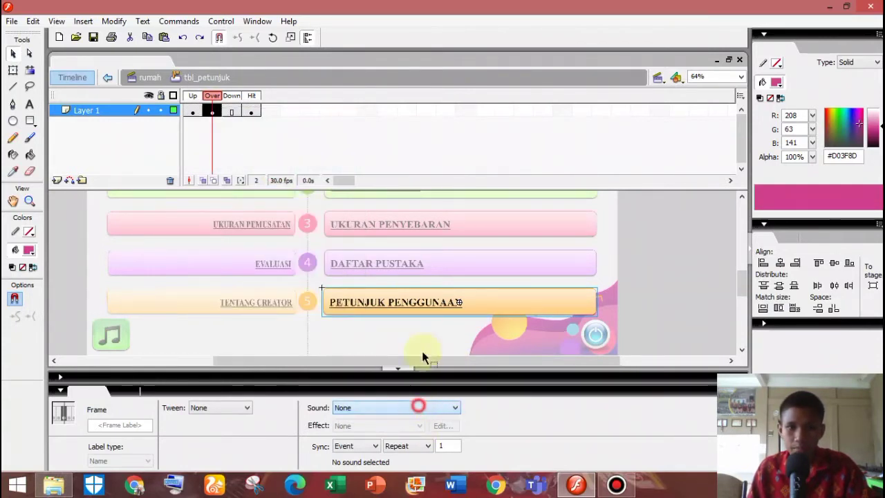
click(425, 305)
click(391, 408)
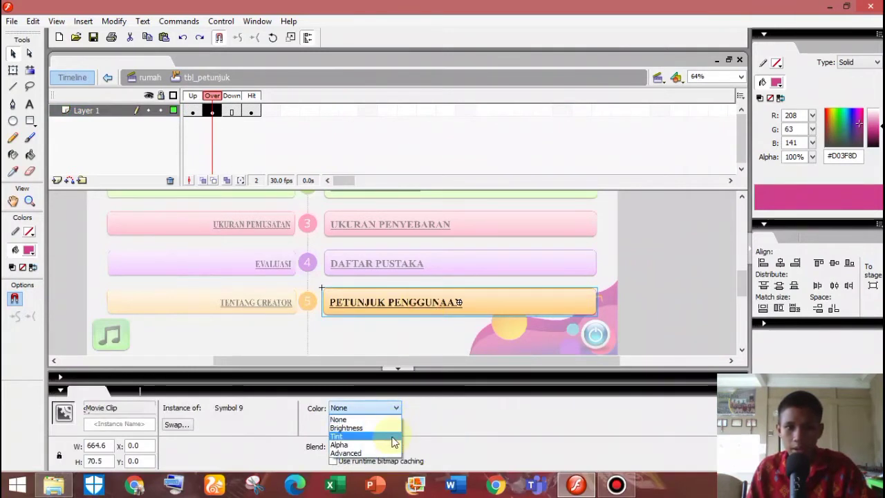
click(389, 438)
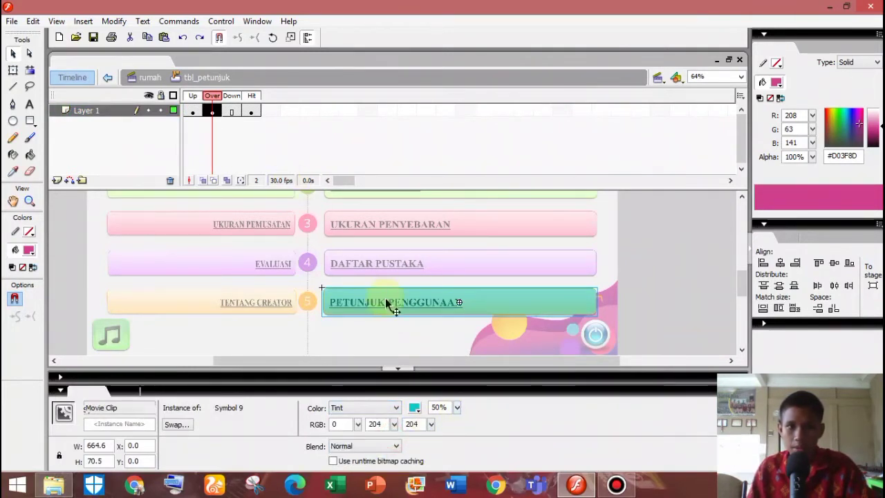
Step: Insert a keyframe in the PETUNJUK PENGGUNAAN button's Down state, set its clip's tint strength to 60%, and return to the rumah scene
click(232, 113)
right_click(234, 113)
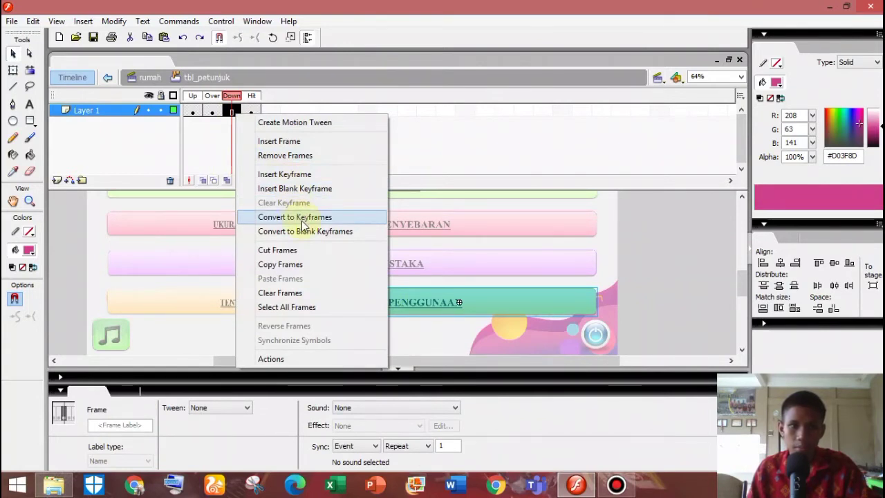
click(306, 173)
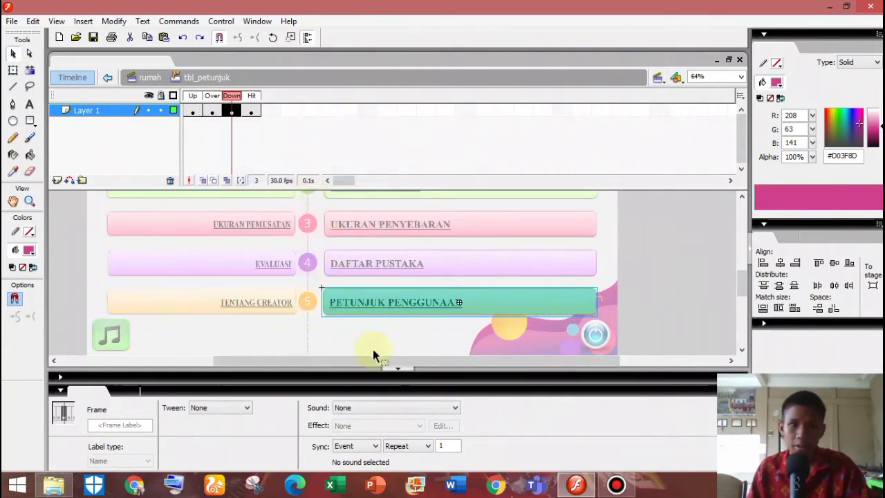
click(410, 294)
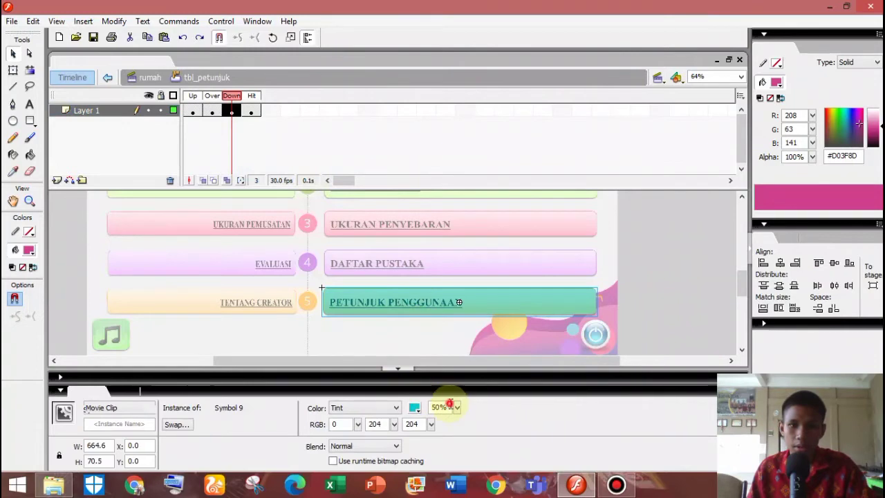
click(450, 407)
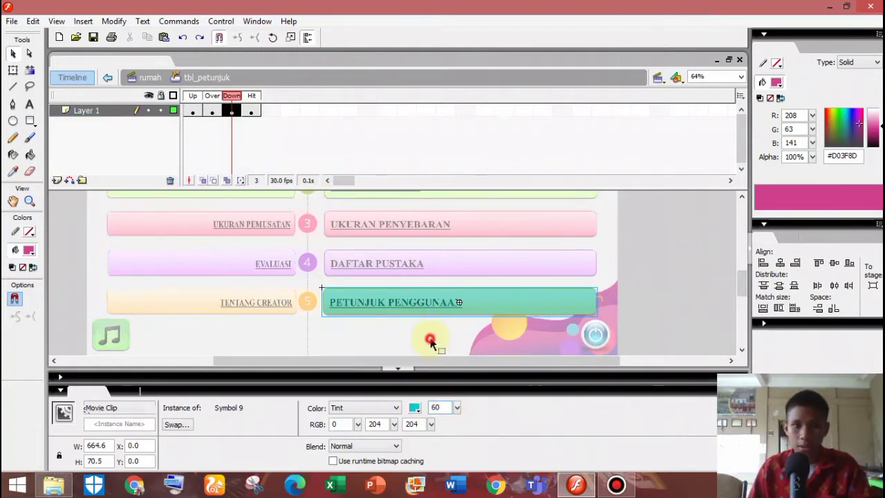
click(430, 342)
double_click(442, 336)
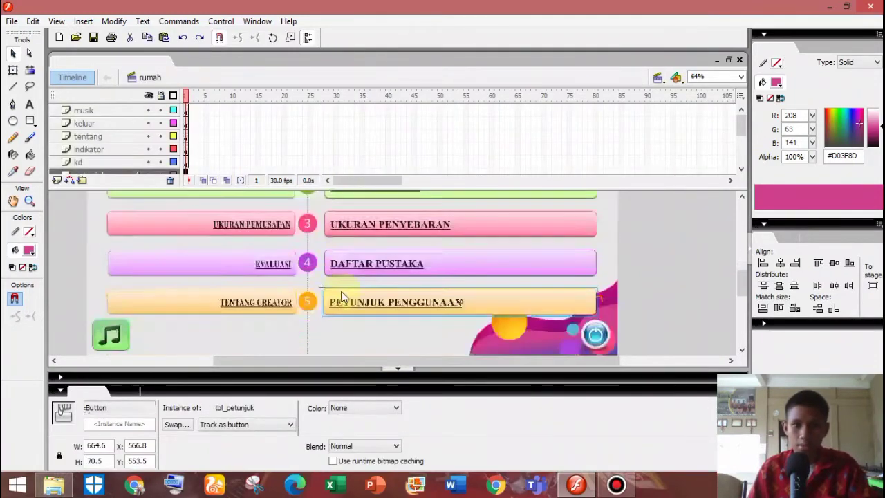
Step: Test the movie and try the mouse-over and pressed states of the menu buttons from PENYAJIAN DATA to PETUNJUK PENGGUNAAN
scroll(341, 296, up, 2)
key(ctrl+Return)
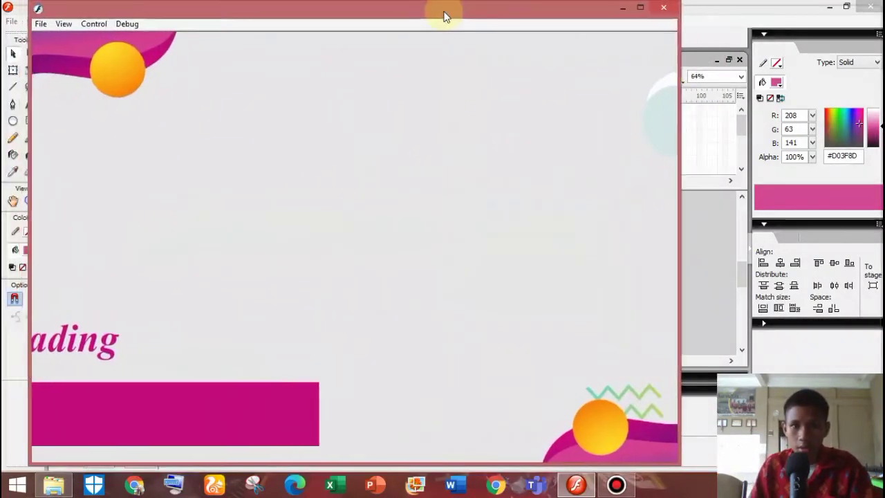
double_click(442, 14)
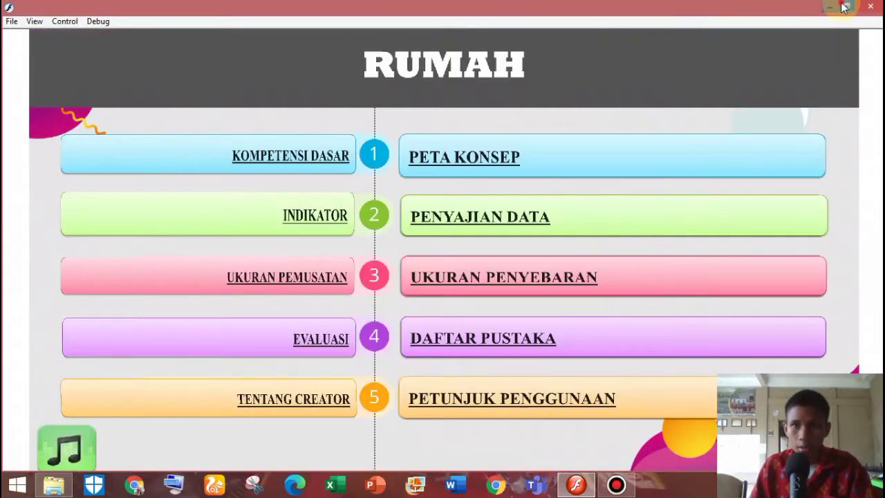
click(846, 7)
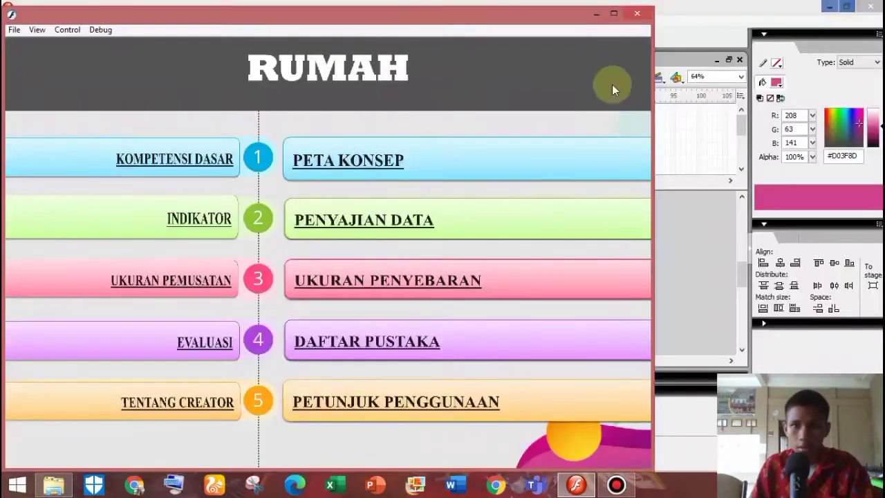
click(533, 219)
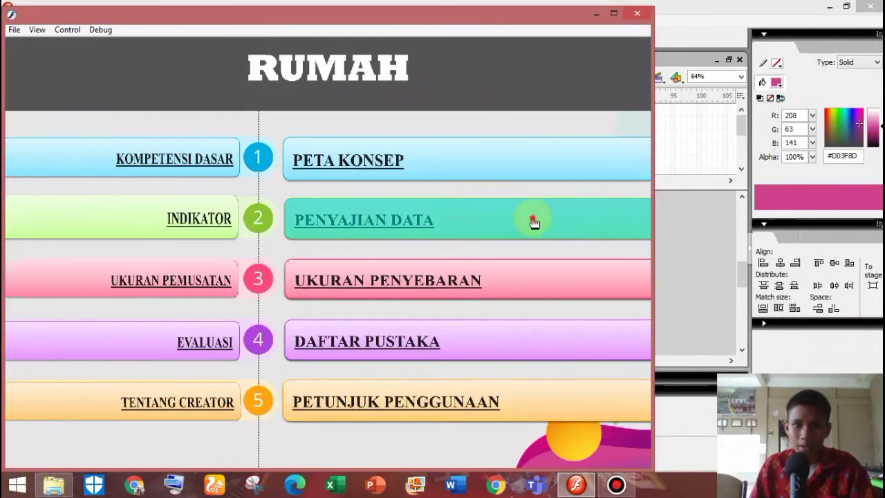
click(529, 261)
click(528, 403)
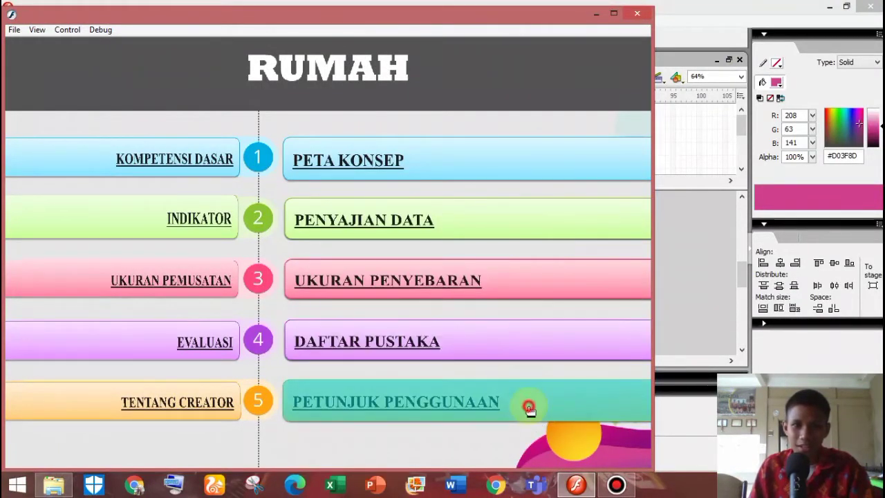
click(502, 333)
click(480, 275)
click(461, 208)
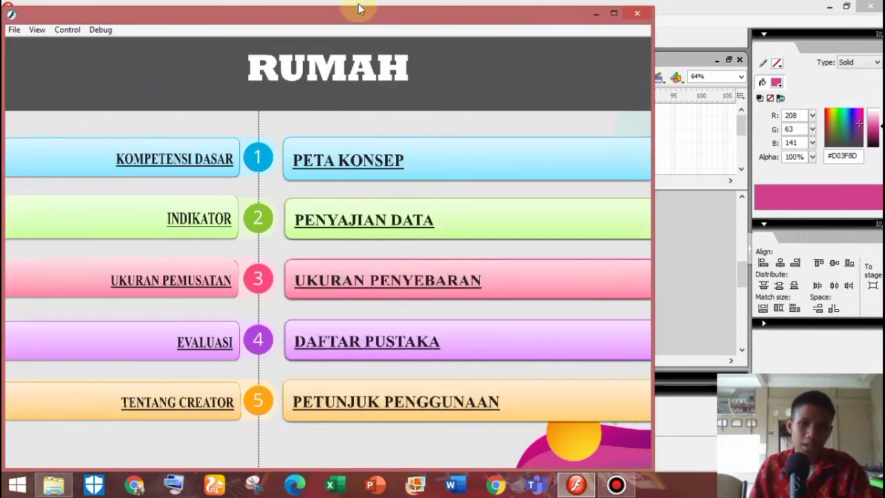
double_click(475, 9)
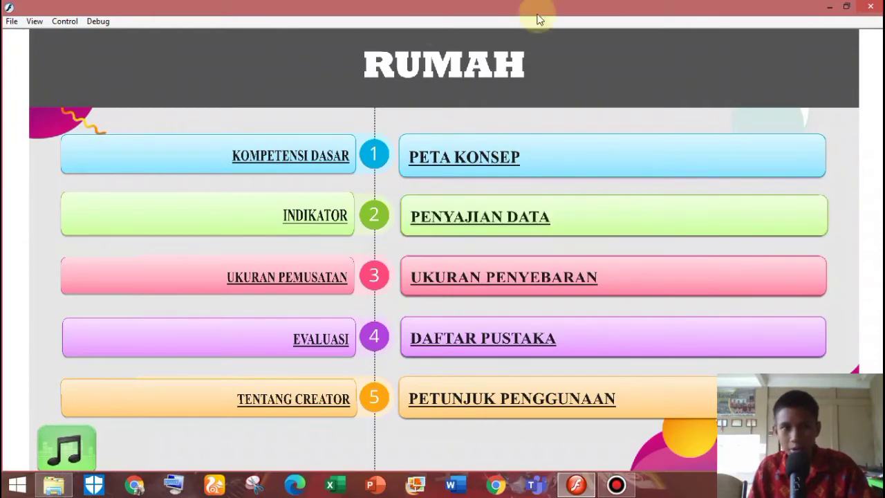
click(871, 7)
Step: Open the KOMPETENSI DASAR button for editing and insert a keyframe in its Hit state
scroll(336, 261, up, 2)
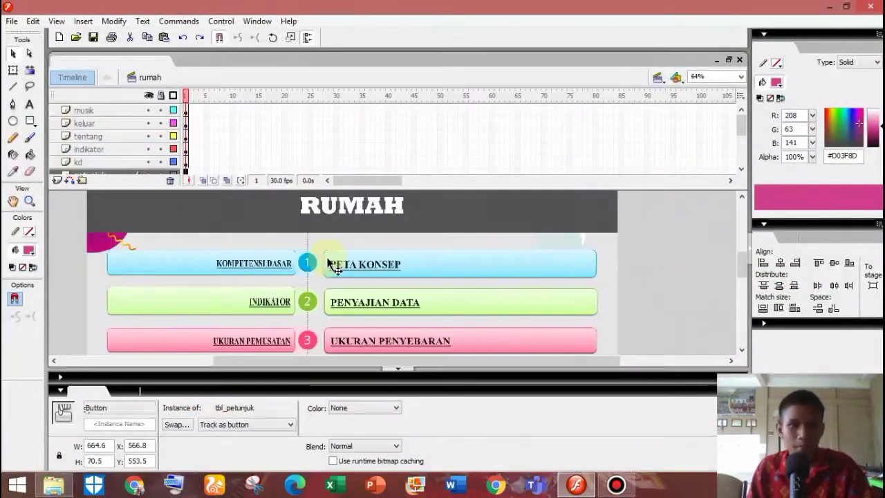
scroll(316, 256, down, 4)
scroll(316, 264, up, 4)
click(265, 272)
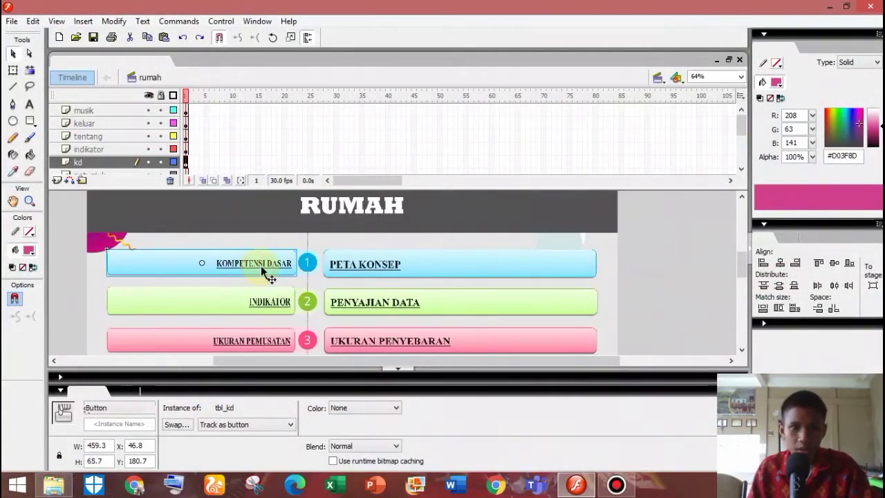
right_click(266, 266)
click(228, 269)
double_click(228, 269)
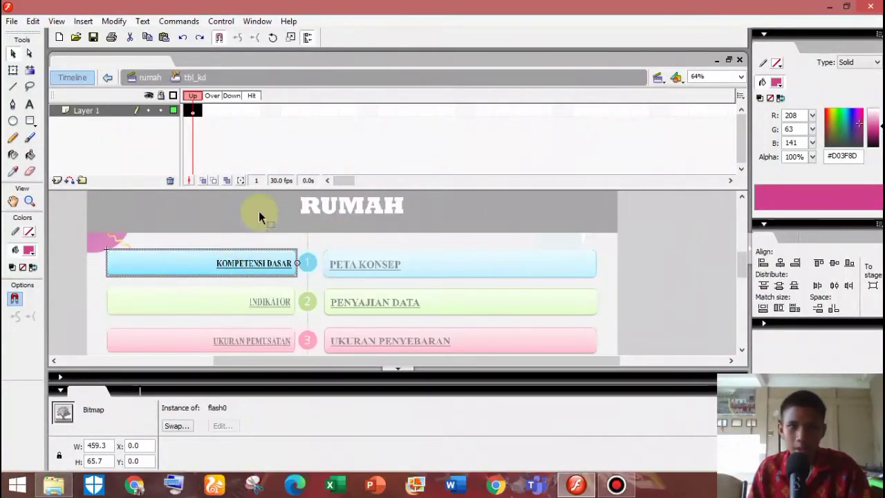
click(252, 111)
right_click(253, 109)
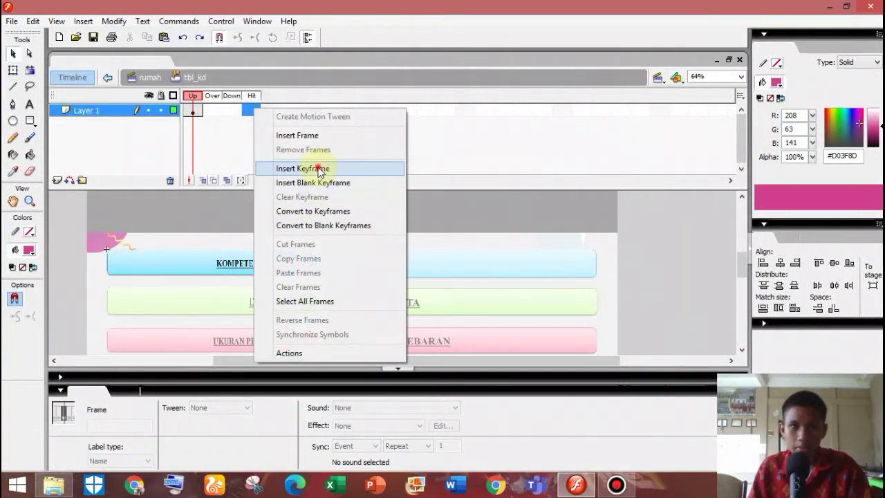
click(316, 170)
Step: Convert the KOMPETENSI DASAR bitmap in the Over state to a movie clip symbol with the default name and insert a keyframe in that state
click(213, 111)
right_click(256, 261)
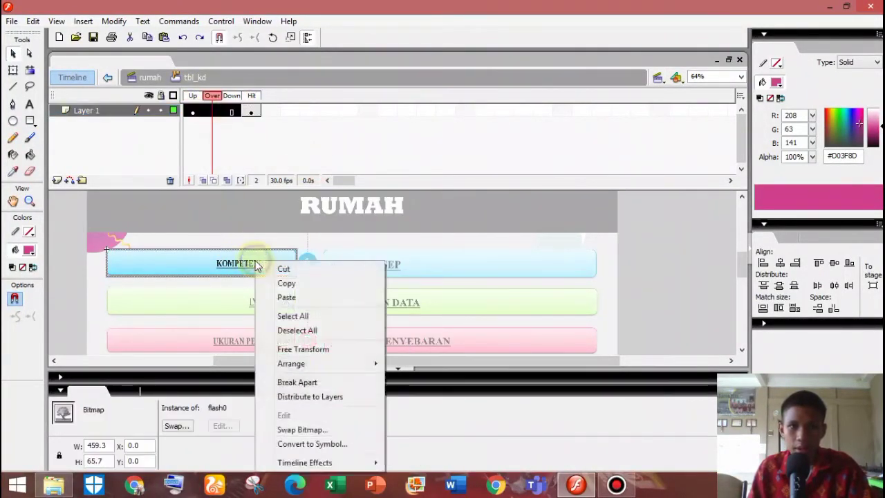
click(325, 443)
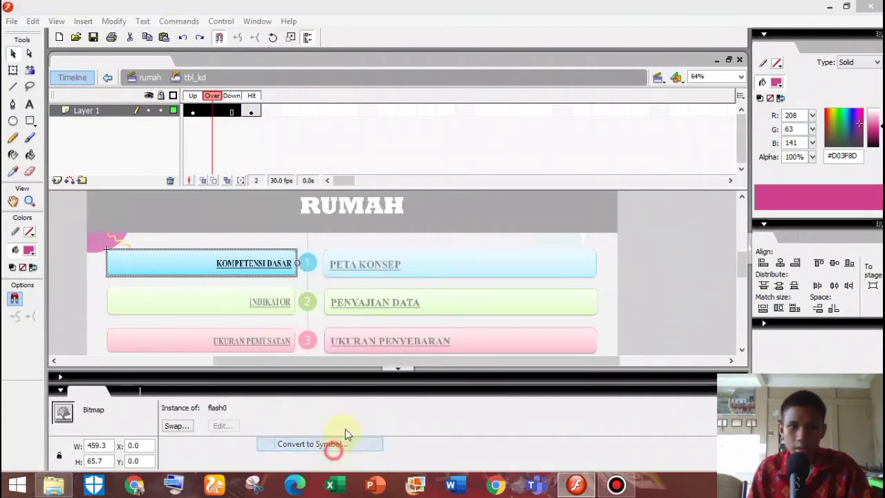
click(536, 124)
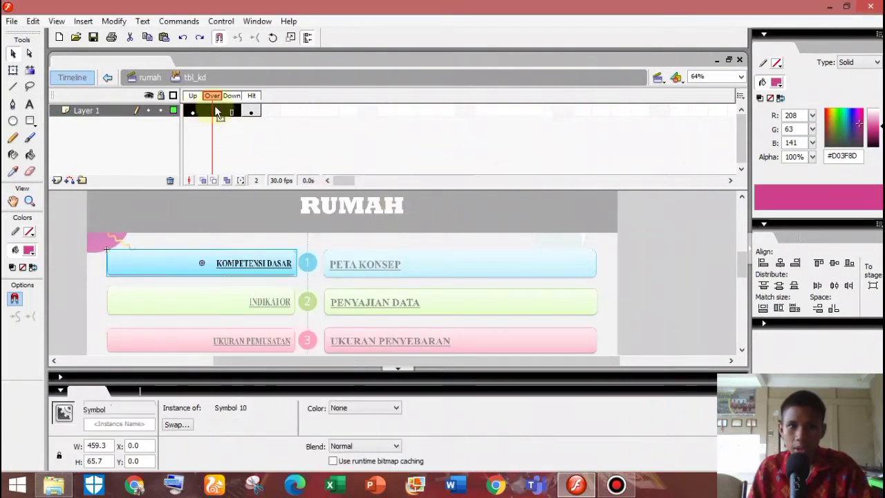
click(215, 110)
right_click(216, 111)
click(252, 166)
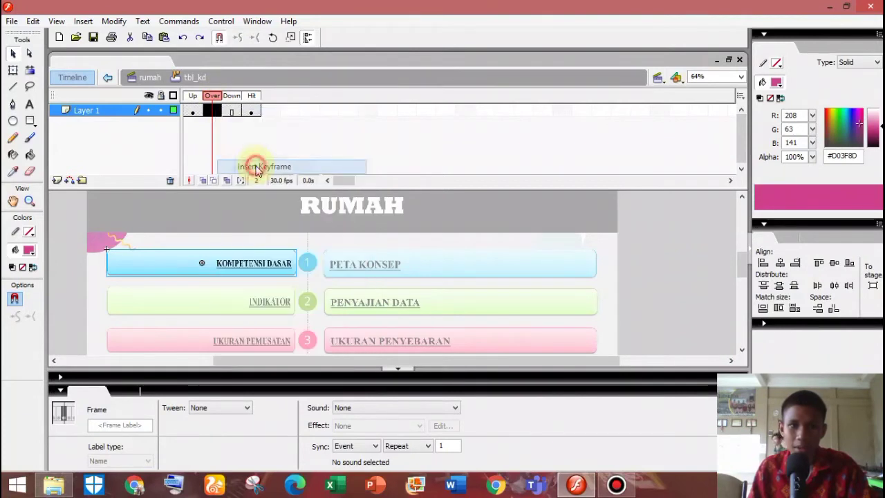
Step: Apply a Tint color effect of 50% to the KOMPETENSI DASAR clip in the Over state
click(367, 409)
click(343, 417)
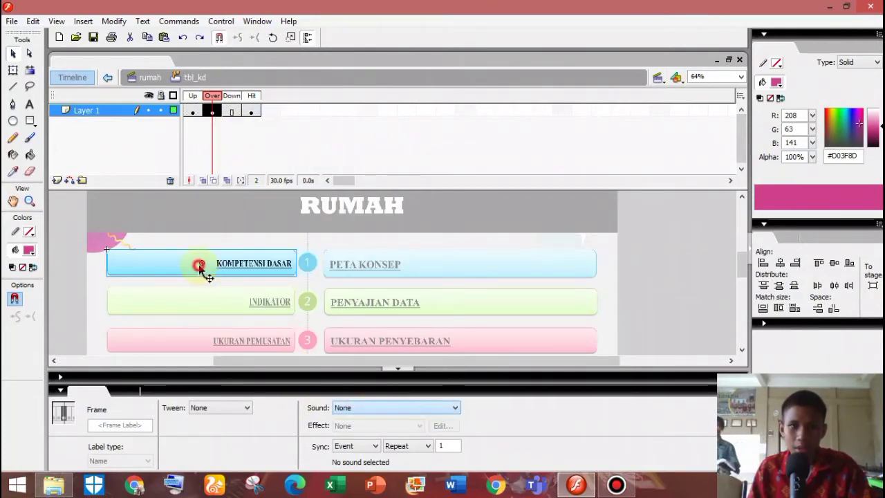
click(182, 270)
click(387, 407)
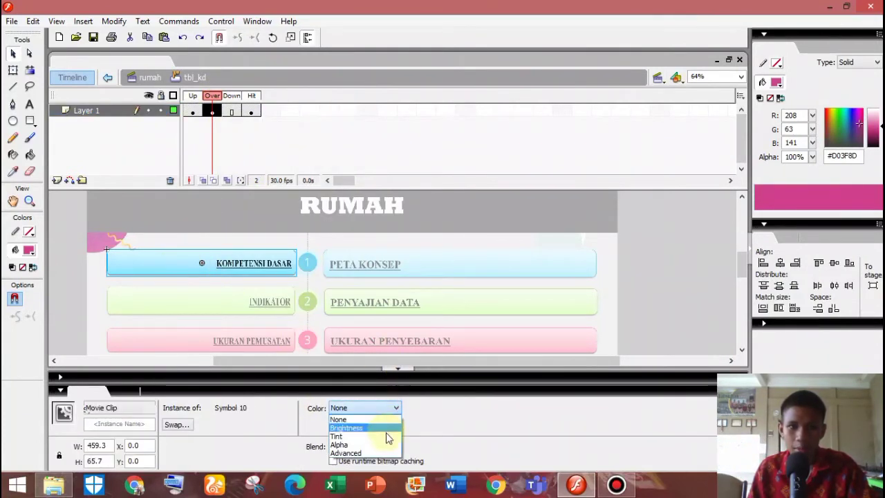
click(346, 434)
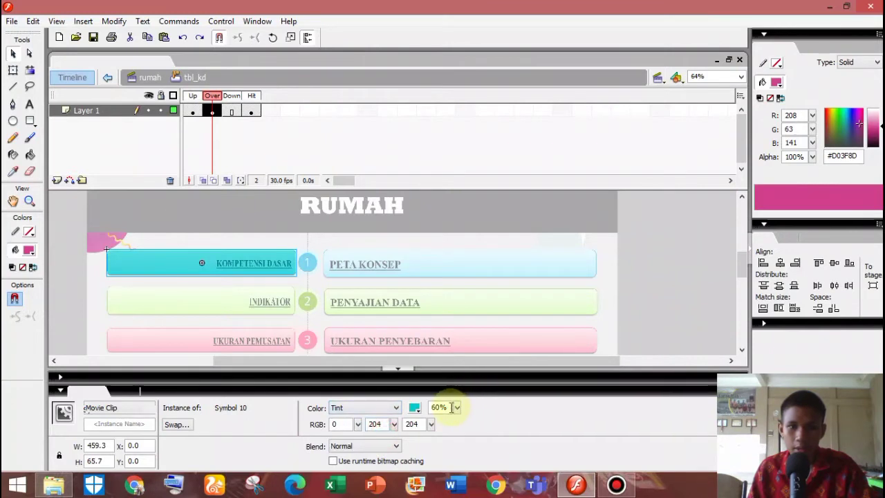
double_click(446, 407)
text(50)
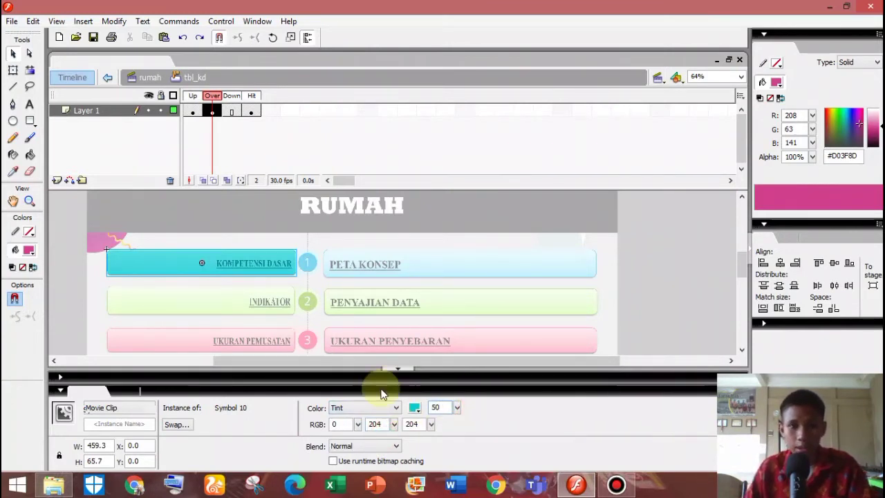
Step: Insert a keyframe in the KOMPETENSI DASAR button's Down state, set its clip's tint strength to 60%, and return to the rumah scene
click(233, 112)
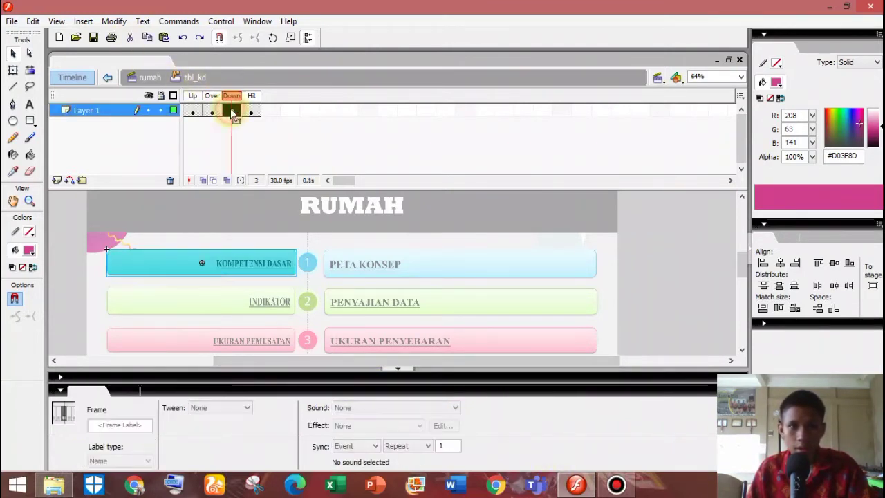
right_click(232, 112)
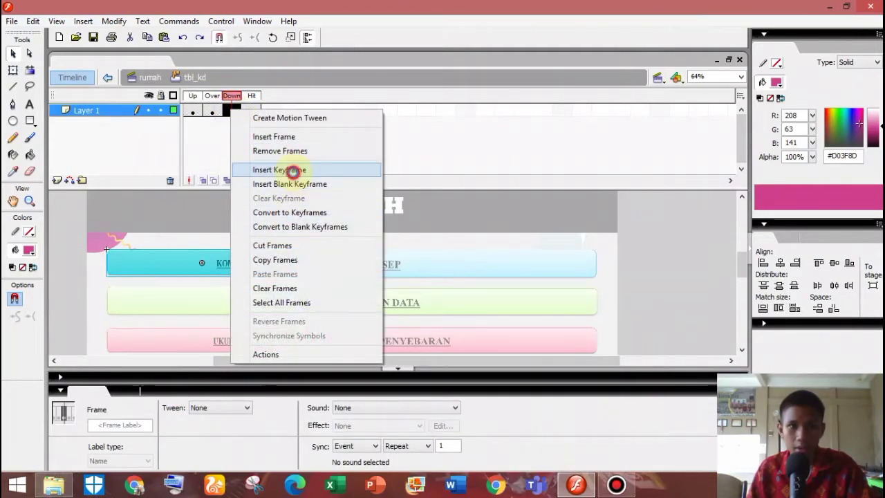
click(286, 171)
click(231, 260)
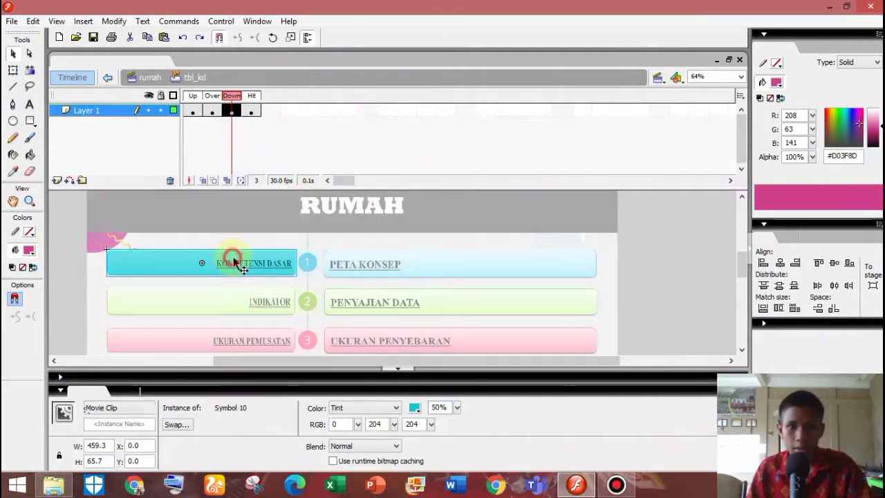
double_click(447, 407)
text(60)
key(Return)
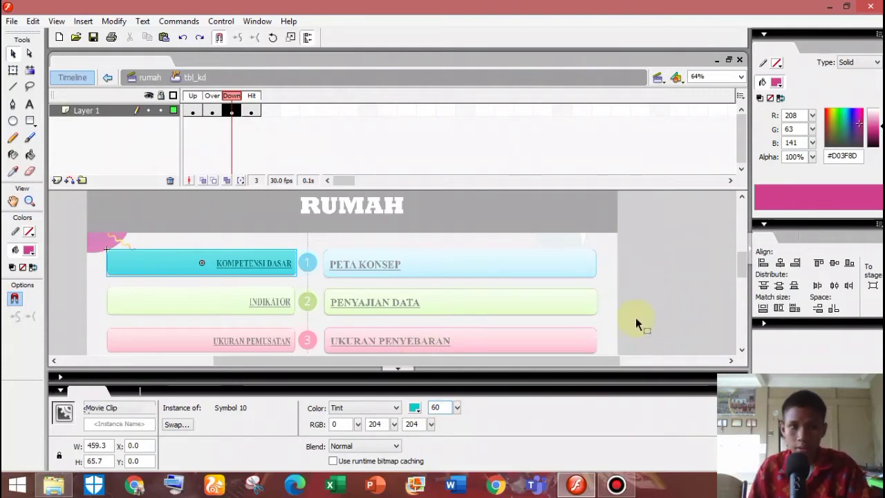
click(661, 314)
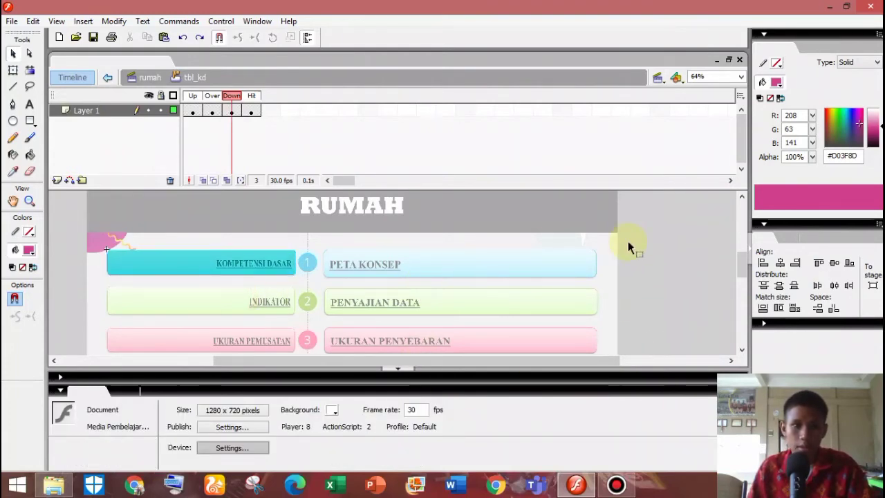
double_click(649, 239)
Step: Open the INDIKATOR button for editing and insert a keyframe in its Hit state
scroll(364, 265, down, 3)
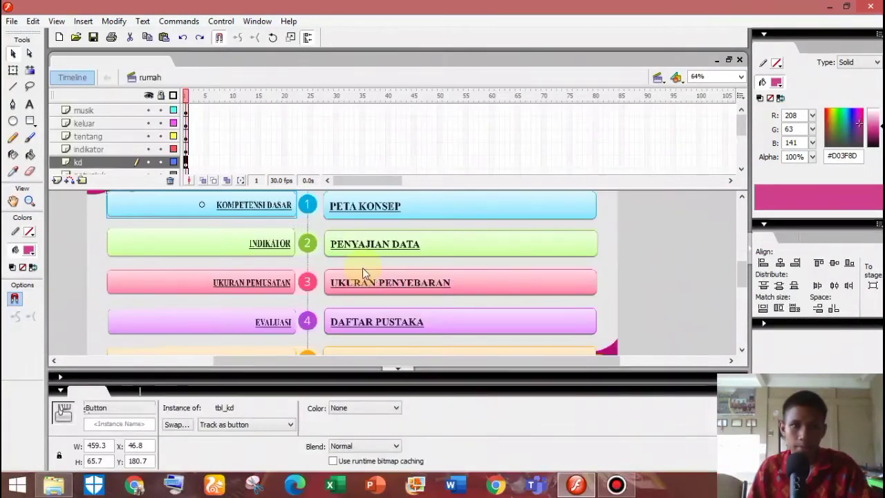
click(242, 244)
double_click(238, 243)
click(255, 113)
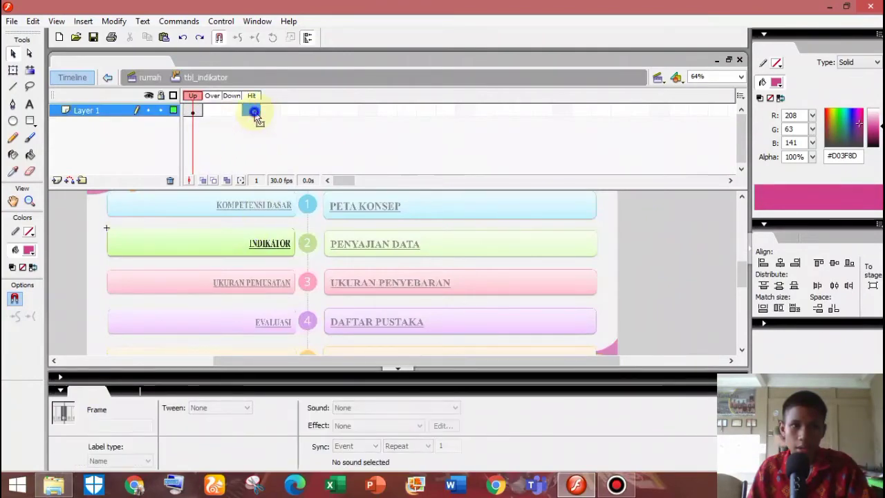
right_click(255, 114)
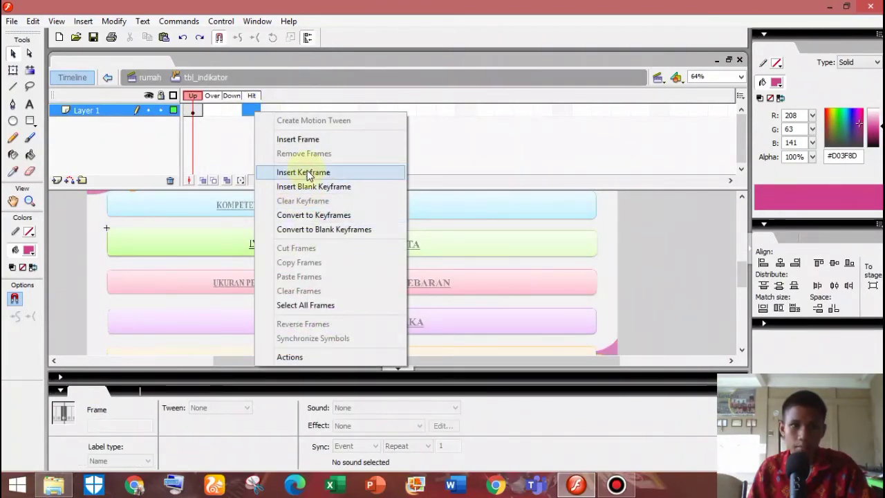
click(307, 173)
Step: Convert the INDIKATOR bitmap in the Over state to a movie clip symbol with the default name and insert a keyframe in that state
click(211, 113)
right_click(211, 114)
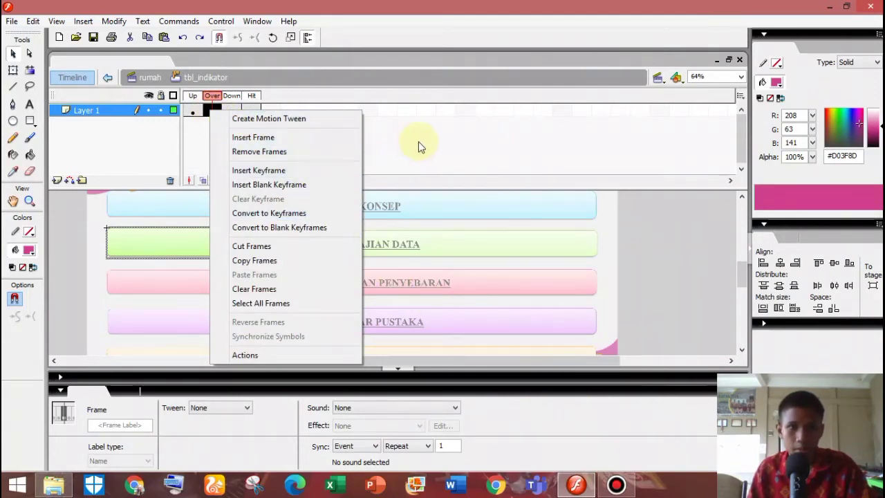
click(433, 153)
click(243, 248)
right_click(242, 249)
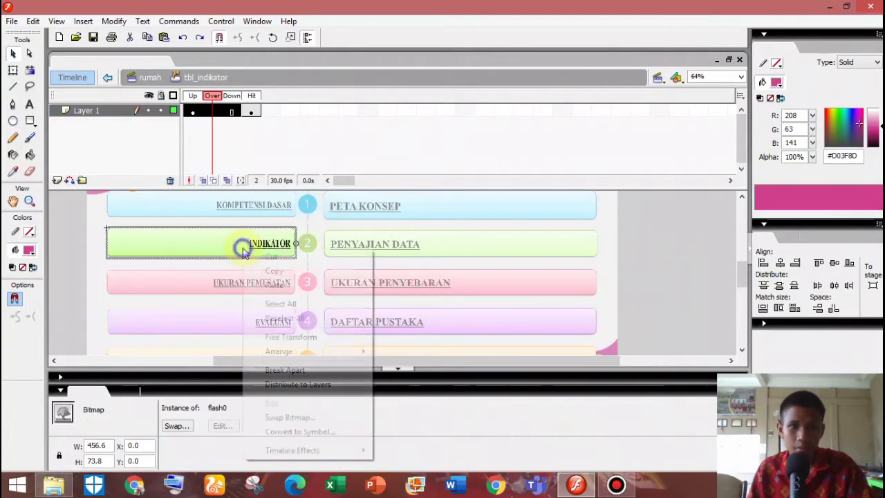
click(345, 432)
click(545, 127)
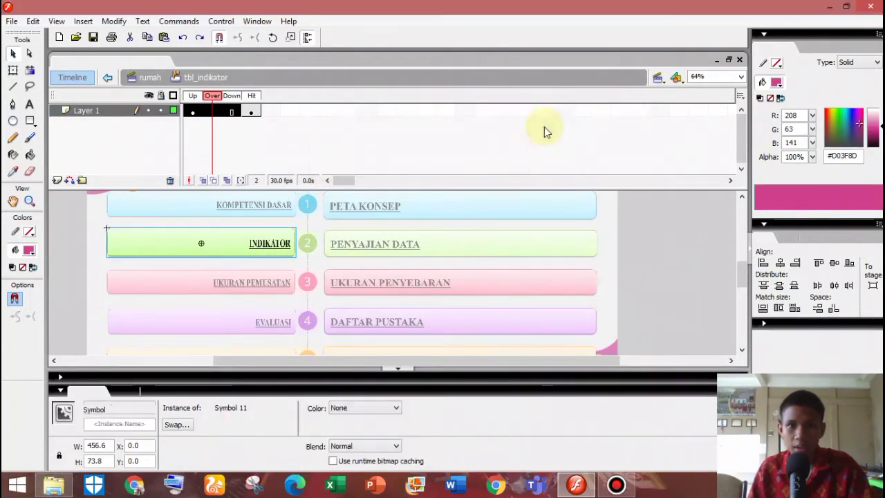
click(213, 112)
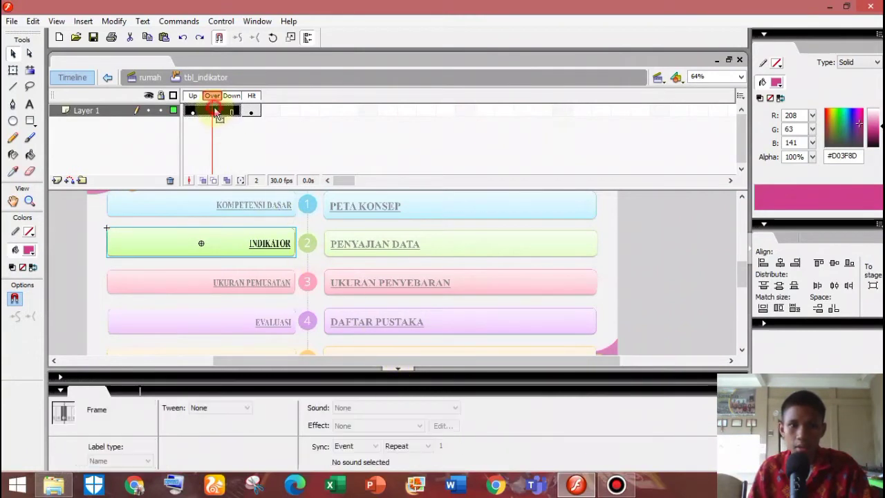
right_click(214, 109)
click(249, 171)
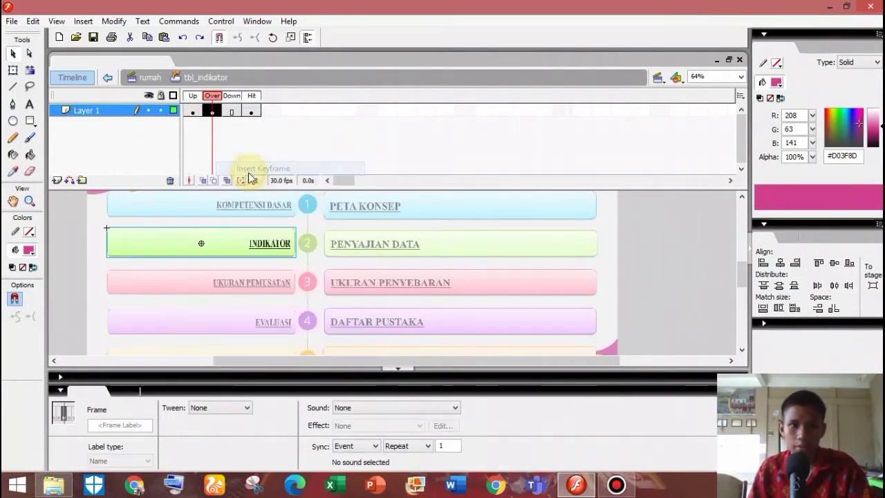
Step: Apply a Tint color effect of 50% to the INDIKATOR clip in the Over state
click(391, 408)
click(251, 243)
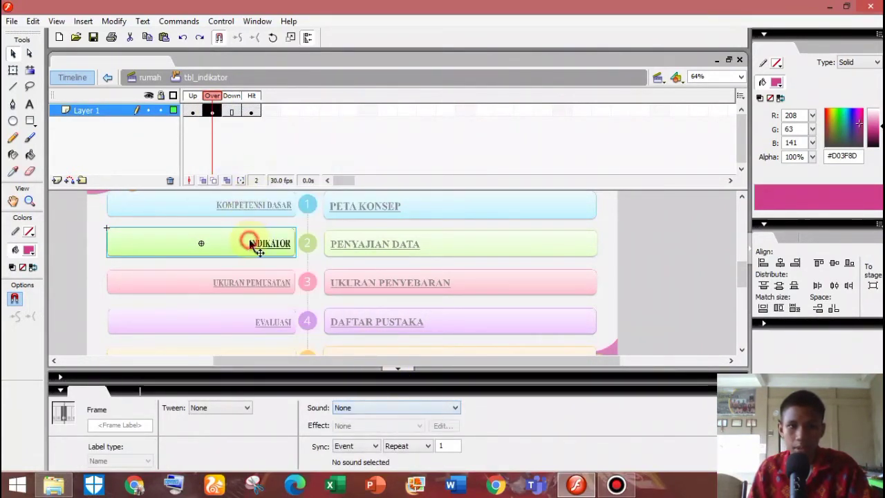
click(251, 243)
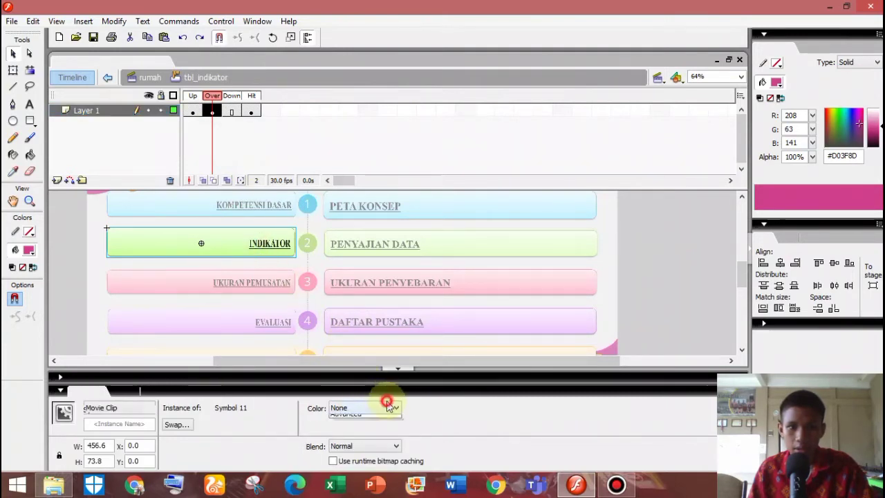
click(388, 405)
click(396, 432)
double_click(440, 407)
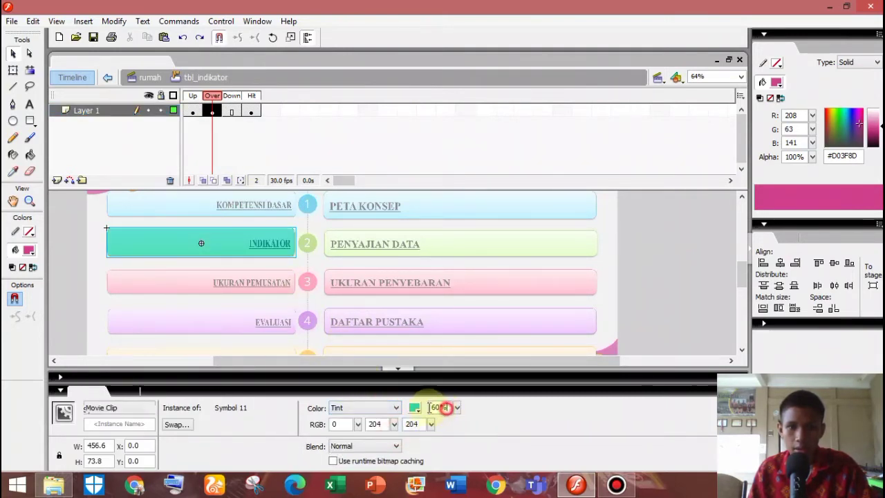
text(50)
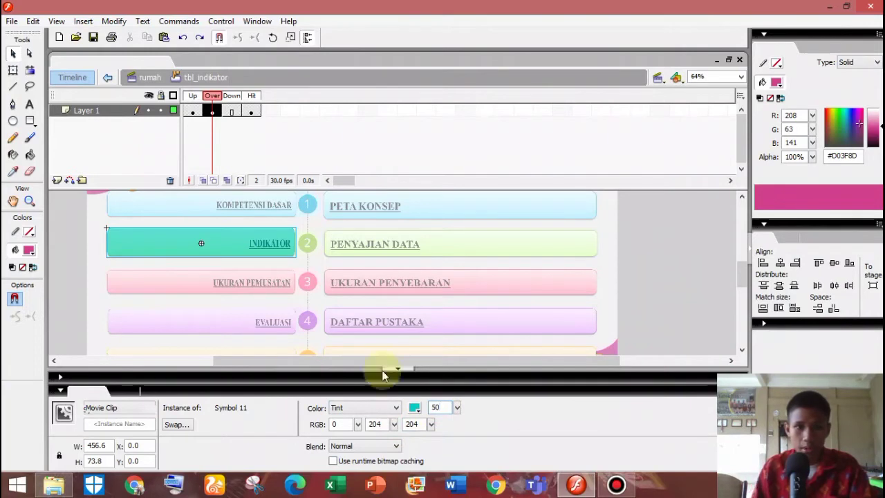
Step: Insert a keyframe in the INDIKATOR button's Down state and set its clip's tint strength to 60%
click(232, 112)
right_click(231, 112)
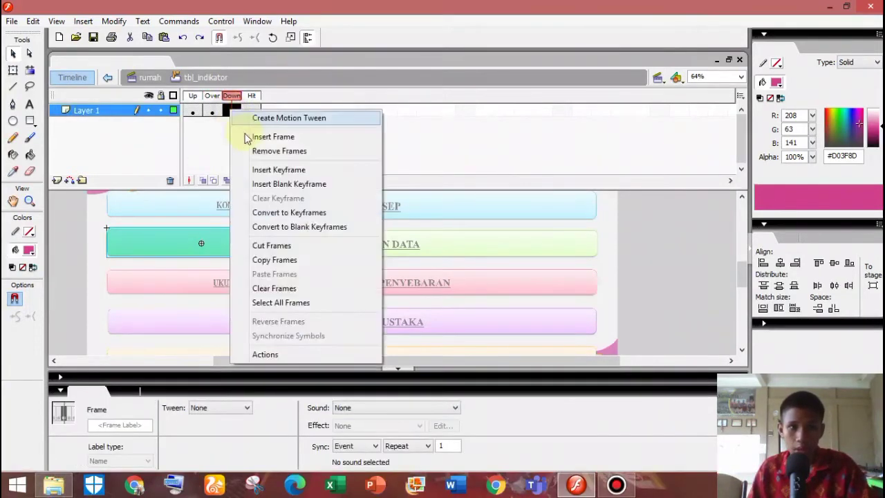
click(264, 170)
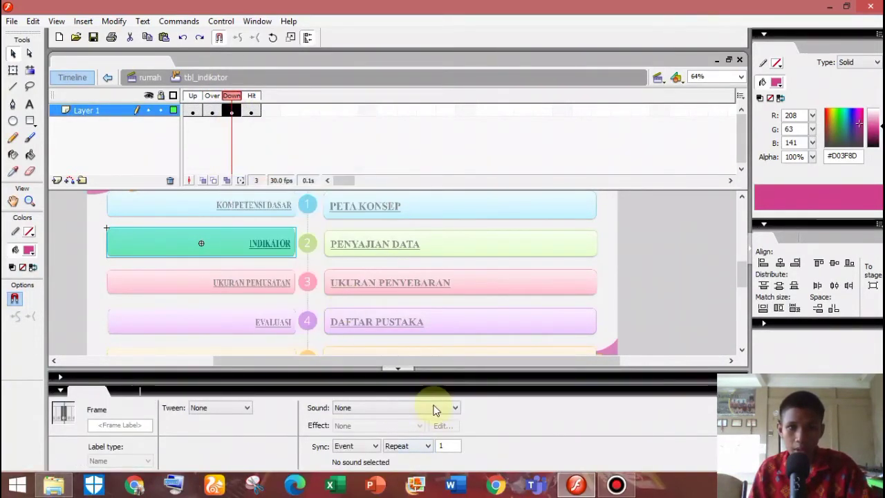
click(268, 254)
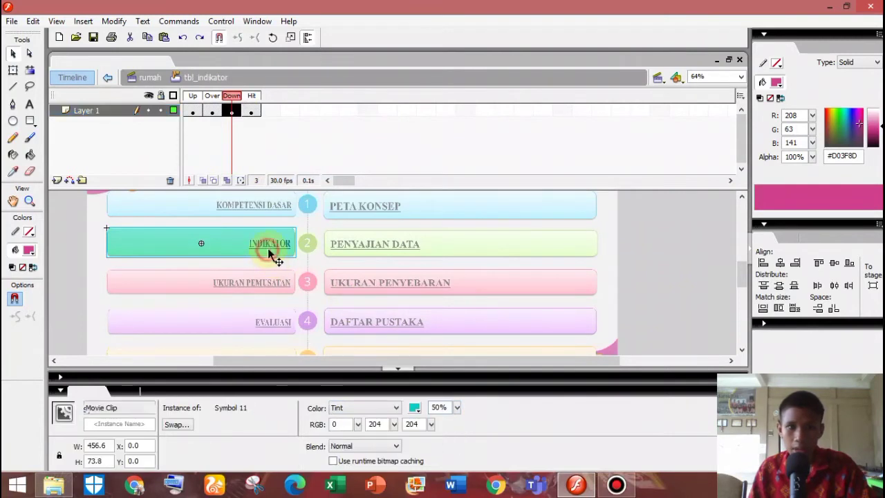
click(448, 407)
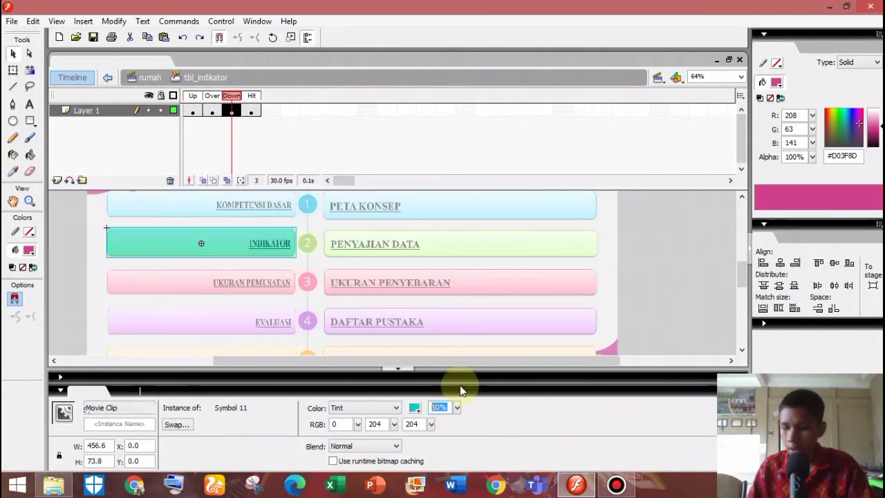
text(60)
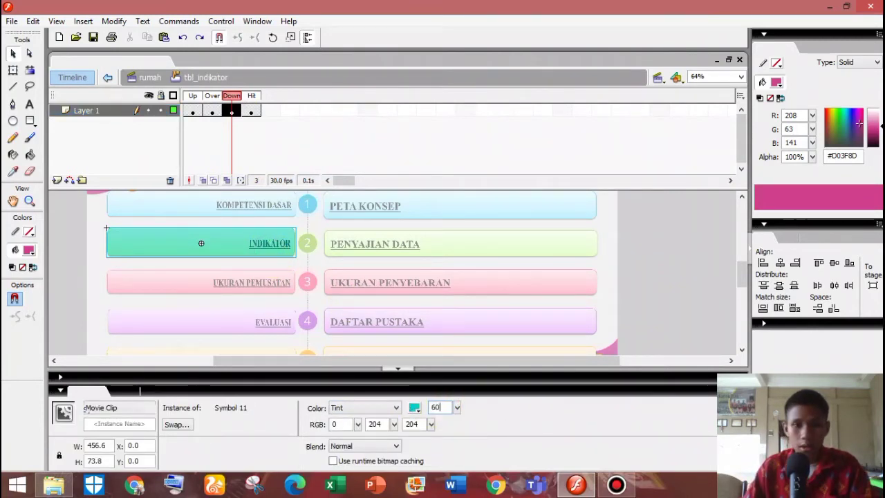
click(193, 285)
Step: Compare the INDIKATOR button's appearance in its Up, Over and Down states
click(213, 113)
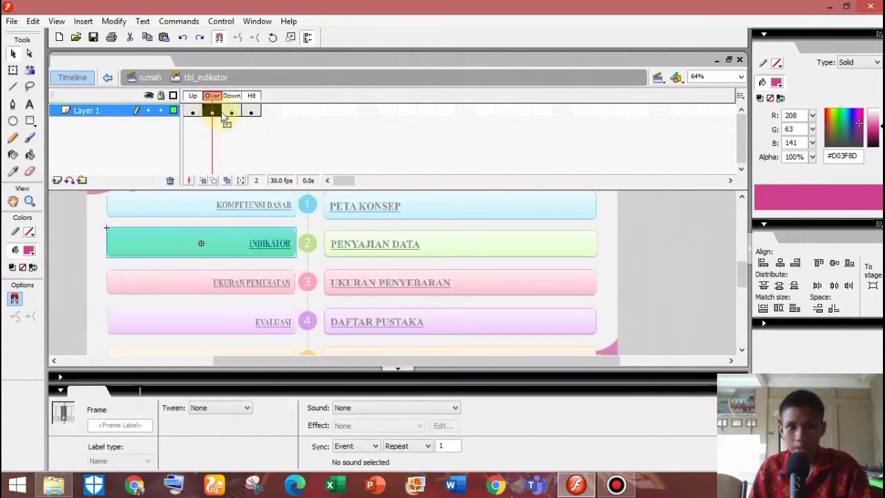
click(231, 113)
click(193, 113)
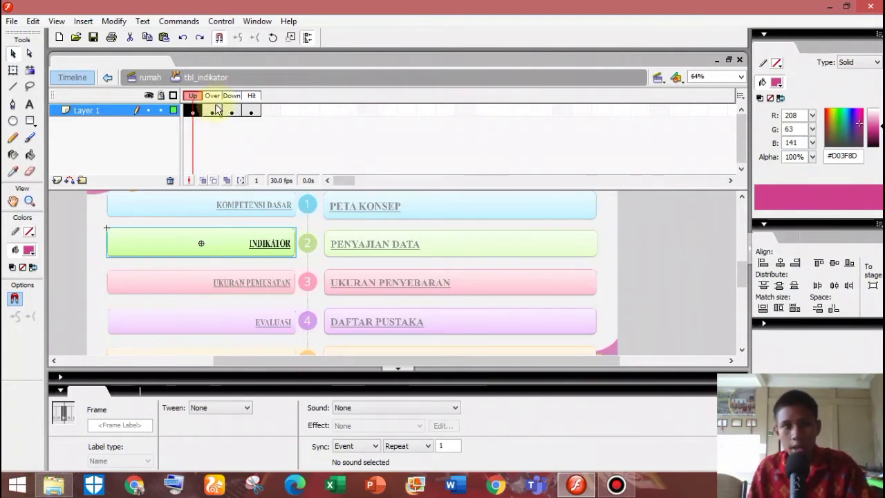
click(214, 110)
click(233, 111)
click(213, 111)
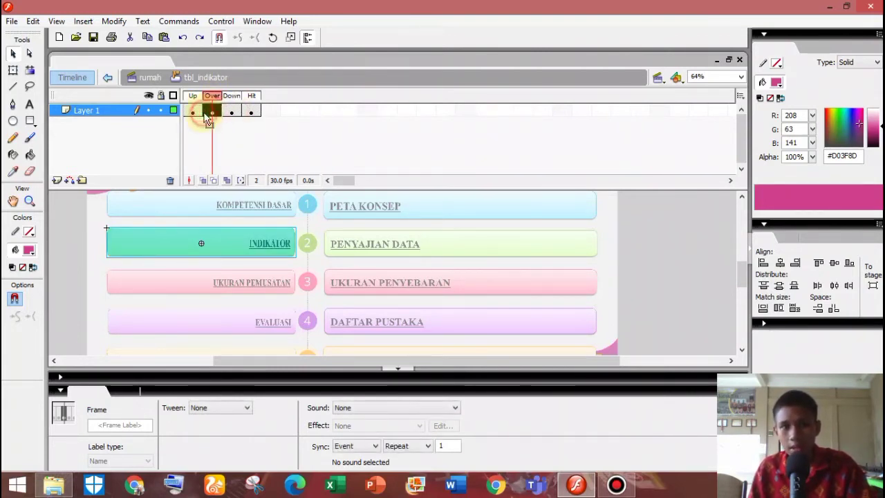
click(193, 112)
click(212, 112)
click(232, 112)
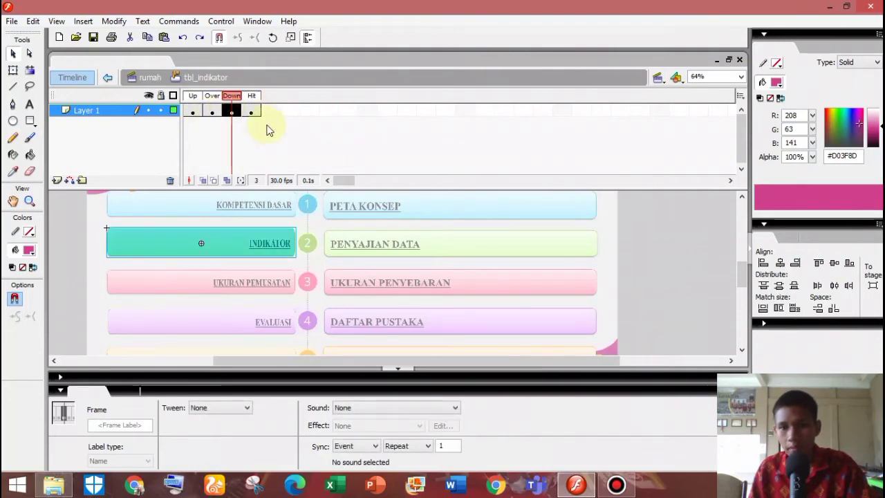
Step: Return to the rumah scene, then open the UKURAN PEMUSATAN button for editing and insert a keyframe in its Hit state
double_click(654, 280)
scroll(170, 273, down, 2)
scroll(236, 224, up, 2)
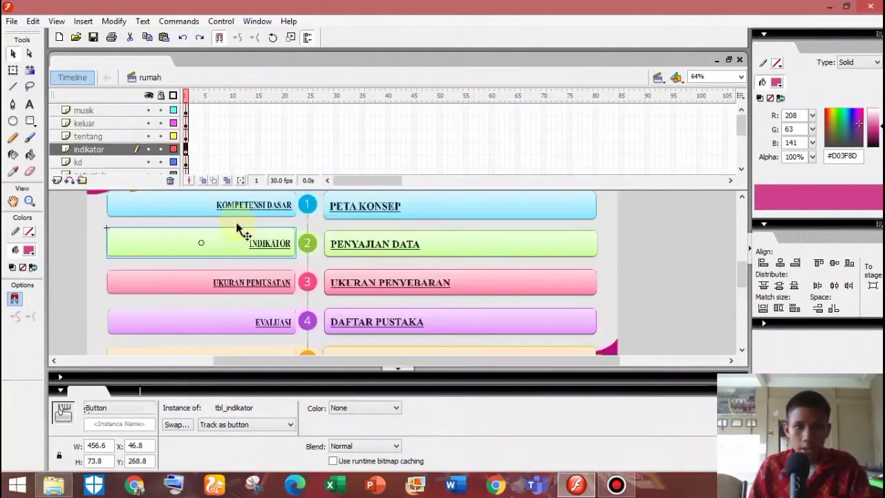
scroll(238, 231, down, 2)
click(248, 228)
double_click(253, 227)
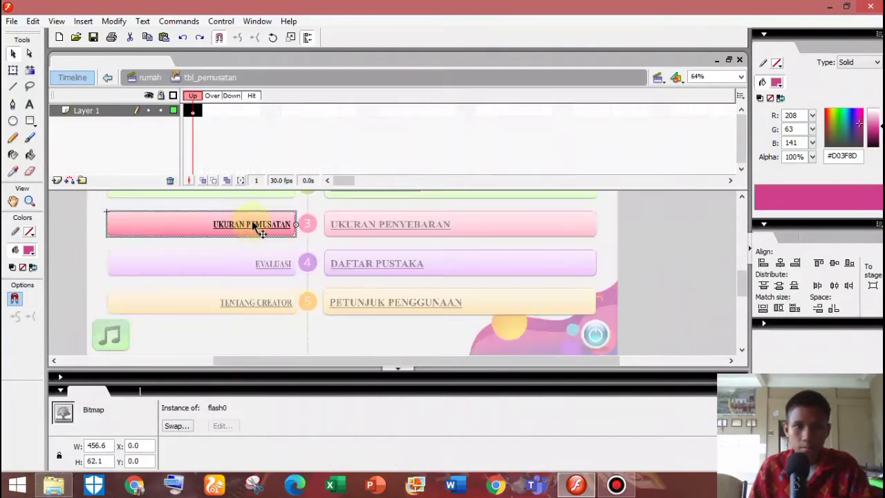
right_click(251, 111)
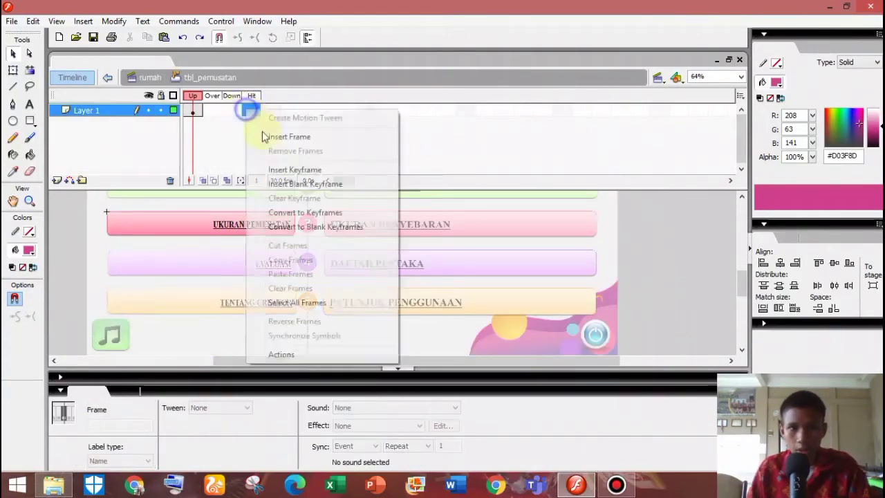
click(280, 170)
Step: Convert the UKURAN PEMUSATAN bitmap in the Over state to a movie clip symbol with the default name and insert a keyframe in that state
click(213, 112)
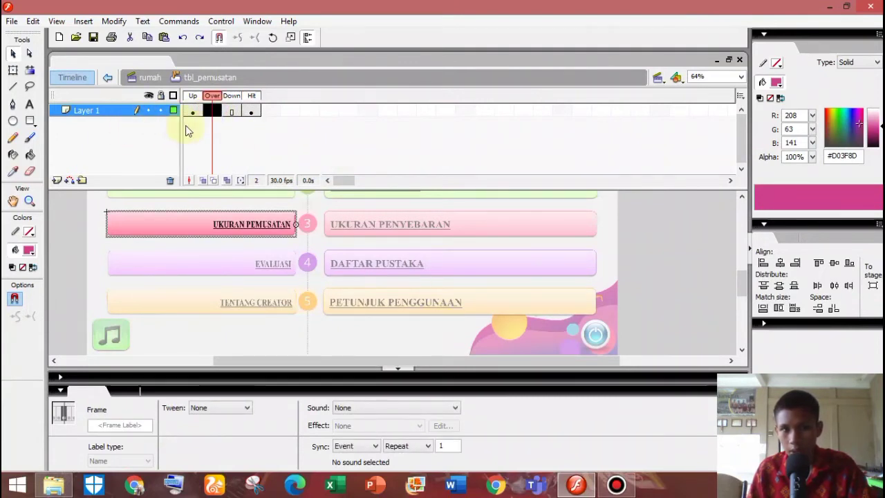
click(241, 233)
right_click(235, 227)
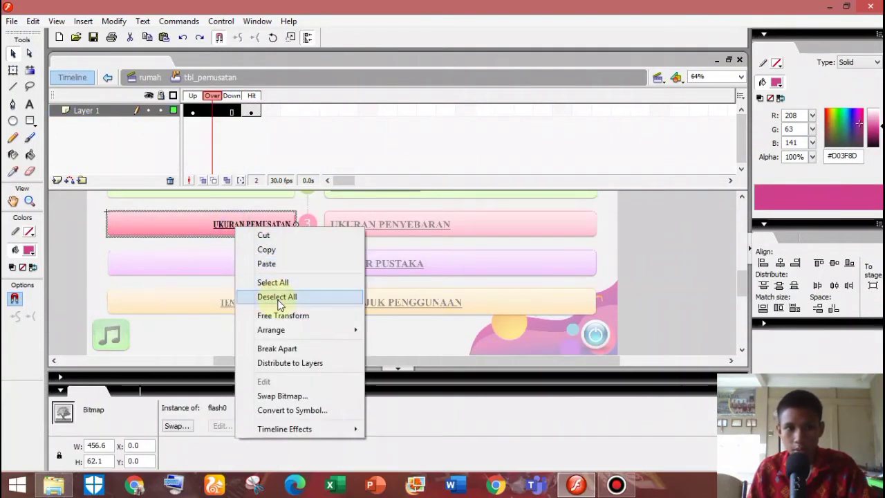
click(135, 219)
right_click(138, 222)
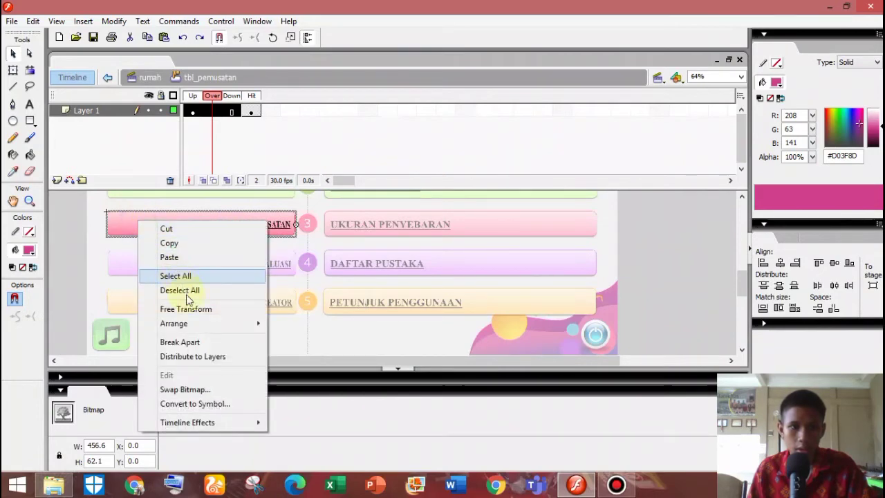
click(195, 403)
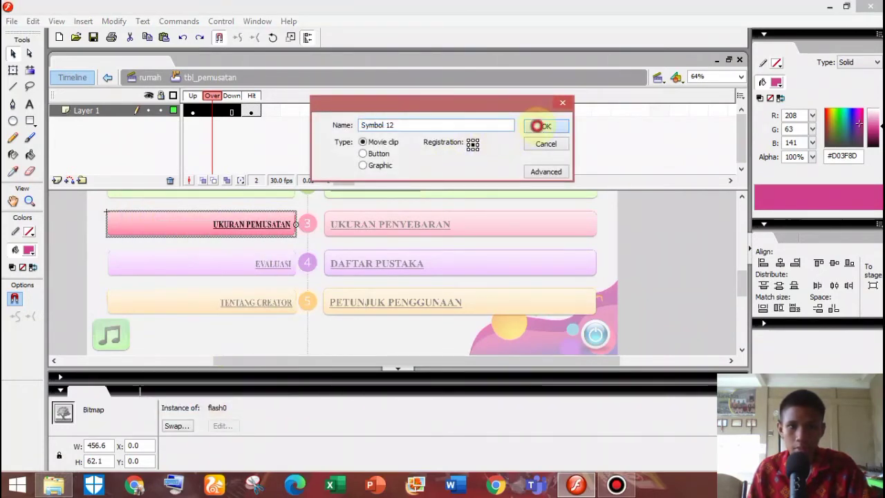
click(537, 126)
click(213, 110)
right_click(214, 109)
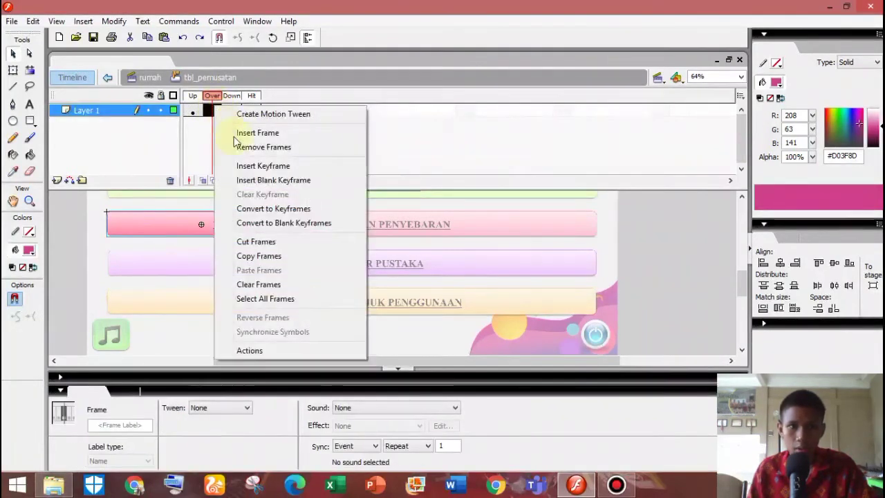
click(276, 169)
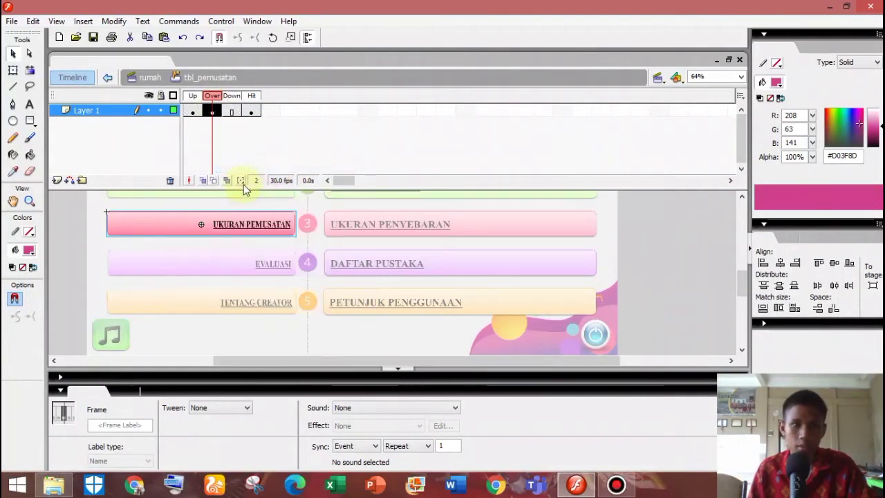
Step: Apply a Tint color effect of 50% to the UKURAN PEMUSATAN clip in the Over state
click(216, 231)
click(377, 410)
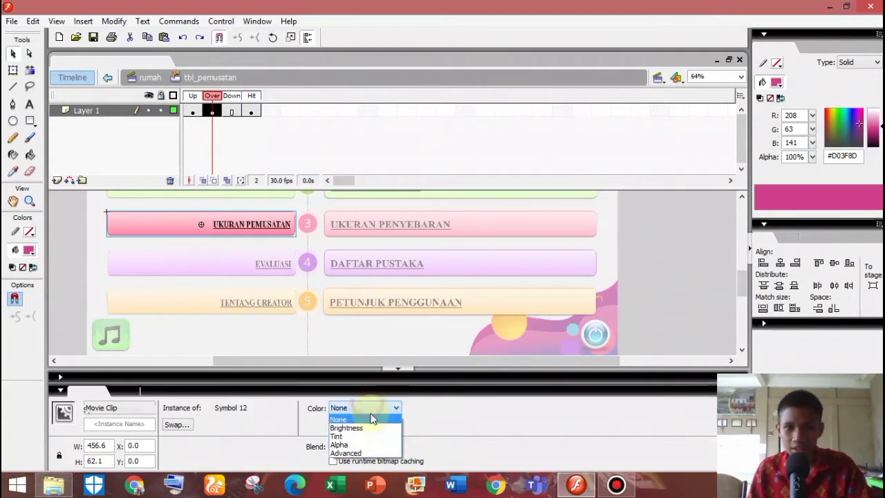
click(361, 433)
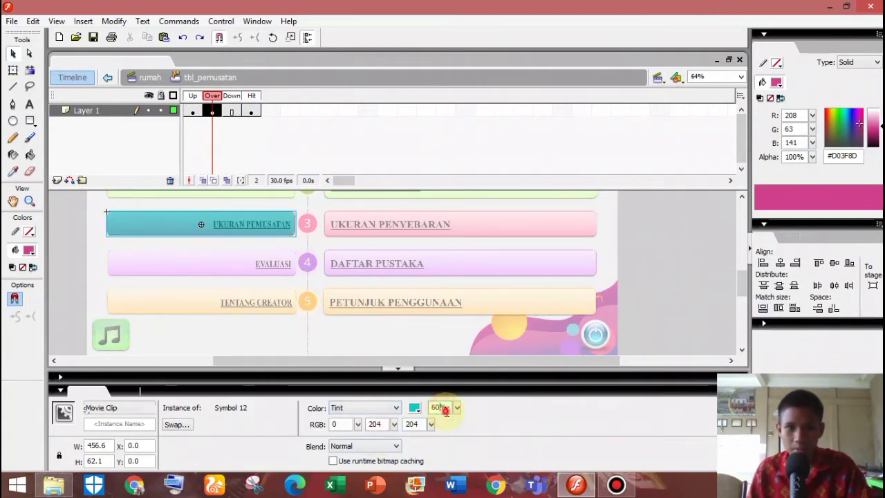
text(50)
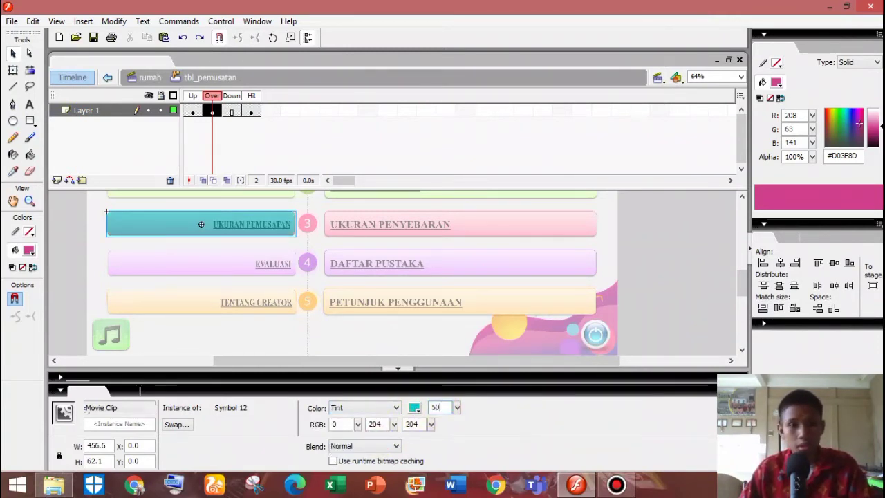
Step: Insert a keyframe in the UKURAN PEMUSATAN button's Down state and set its clip's tint to 60%
click(230, 112)
right_click(231, 113)
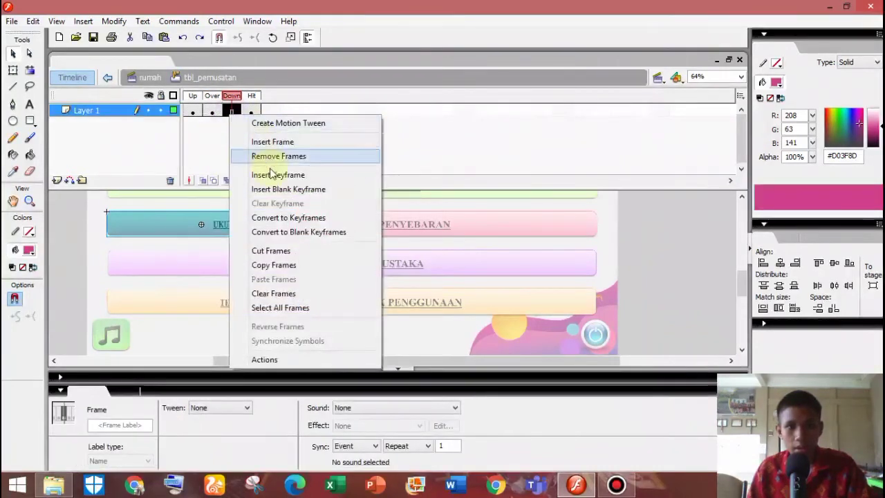
click(278, 175)
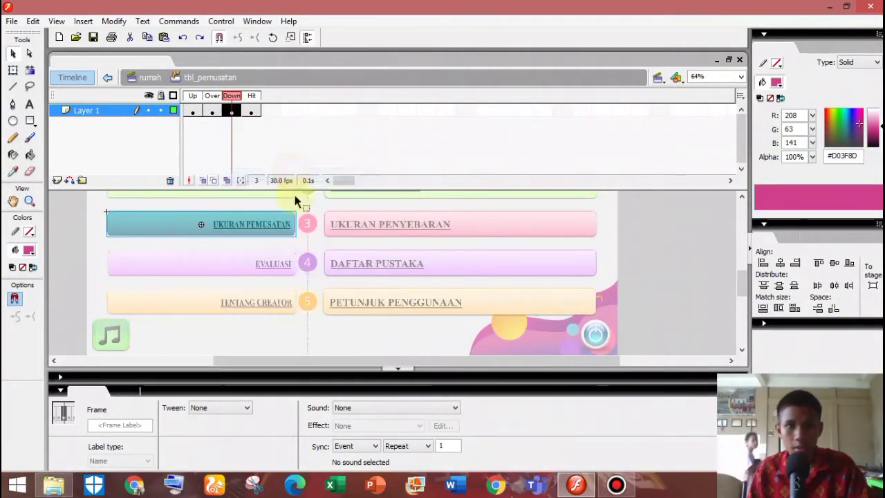
click(268, 224)
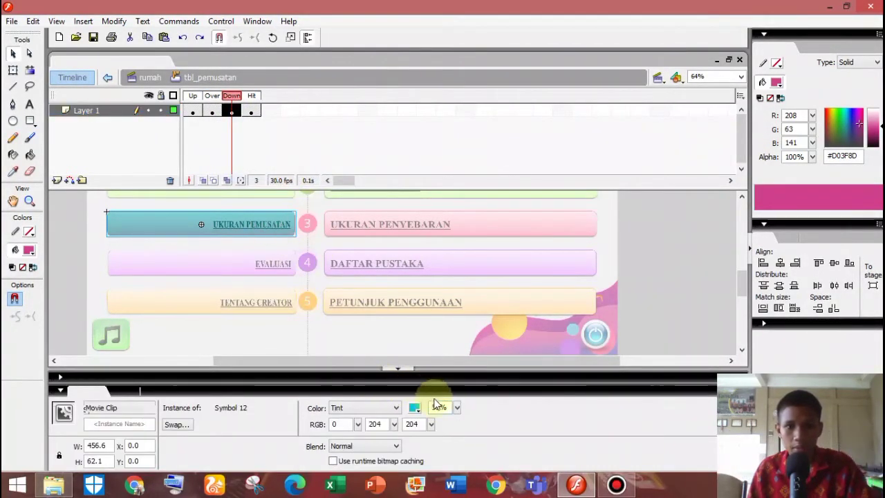
double_click(445, 407)
text(60)
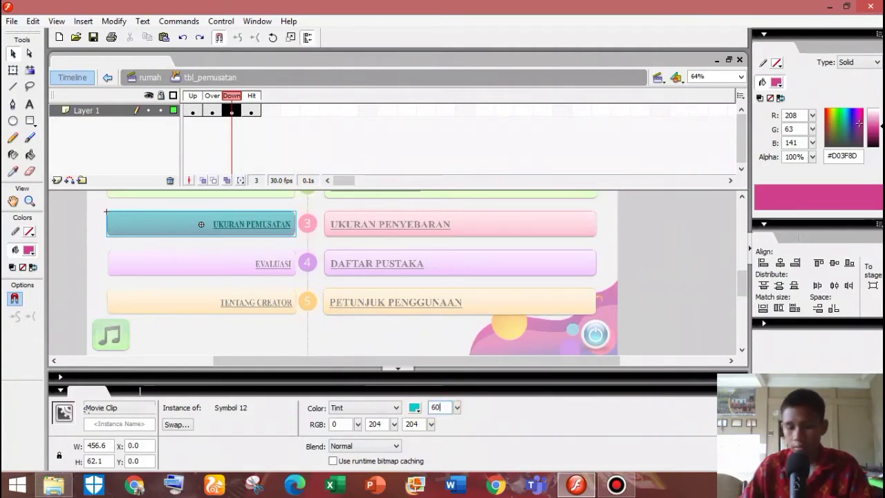
click(281, 286)
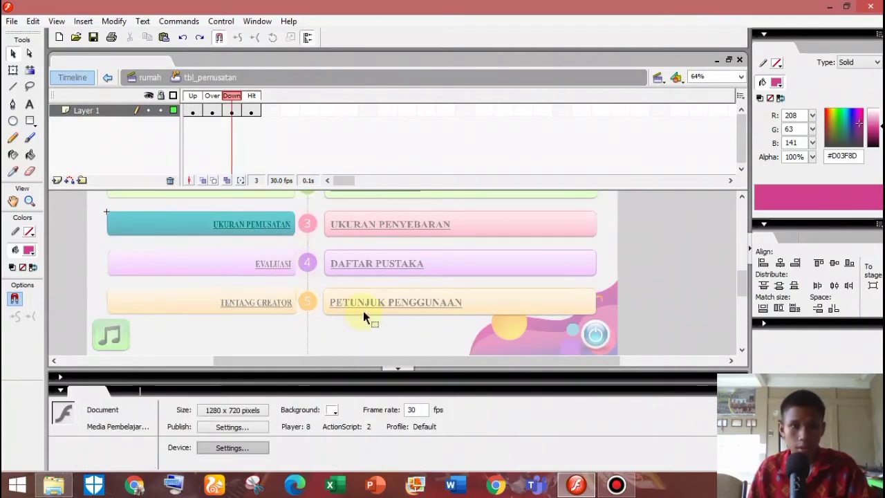
Step: Return to the rumah scene, then open the EVALUASI button for editing and insert a keyframe in its Hit state
double_click(361, 339)
click(250, 257)
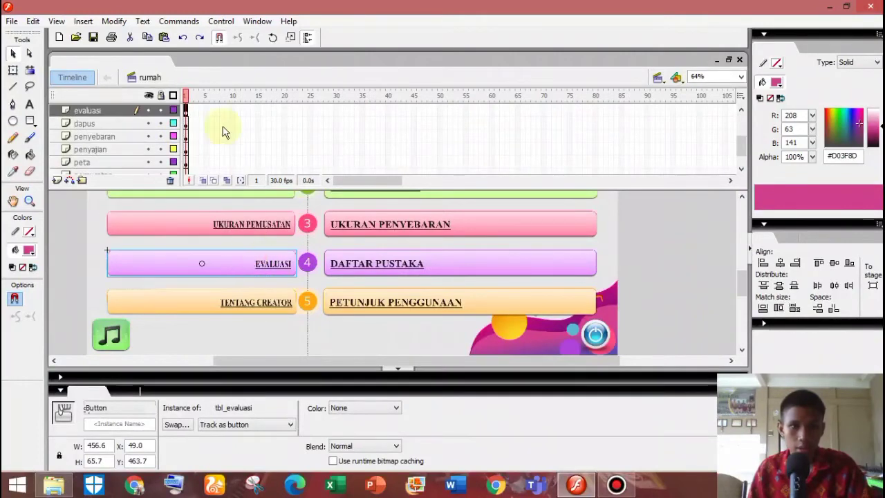
double_click(241, 265)
click(255, 110)
right_click(257, 109)
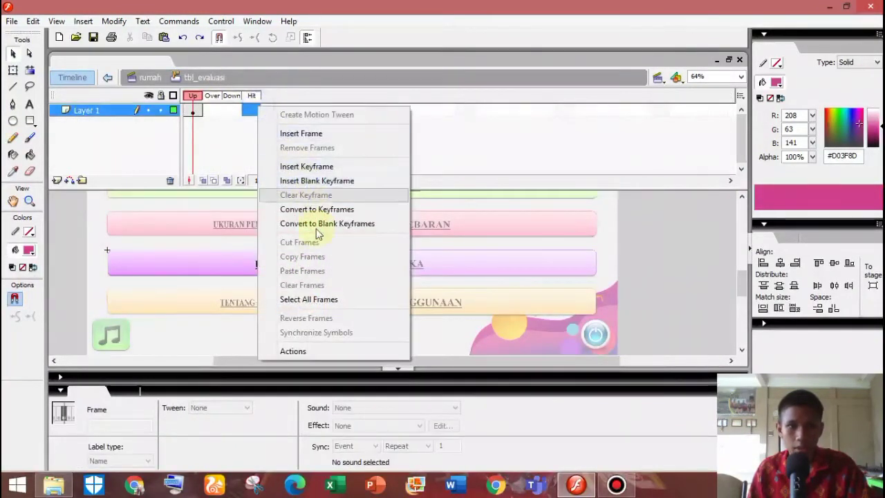
click(306, 166)
Step: Convert the EVALUASI bitmap in the Hit state to a movie clip with the default name and insert a keyframe in the Over state
right_click(257, 258)
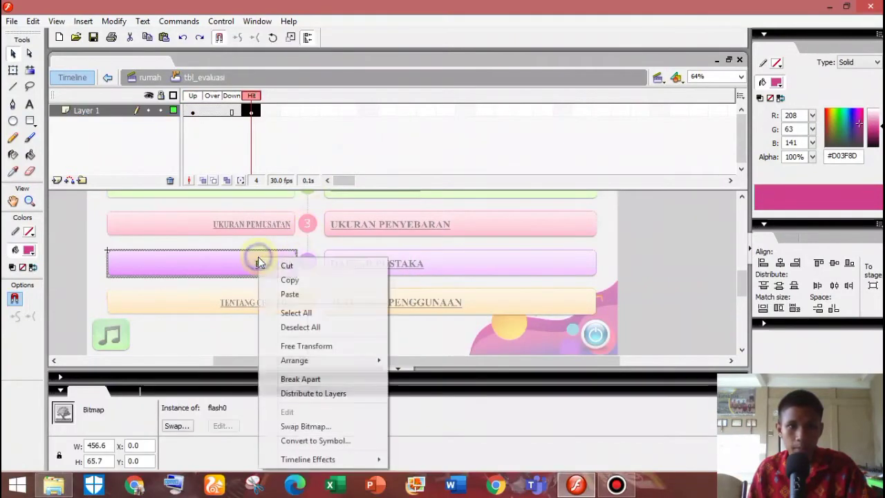
click(325, 441)
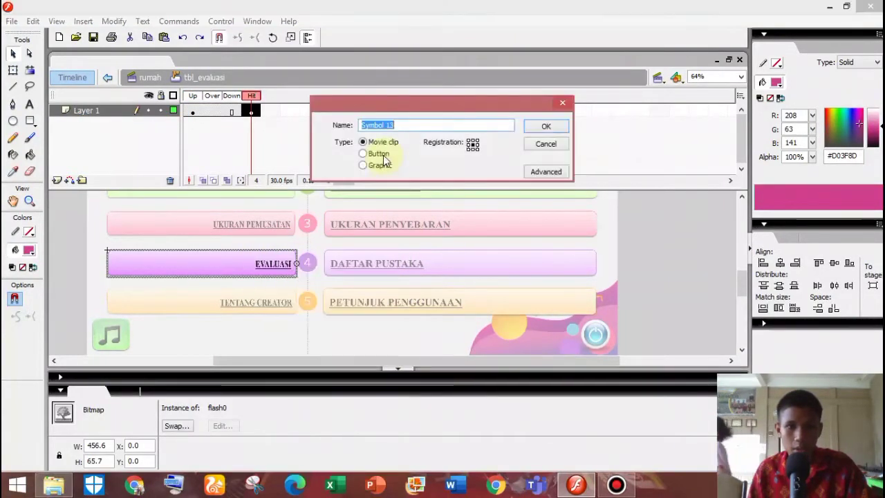
click(544, 124)
click(213, 111)
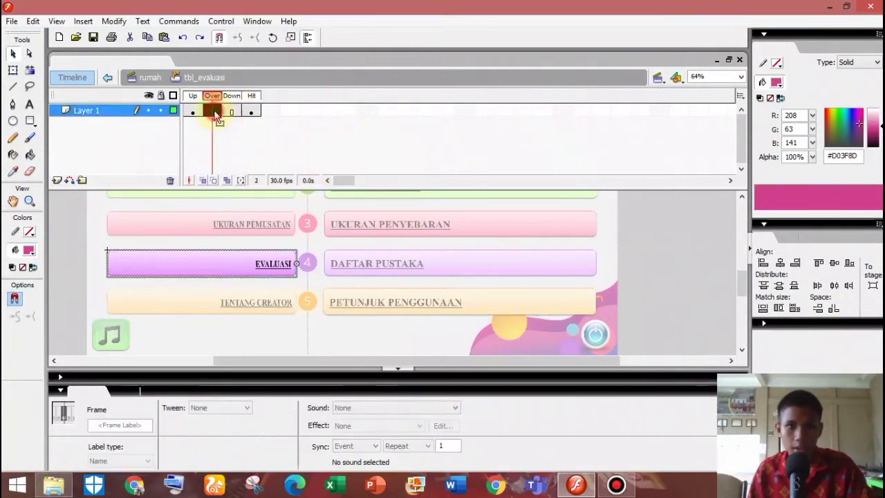
right_click(213, 112)
click(277, 171)
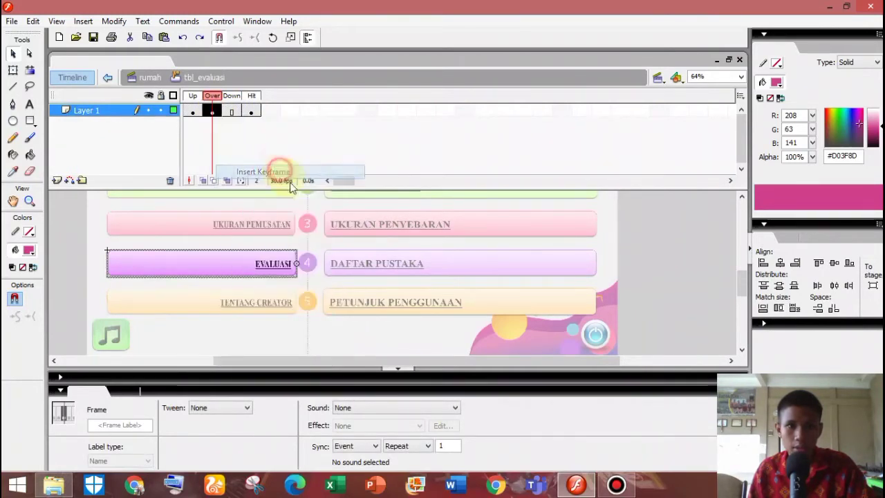
click(439, 408)
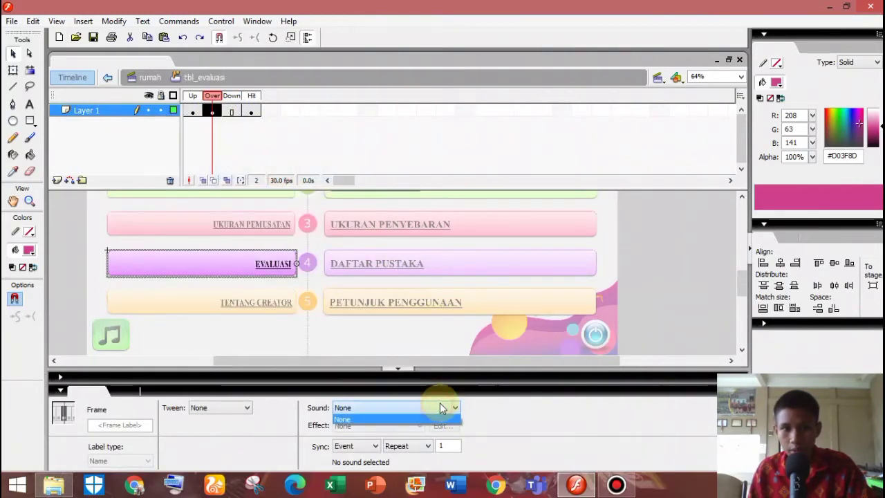
click(233, 264)
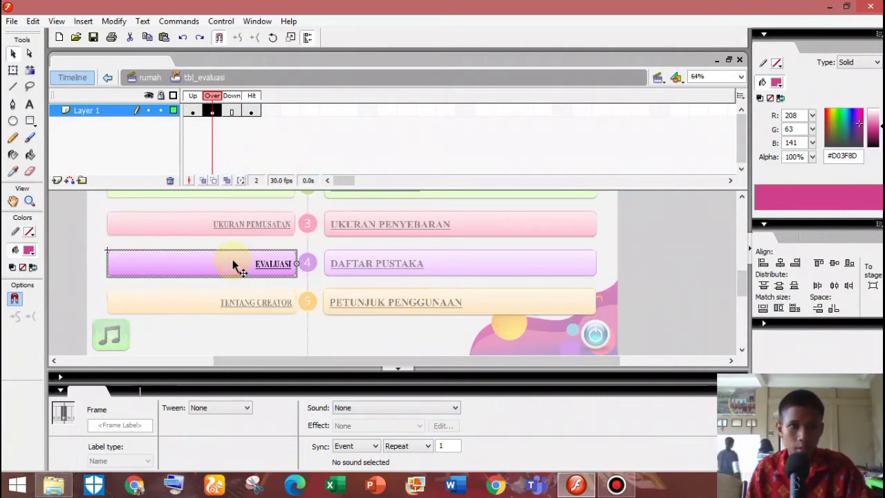
click(233, 262)
right_click(229, 263)
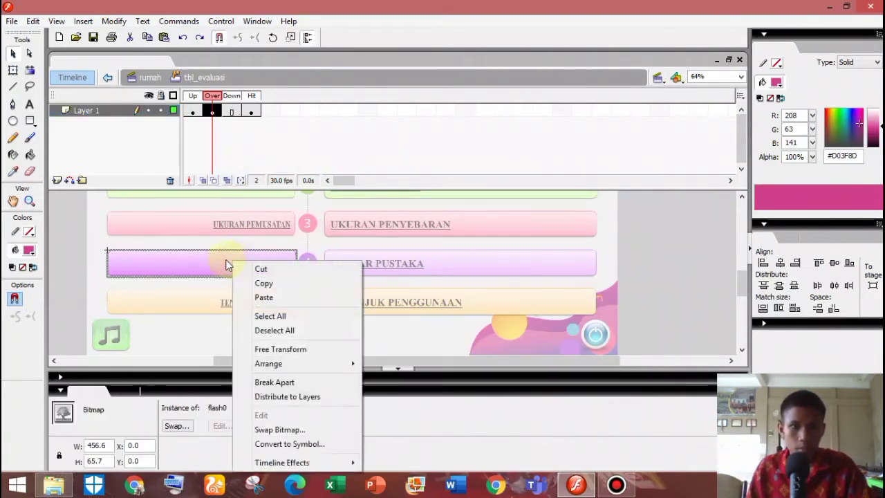
click(227, 264)
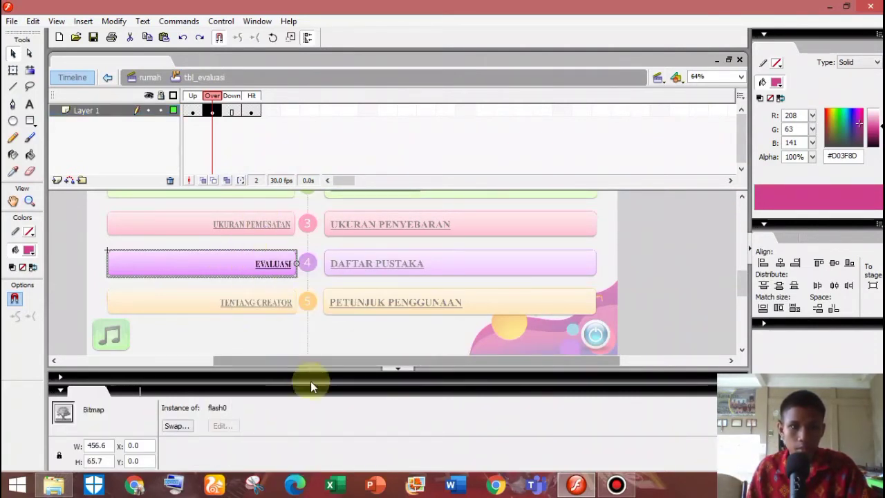
Step: Convert the EVALUASI bitmap in the Over state to a movie clip symbol with the default name
click(214, 111)
click(267, 260)
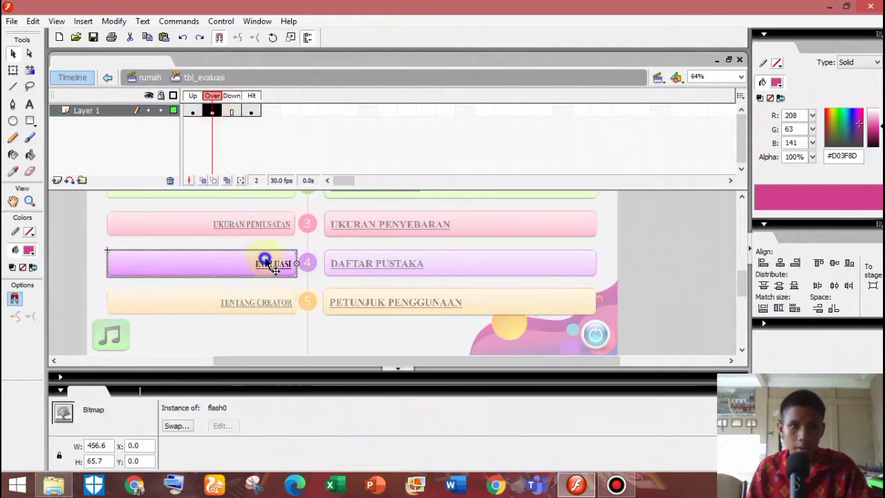
right_click(268, 262)
click(338, 438)
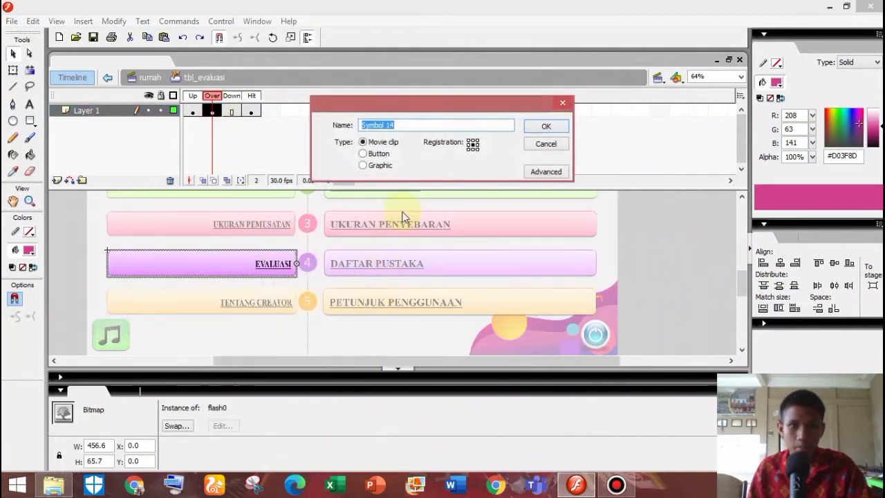
click(550, 125)
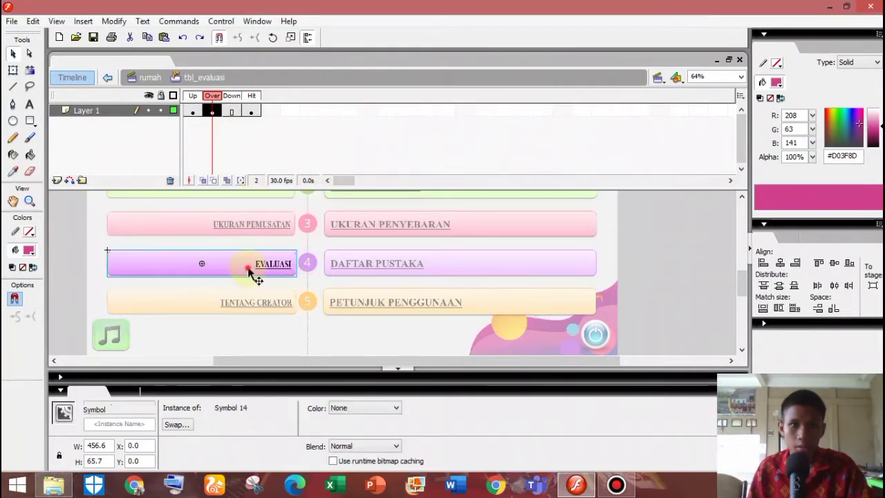
Step: Apply a Tint color effect of 50% to the EVALUASI clip in the Over state
click(232, 110)
click(212, 109)
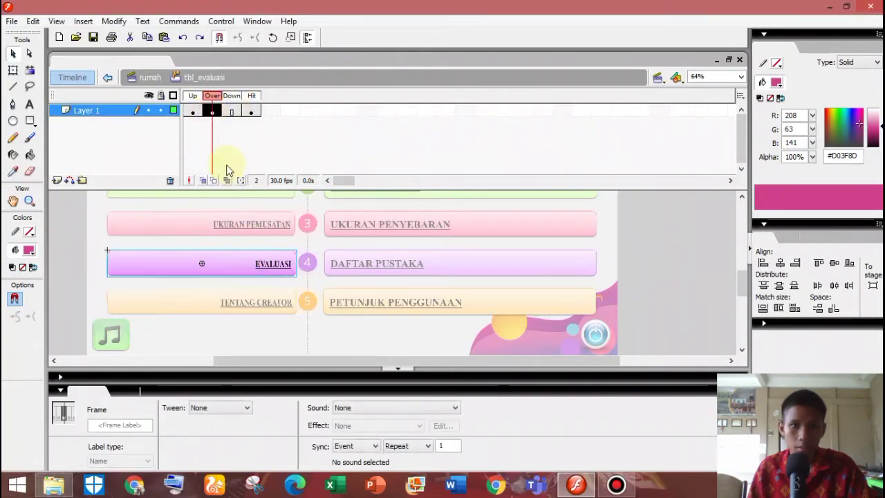
click(247, 271)
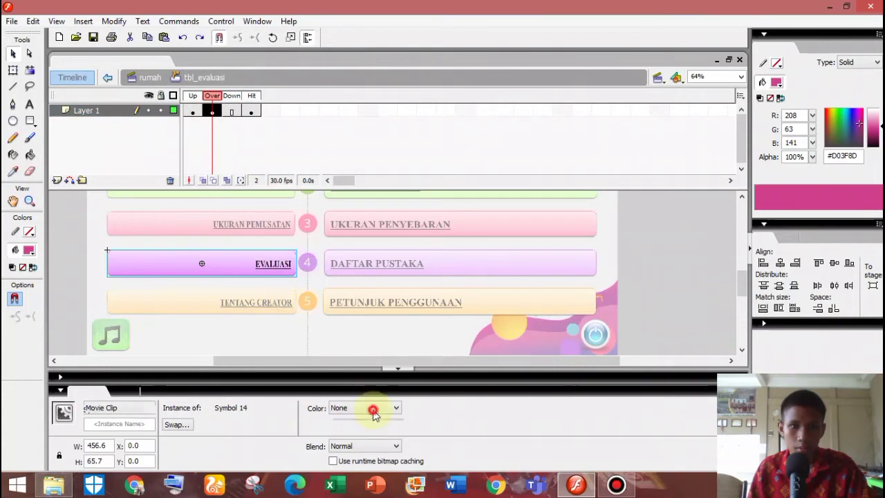
click(373, 409)
click(374, 437)
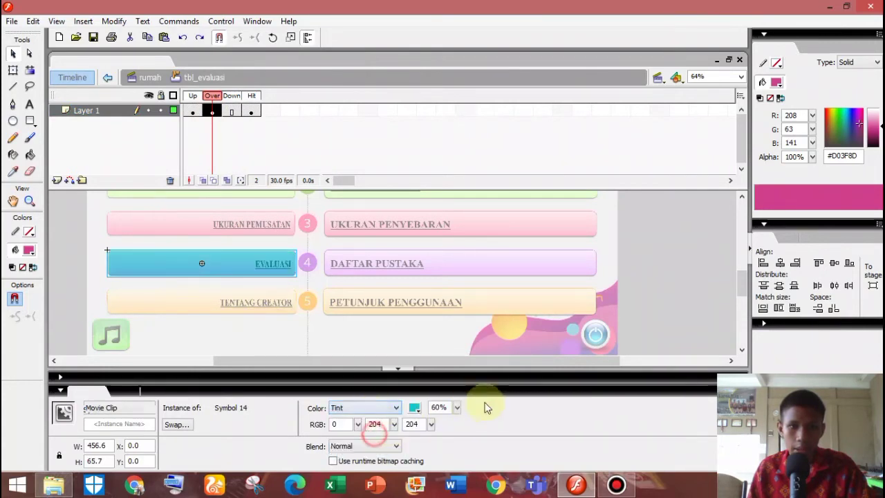
double_click(450, 407)
text(50)
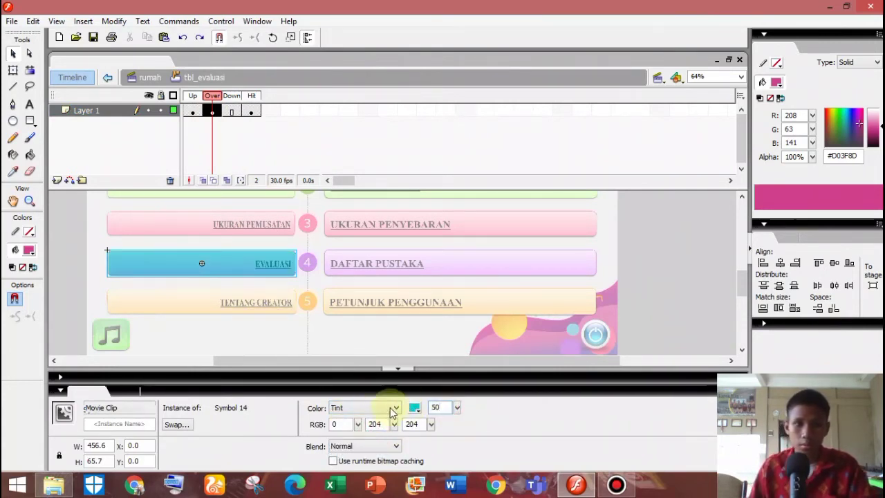
Step: Insert a keyframe in the EVALUASI button's Down state and set its clip's tint to 60%
click(236, 109)
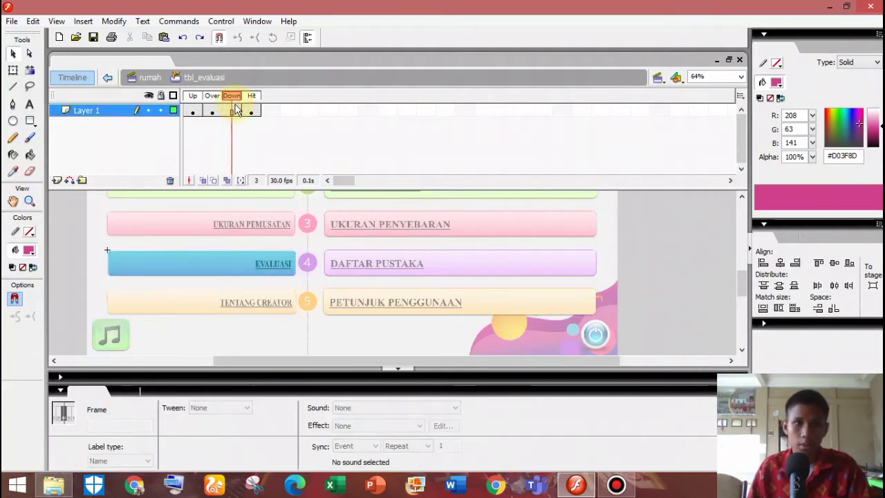
right_click(233, 116)
click(302, 172)
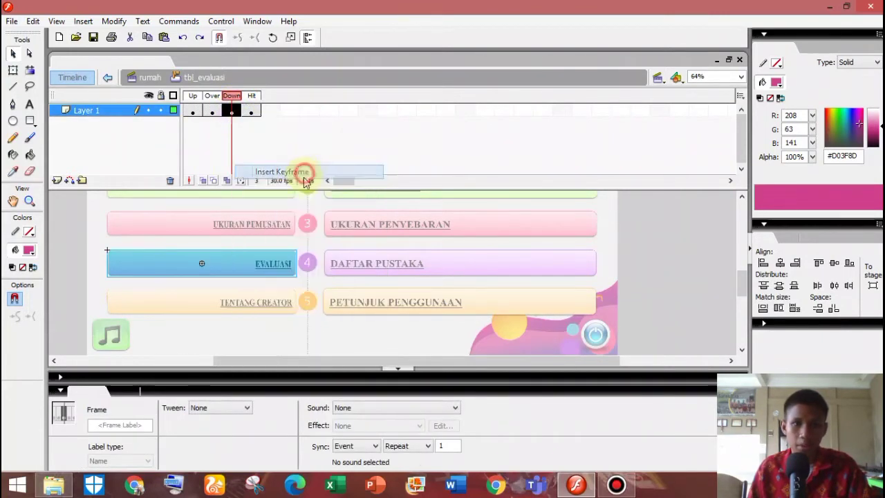
click(257, 264)
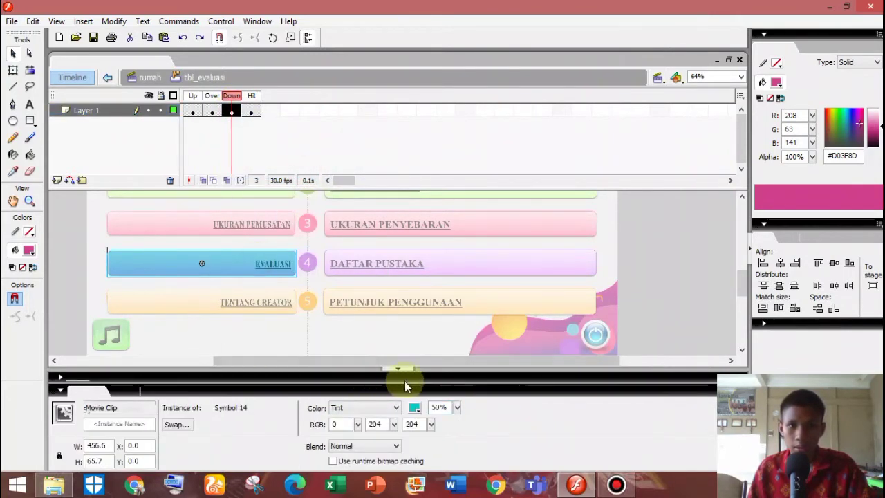
click(457, 407)
click(445, 406)
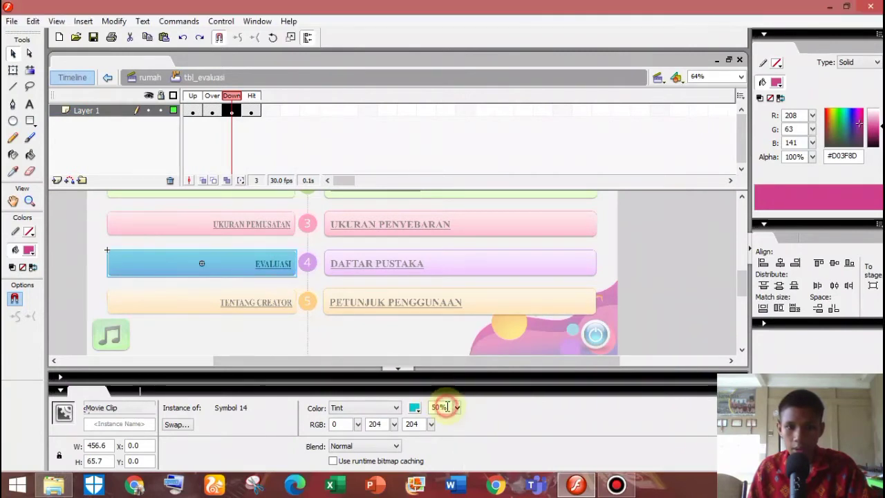
text(60)
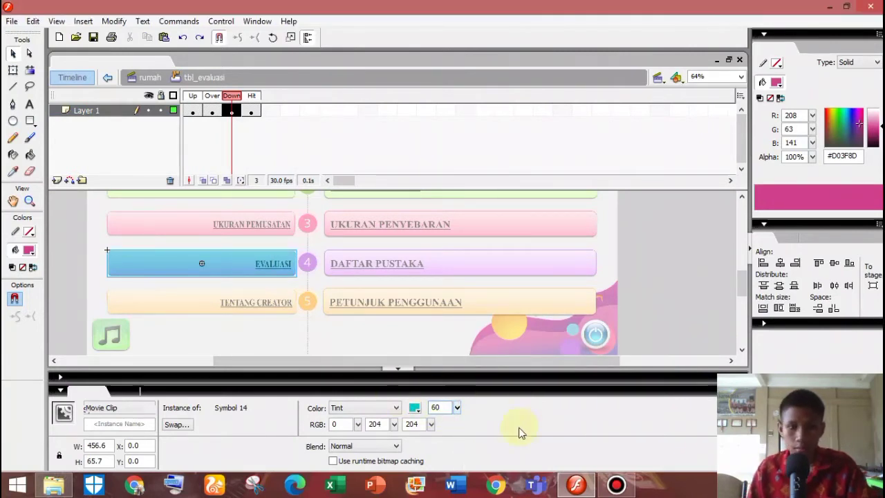
click(279, 329)
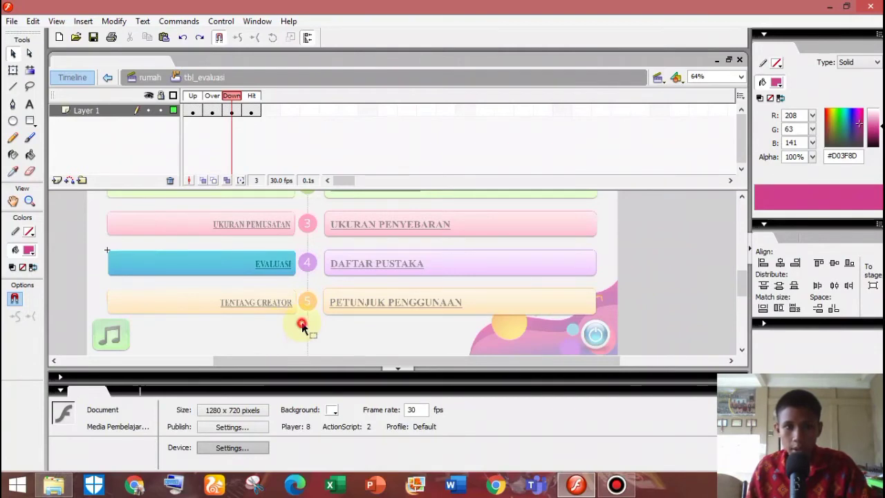
Step: Return to the rumah scene, then open the TENTANG CREATOR button for editing and insert a keyframe in its Hit state
double_click(302, 324)
double_click(255, 310)
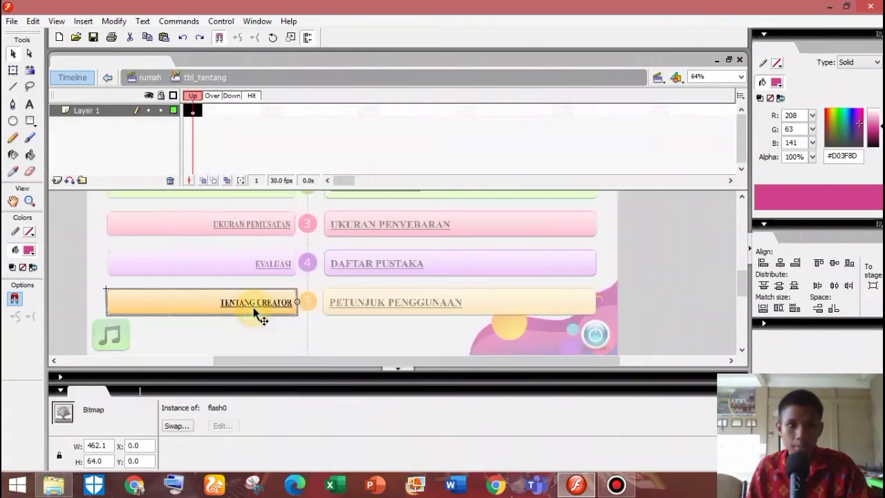
click(250, 110)
right_click(251, 110)
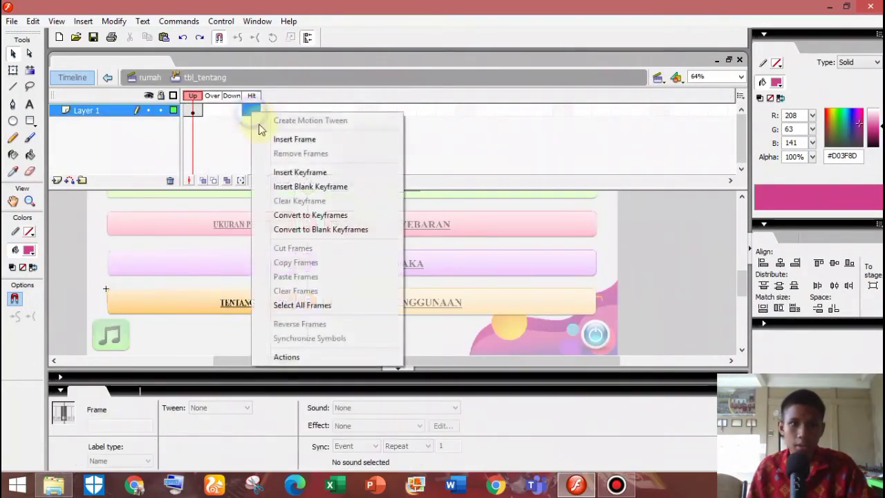
click(300, 172)
Step: Convert the TENTANG CREATOR bitmap inside the button to a movie clip symbol with the default name
click(212, 111)
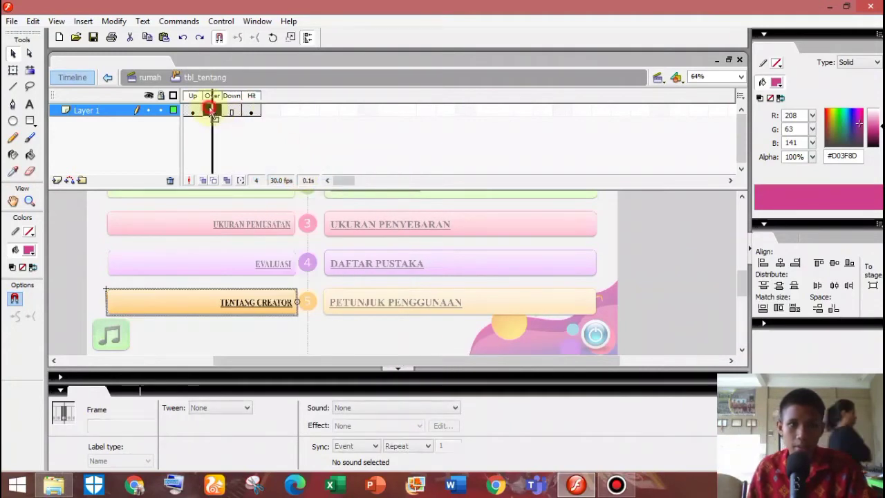
right_click(212, 112)
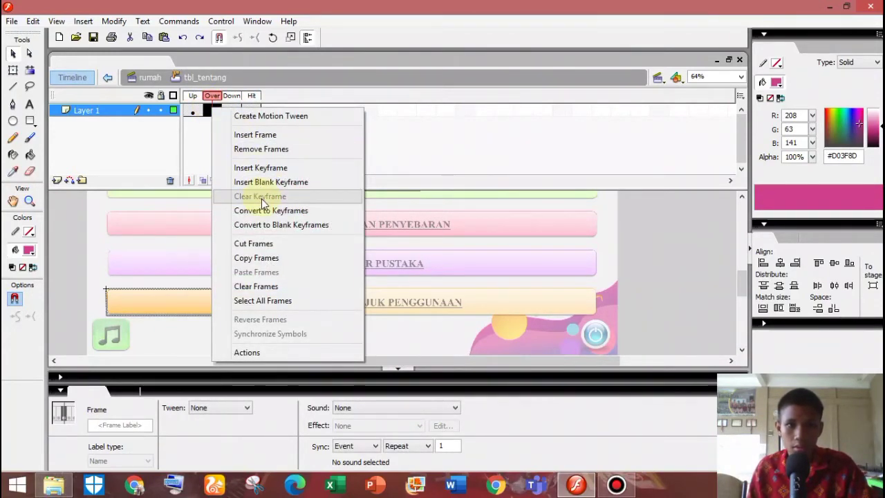
right_click(162, 304)
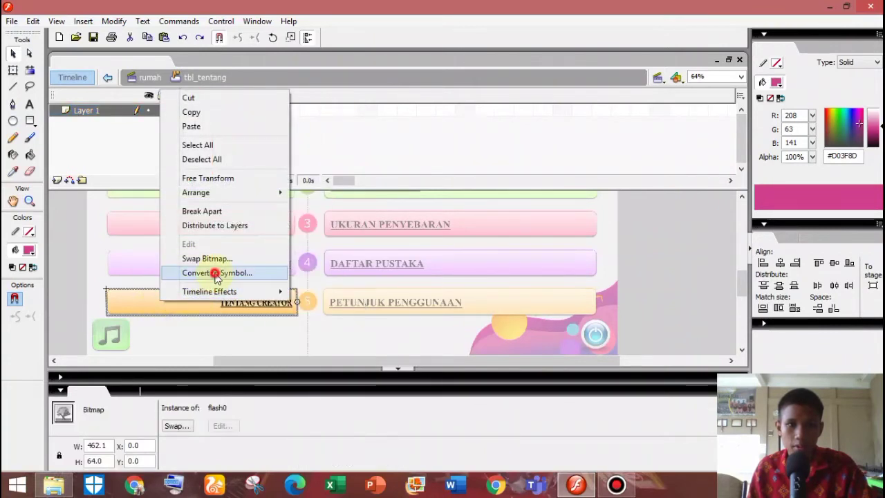
click(215, 273)
click(550, 126)
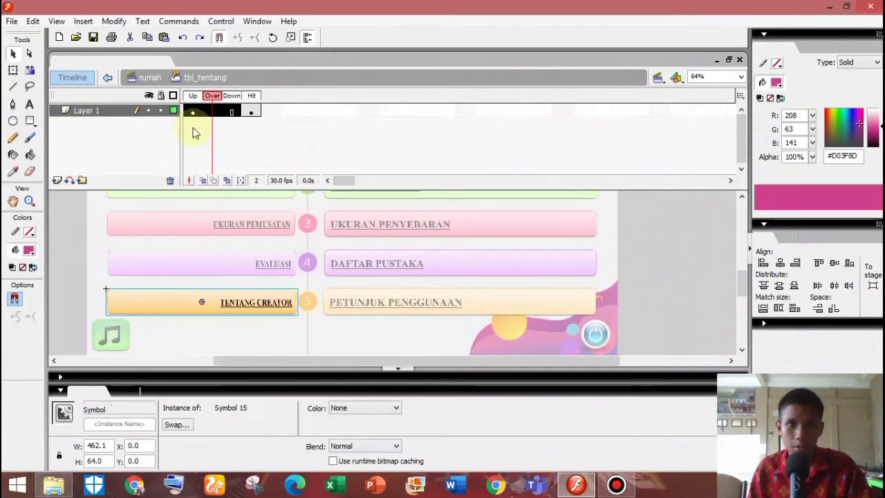
Step: Insert a keyframe in the TENTANG CREATOR button's Over state and apply a Tint color effect of 50% to its clip
click(211, 111)
right_click(212, 110)
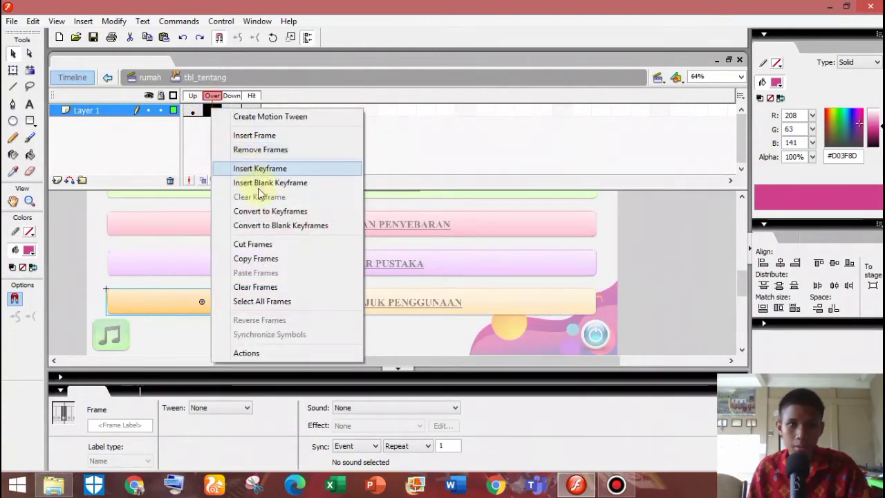
click(295, 169)
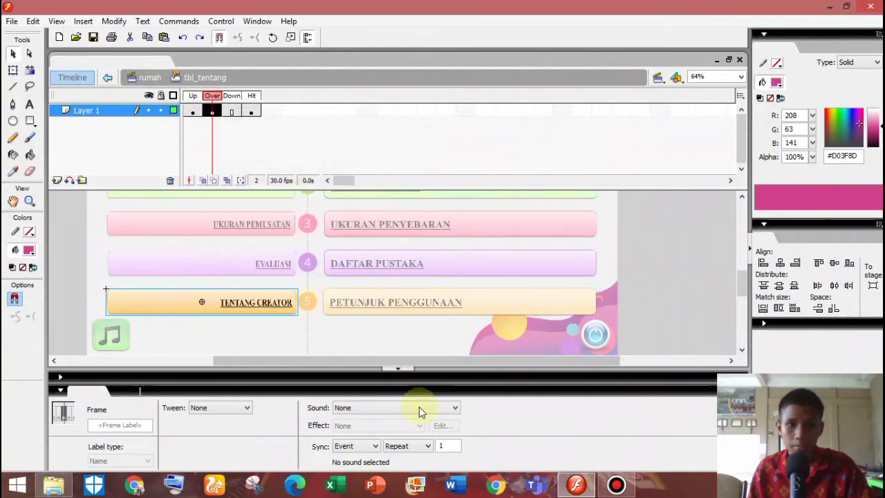
click(220, 298)
click(369, 406)
click(375, 430)
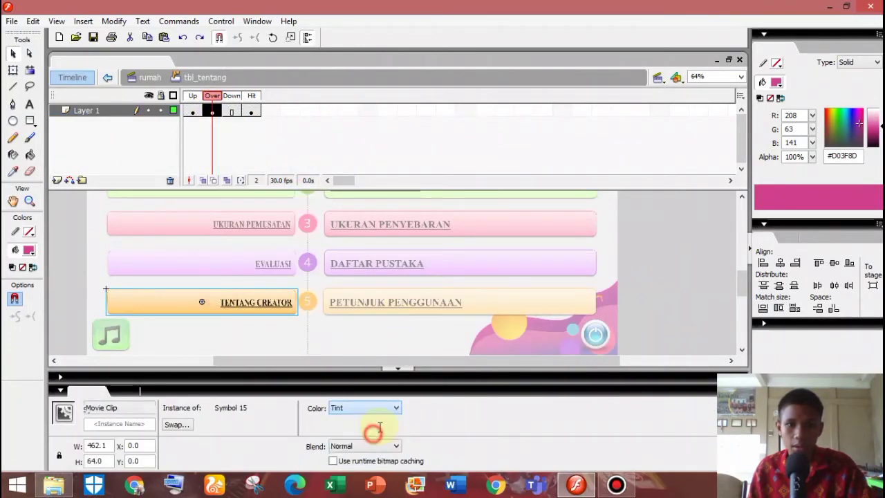
double_click(445, 408)
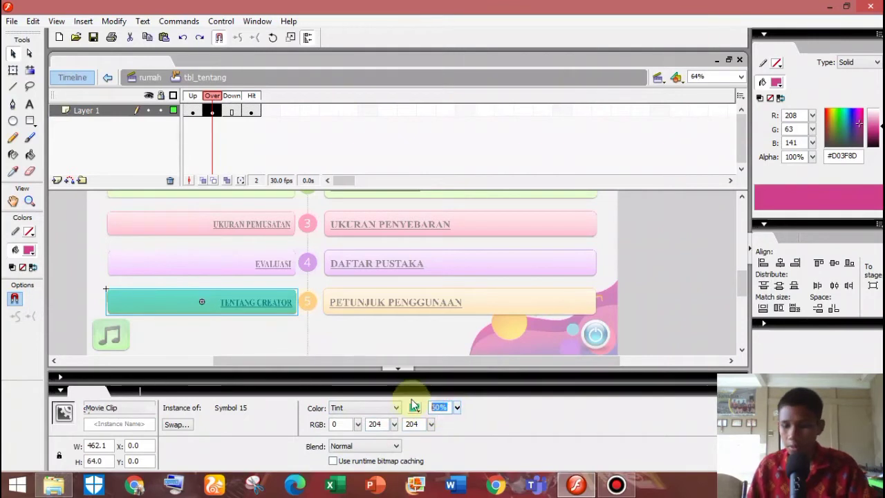
text(50)
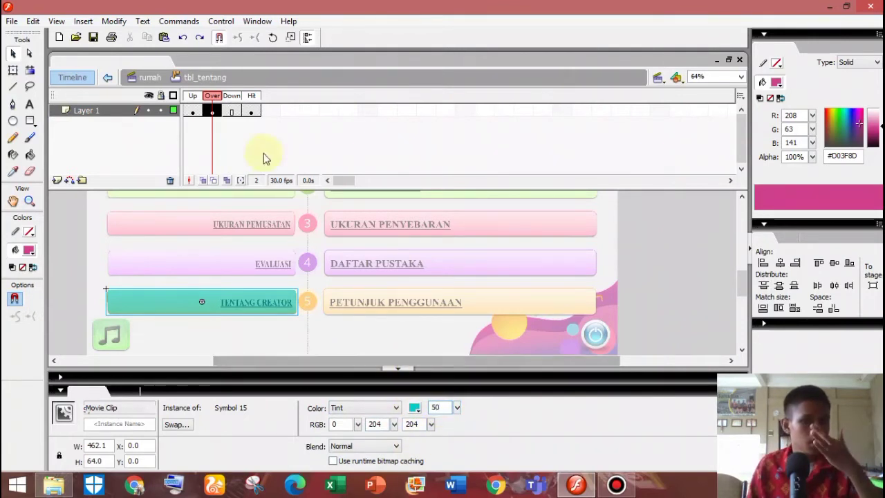
Step: Insert a keyframe in the TENTANG CREATOR button's Down state, set its clip's tint to 60% and return to the rumah scene
right_click(234, 112)
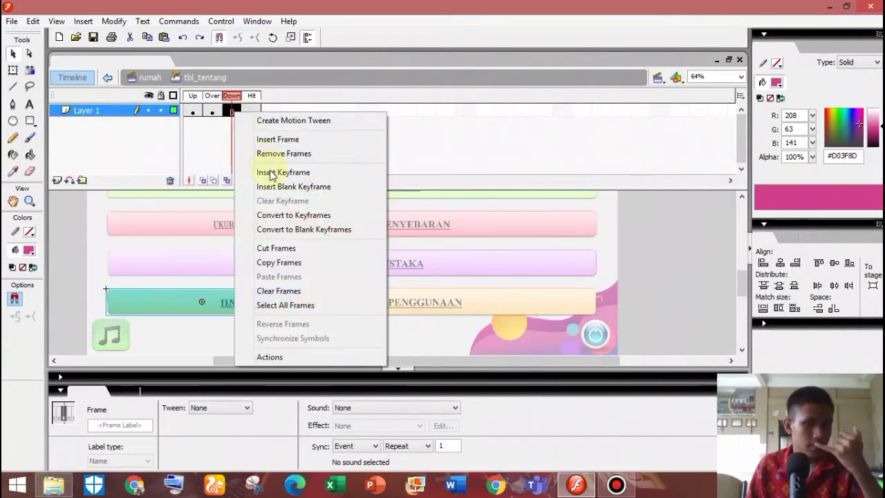
click(265, 172)
click(417, 415)
click(213, 310)
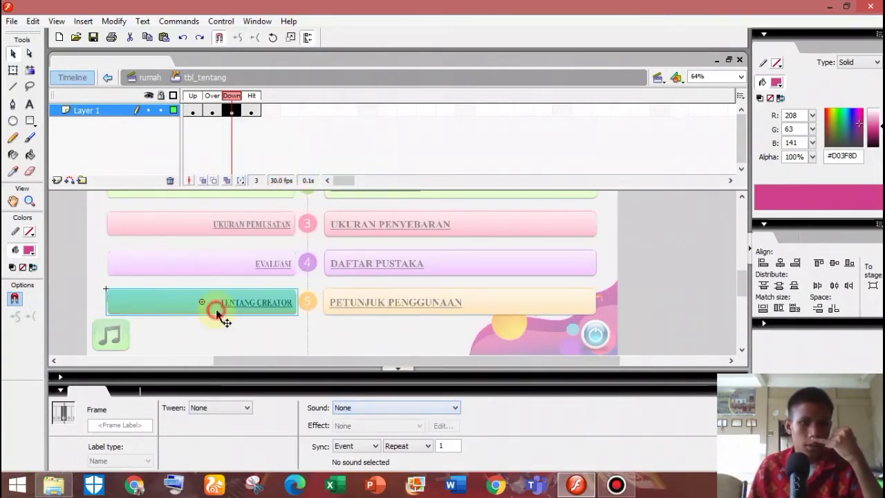
click(217, 314)
click(446, 408)
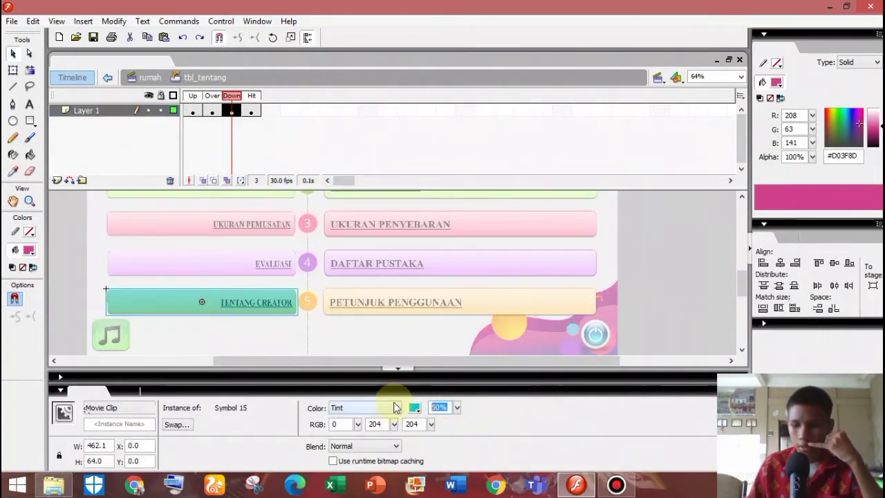
click(588, 325)
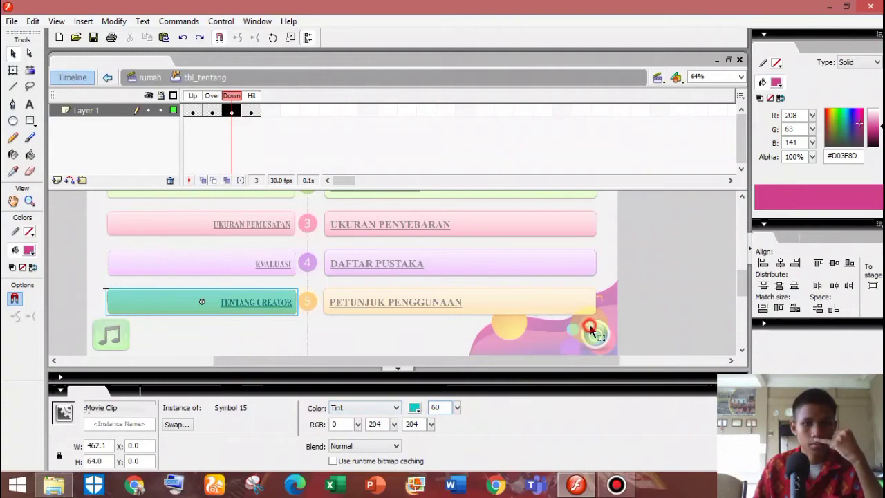
double_click(628, 249)
Step: Test the movie, try the mouse-over and pressed states of the KOMPETENSI DASAR, INDIKATOR, PETA KONSEP and PENYAJIAN DATA buttons, and close the preview
scroll(627, 248, up, 2)
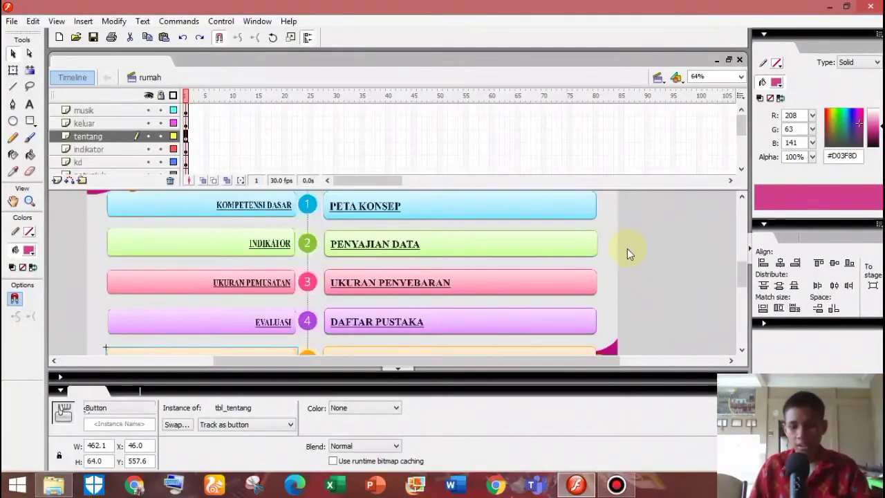
key(ctrl+Return)
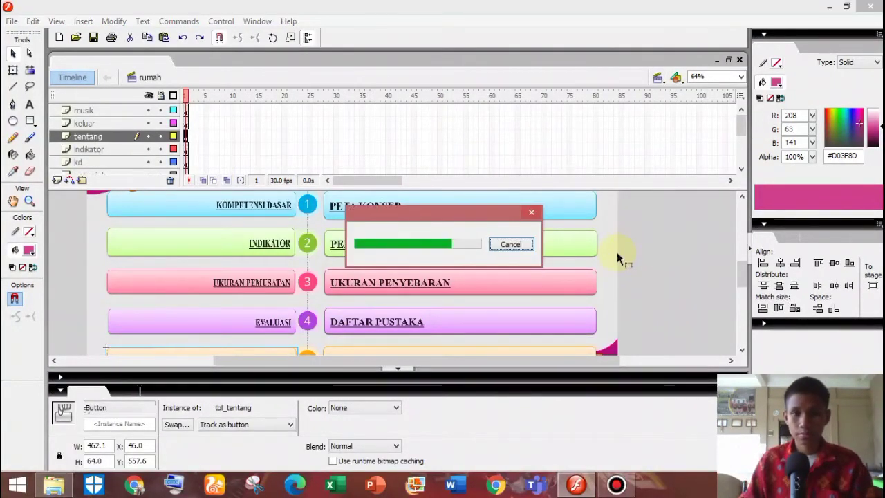
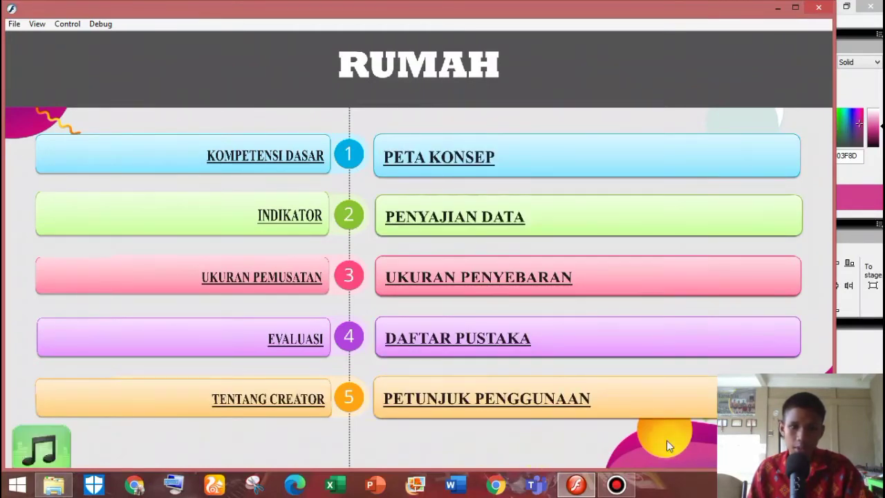
click(216, 160)
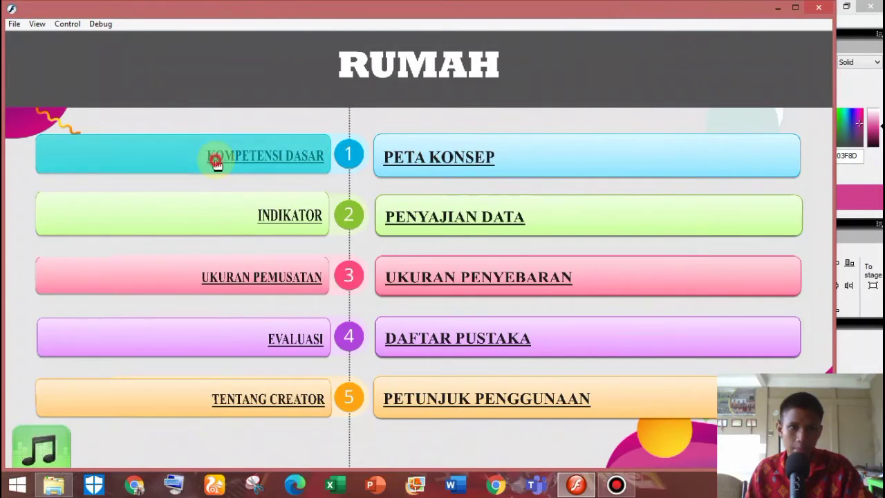
click(244, 221)
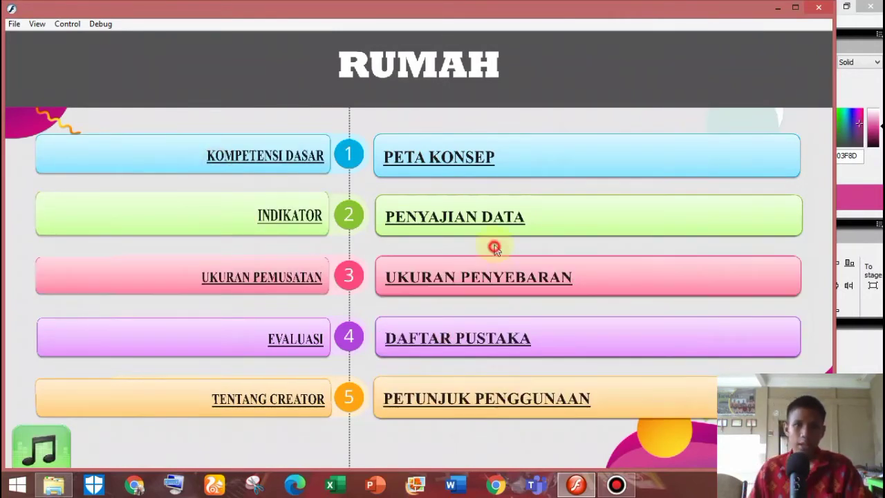
click(498, 163)
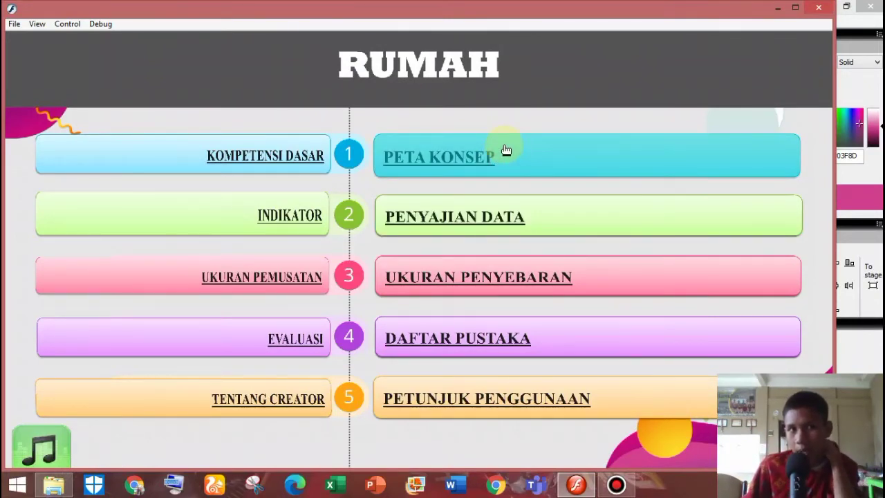
click(533, 173)
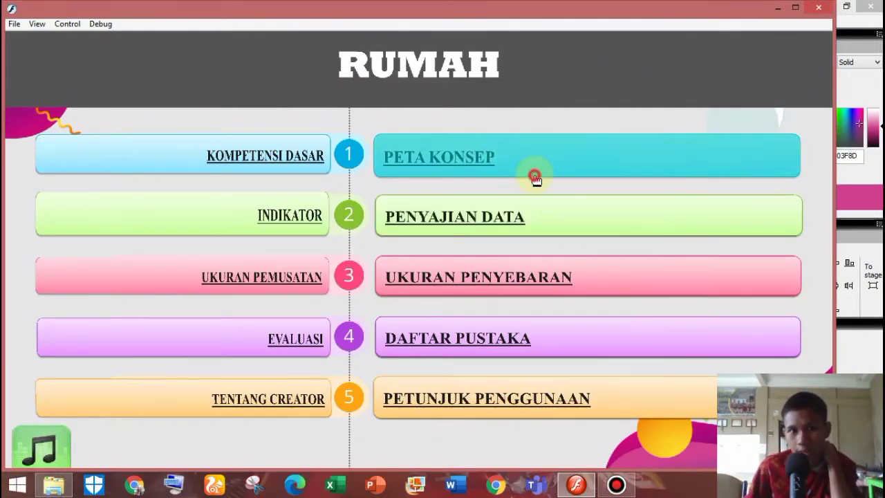
click(421, 153)
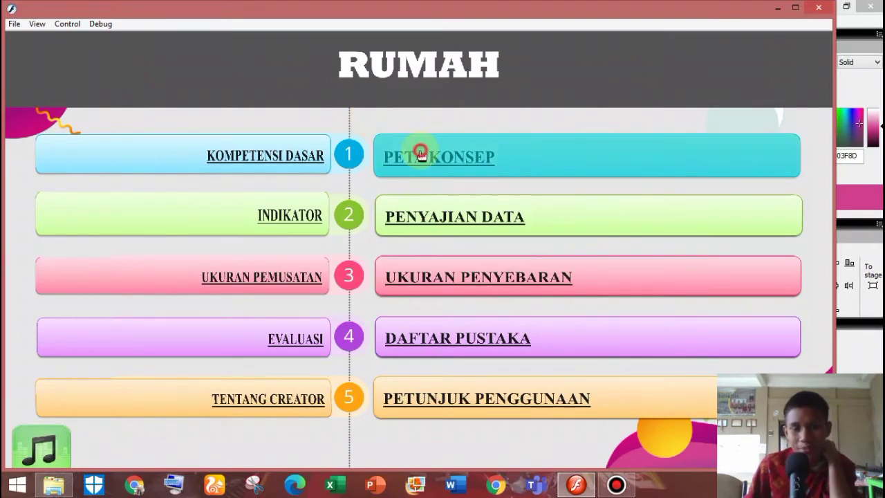
click(470, 211)
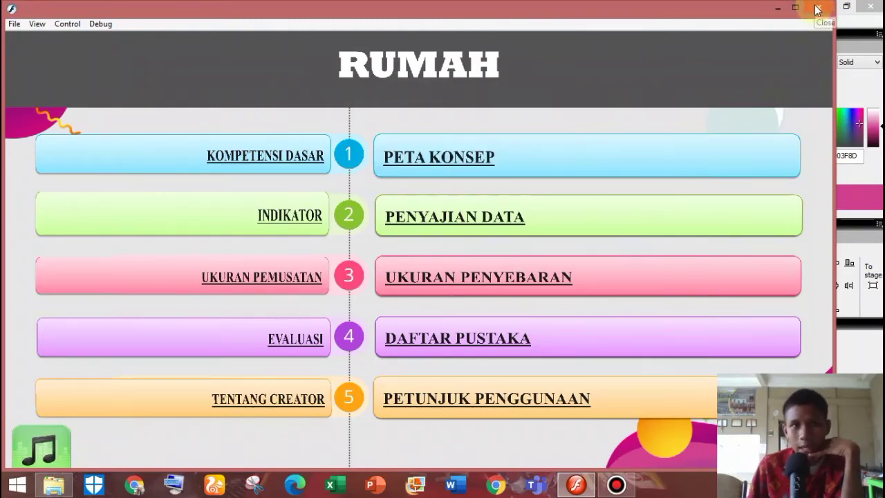
click(819, 7)
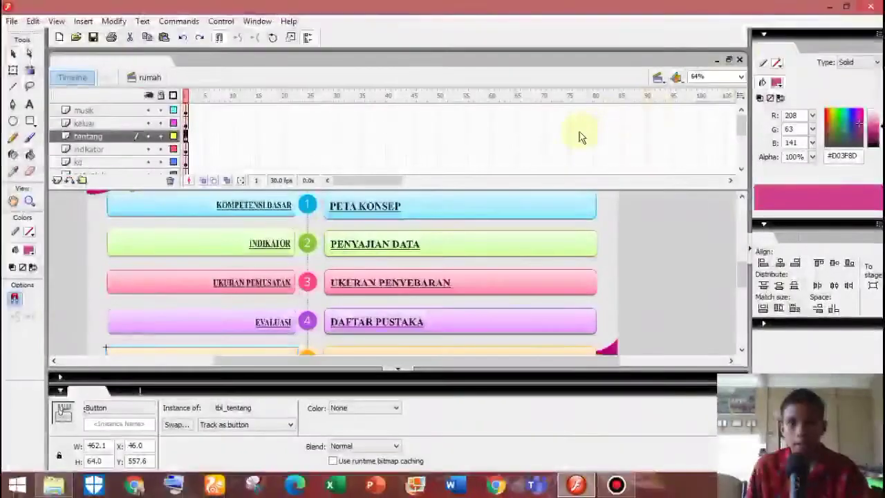
Step: Switch from the rumah scene to the petakonsep scene
scroll(543, 295, up, 4)
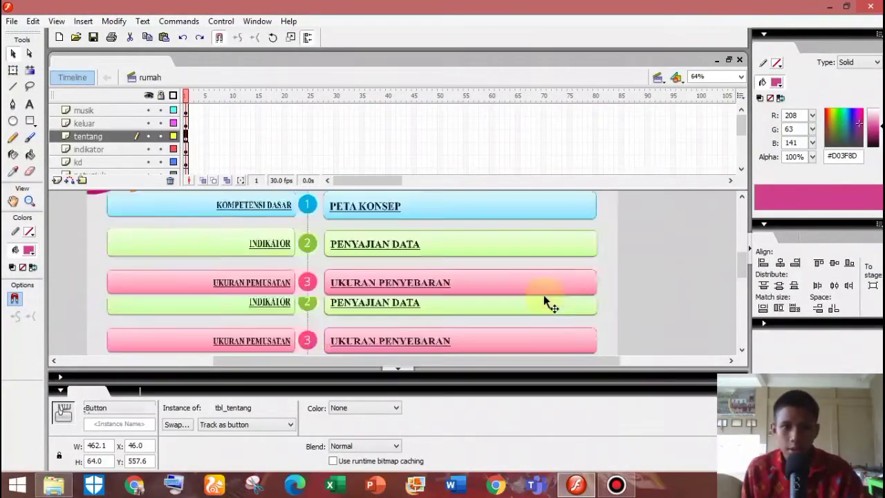
click(657, 76)
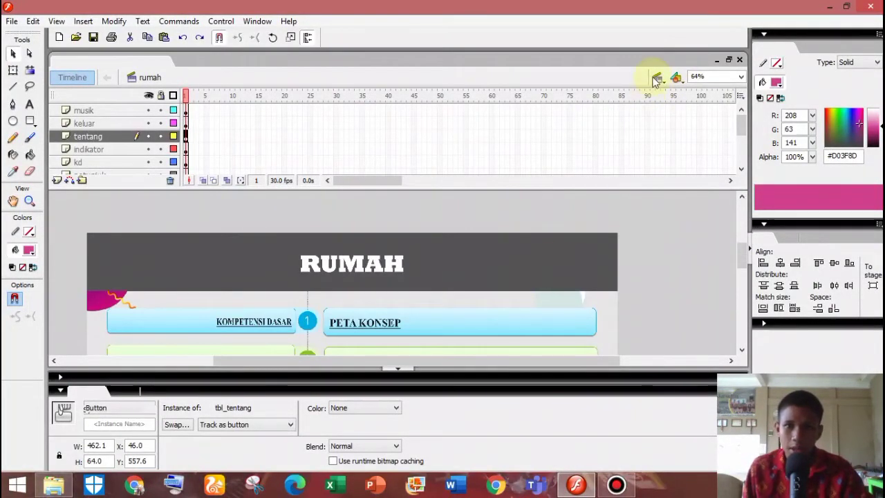
click(685, 124)
click(659, 78)
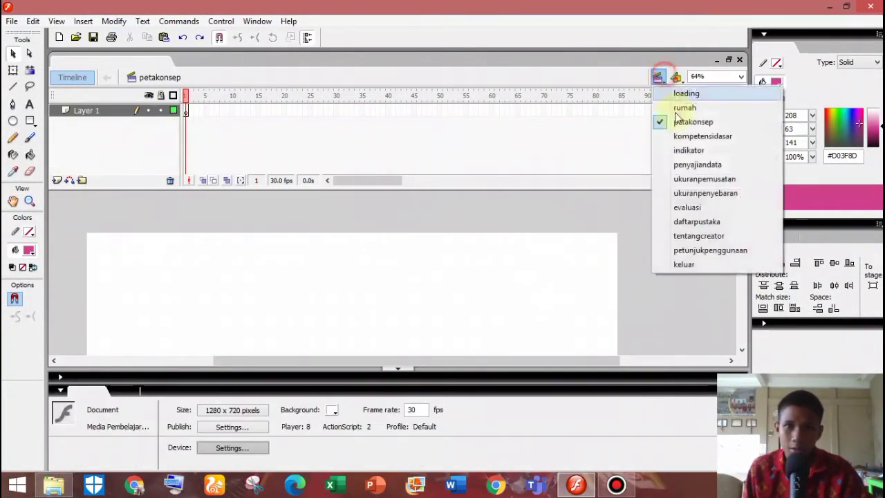
click(698, 134)
click(658, 77)
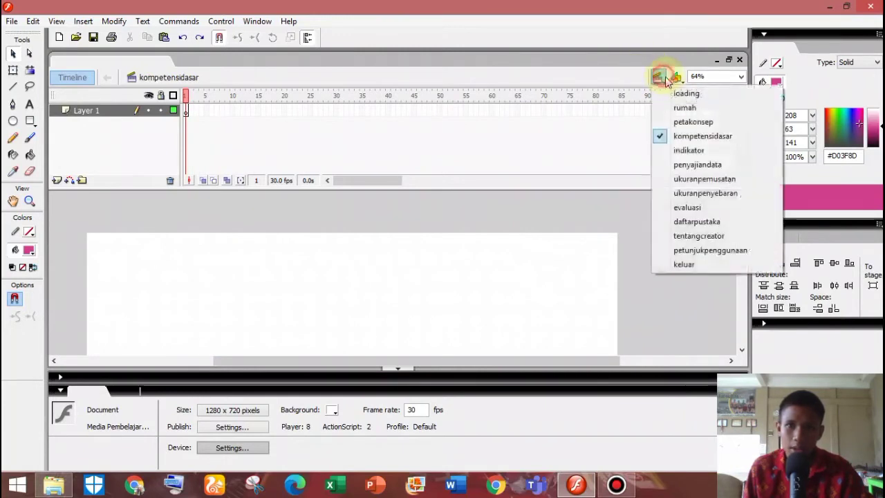
click(694, 122)
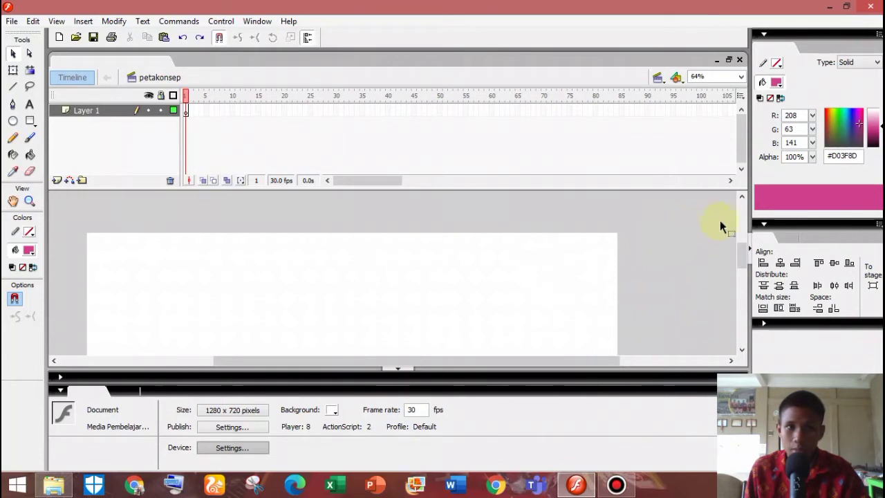
Step: Start an import to the petakonsep stage and browse the Bahan Adobe Flash folder for the slide images
drag(743, 262, 743, 280)
scroll(605, 274, down, 2)
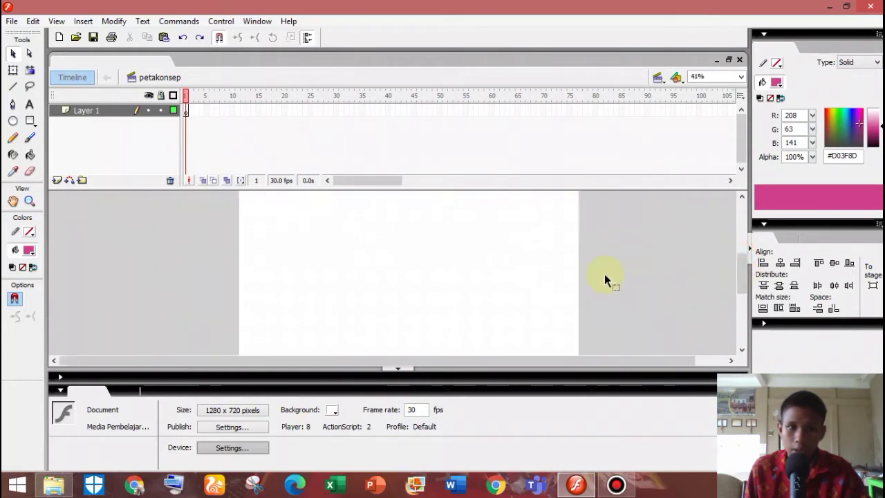
scroll(617, 260, up, 3)
scroll(620, 261, down, 2)
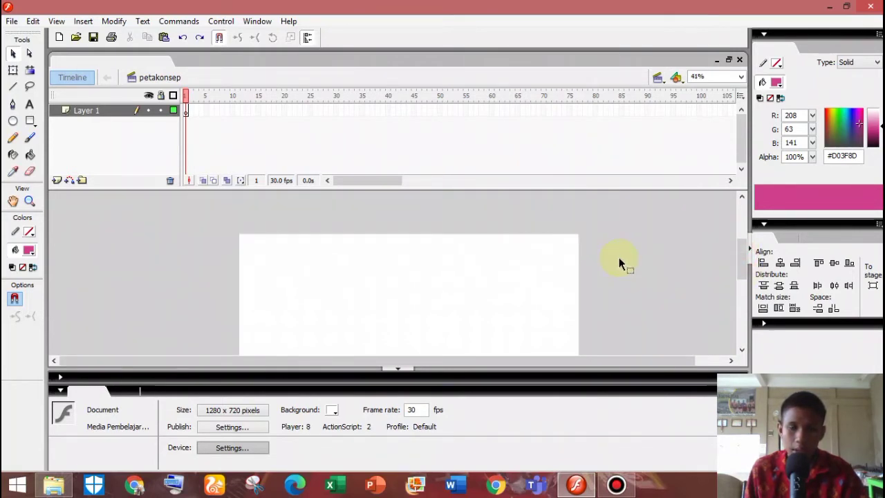
scroll(550, 245, down, 2)
click(12, 20)
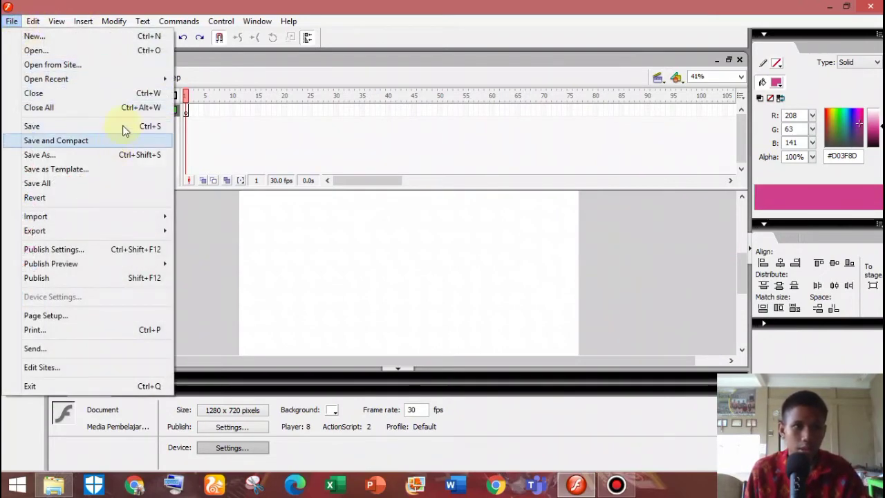
mouse_move(128, 218)
click(259, 219)
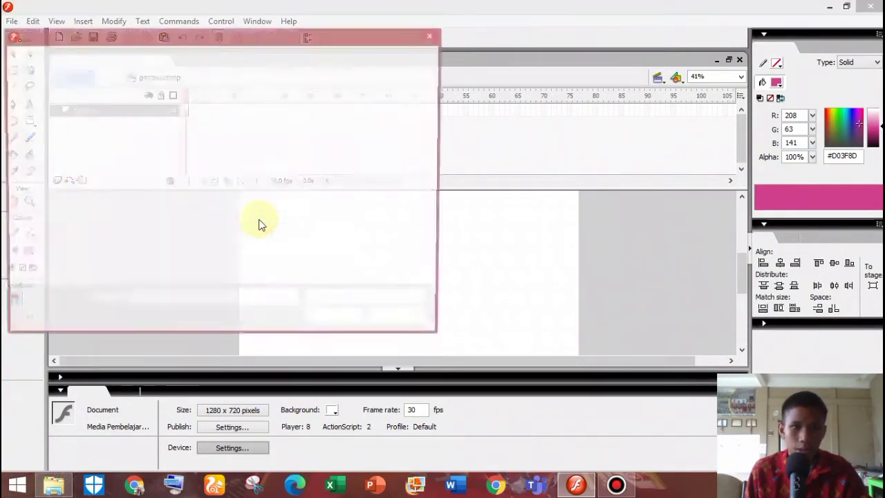
drag(437, 145, 437, 215)
click(65, 57)
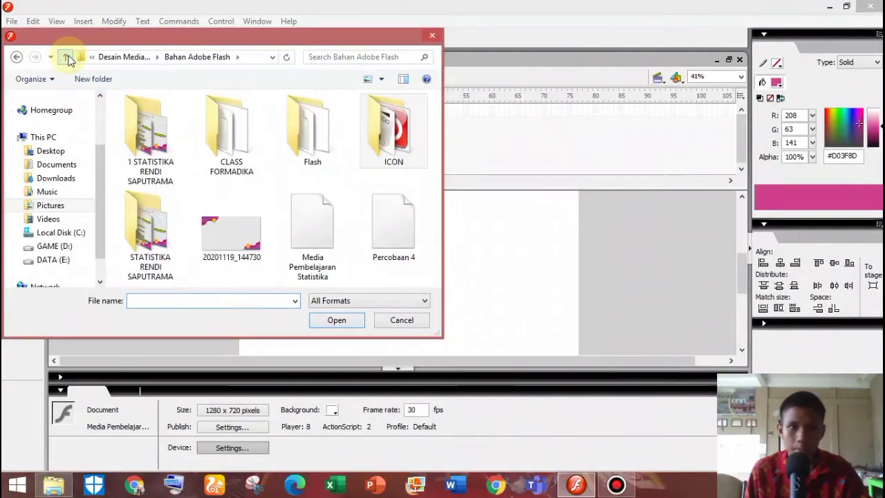
double_click(158, 213)
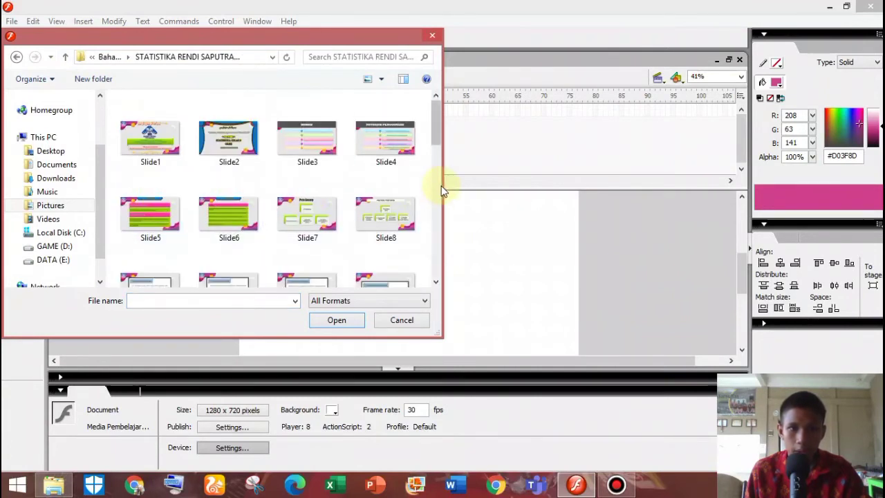
click(18, 58)
Step: Try to import Slide8 from the slide folder beginning with 1 STATISTIKA together with its whole image sequence
double_click(148, 131)
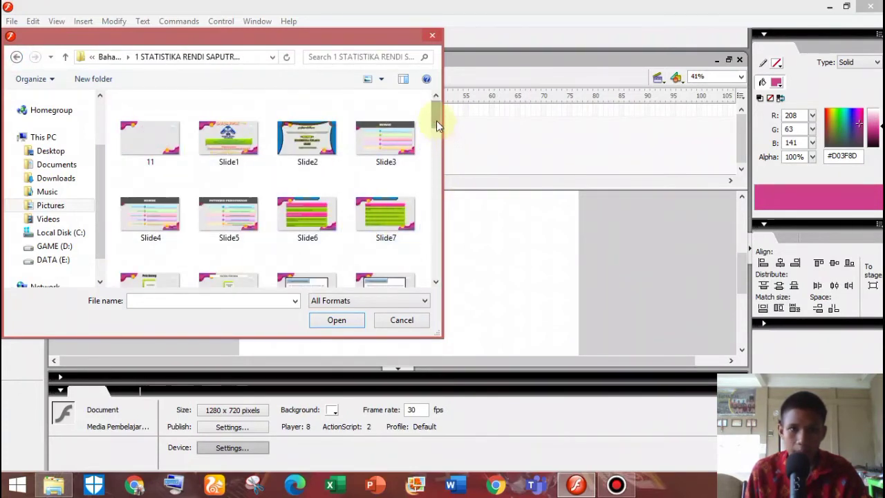
scroll(436, 125, down, 3)
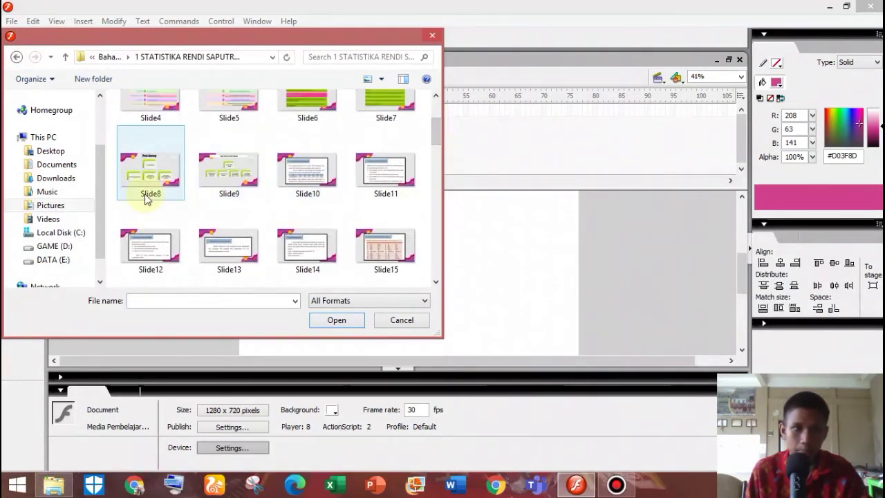
click(146, 196)
click(349, 325)
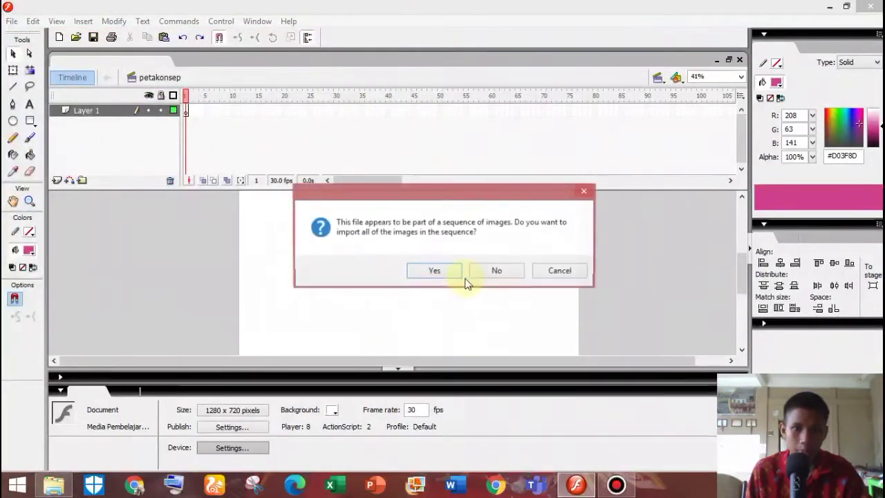
click(435, 272)
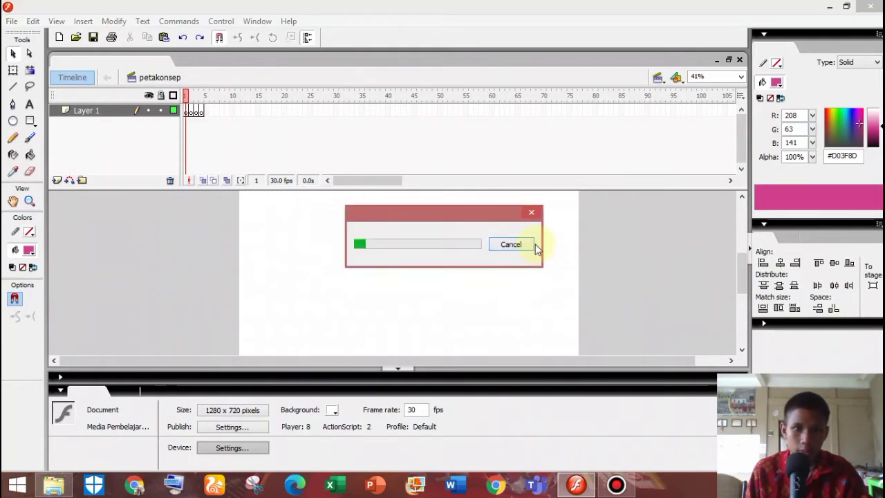
click(534, 244)
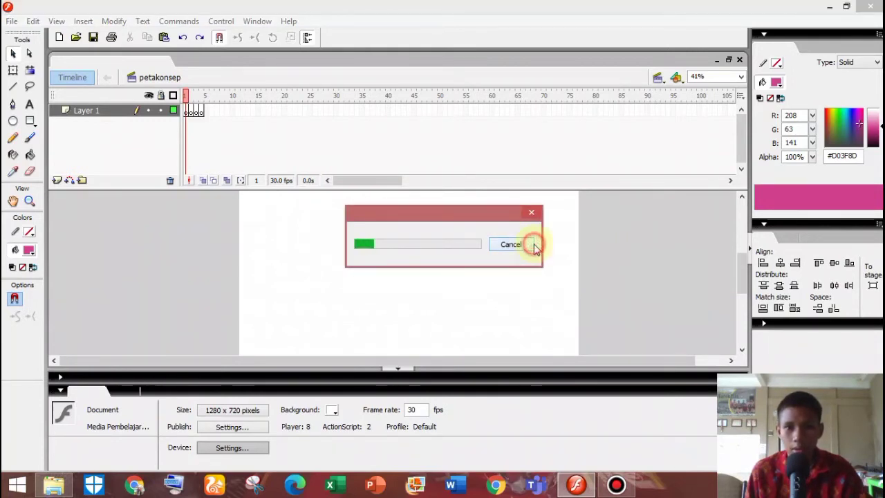
click(446, 269)
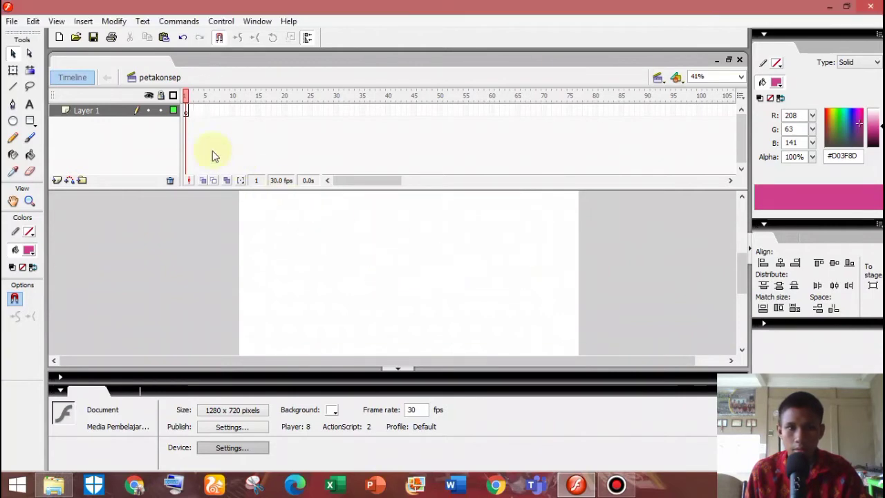
Step: Switch to File Explorer and open the slide folder beginning with 1 STATISTIKA under Pictures, Semester 5, Desain Media Komputer, Bahan Adobe Flash
click(8, 22)
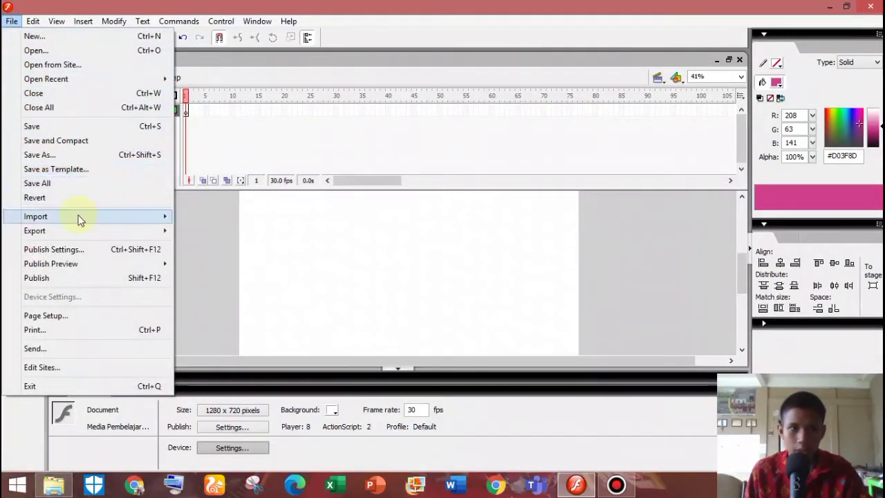
click(53, 484)
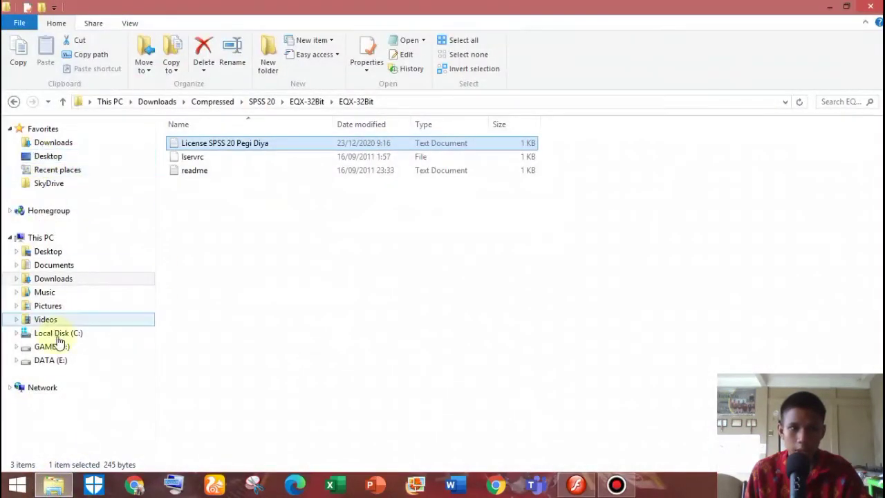
click(69, 306)
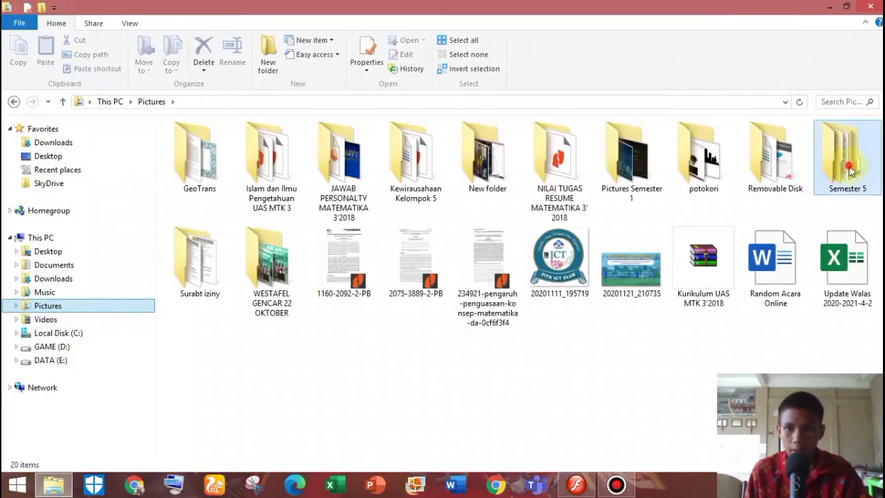
double_click(849, 165)
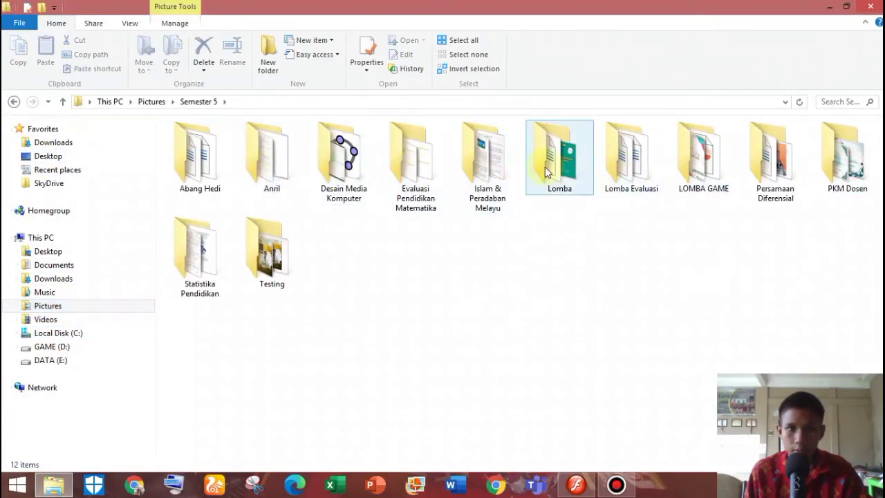
double_click(342, 159)
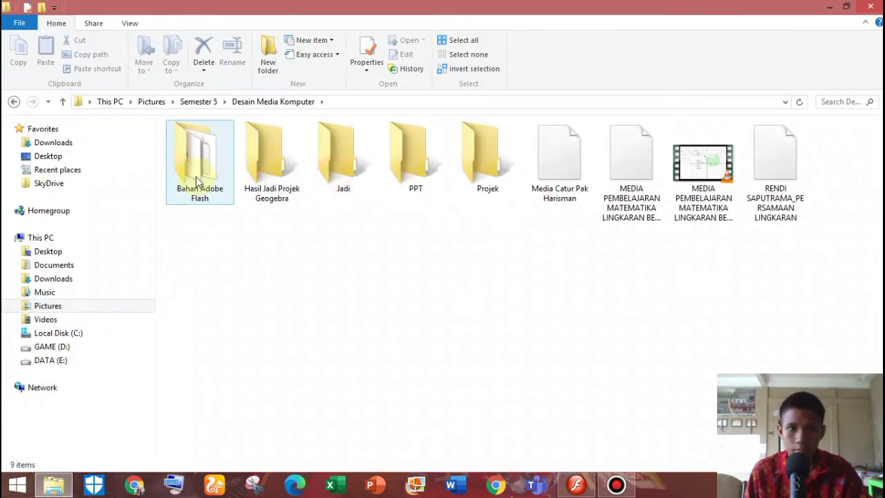
double_click(201, 176)
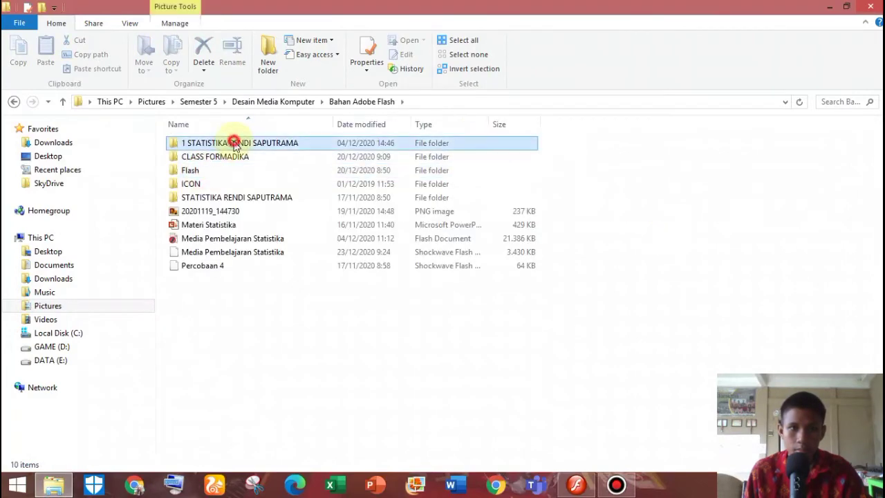
double_click(233, 142)
click(415, 286)
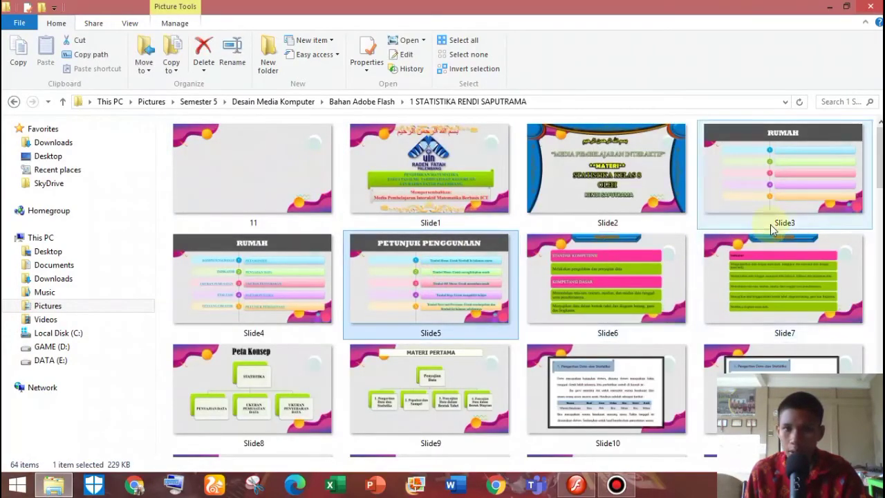
Step: Place the Slide8 image with the Peta Konsep diagram from the folder onto the petakonsep stage in Flash
scroll(235, 314, down, 3)
click(215, 193)
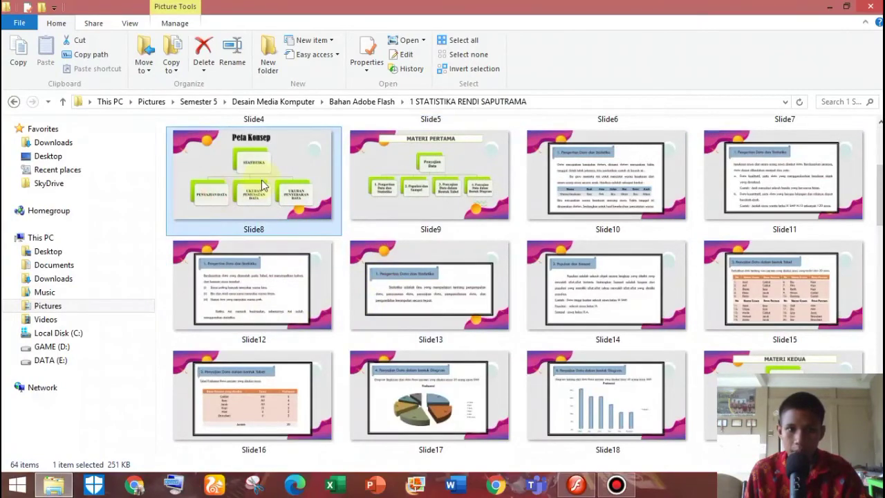
drag(228, 170, 414, 254)
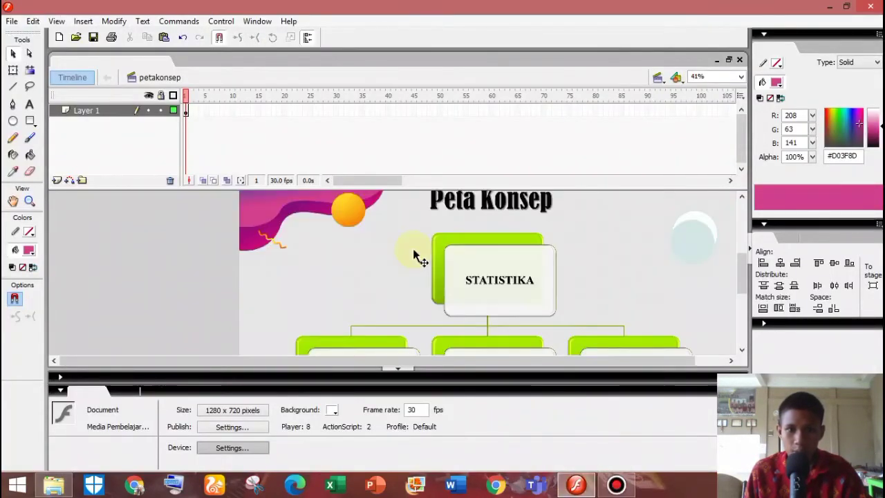
scroll(413, 253, down, 2)
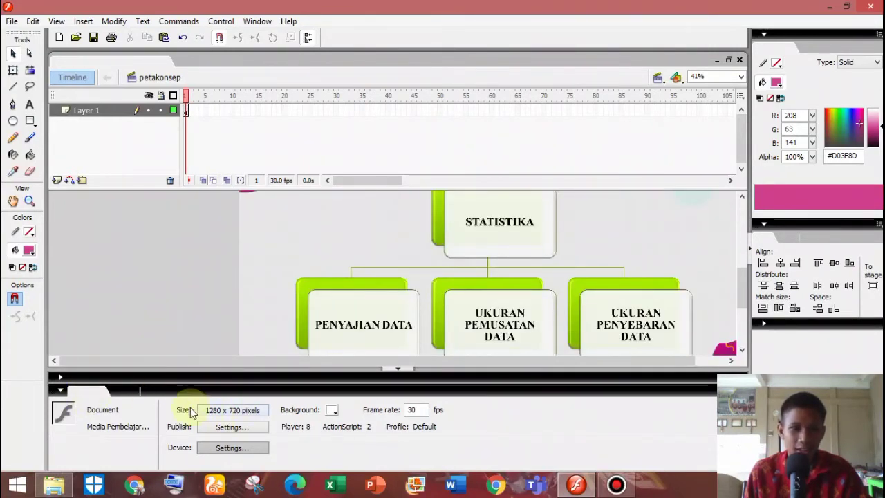
Step: Set the Slide8 bitmap's width to 1280 and height to 720, deselect it and check its fit on the stage
click(361, 298)
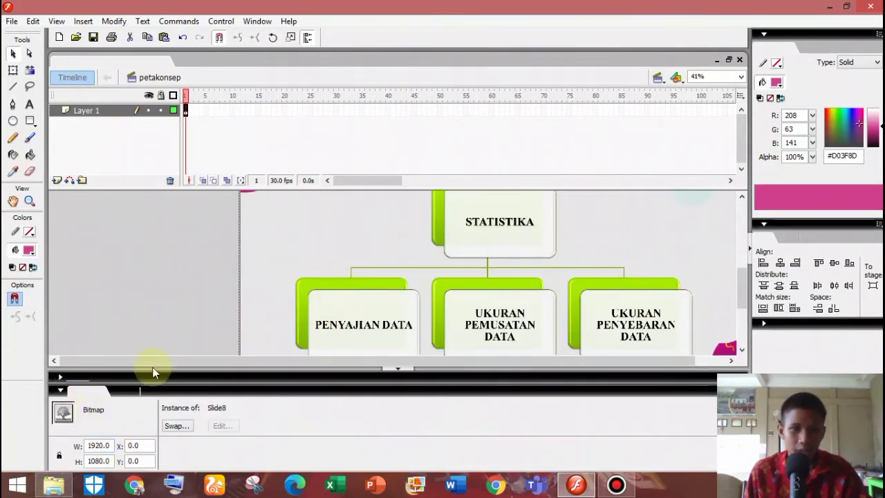
click(158, 258)
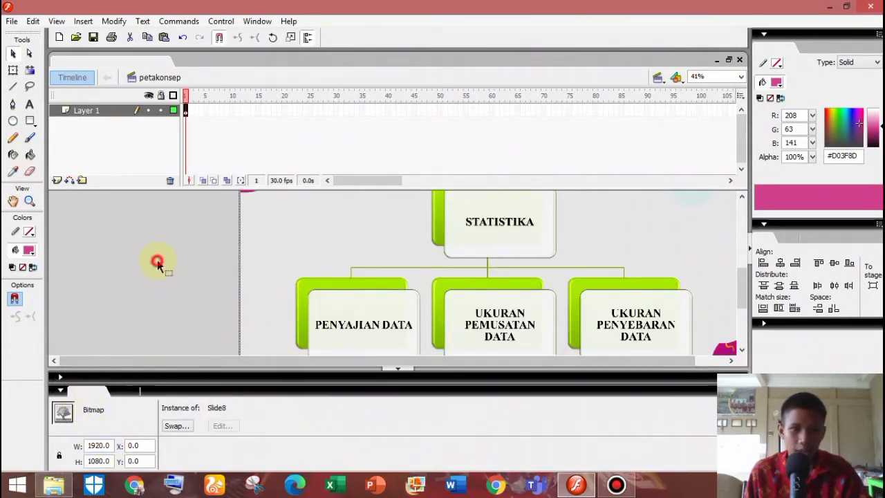
click(302, 305)
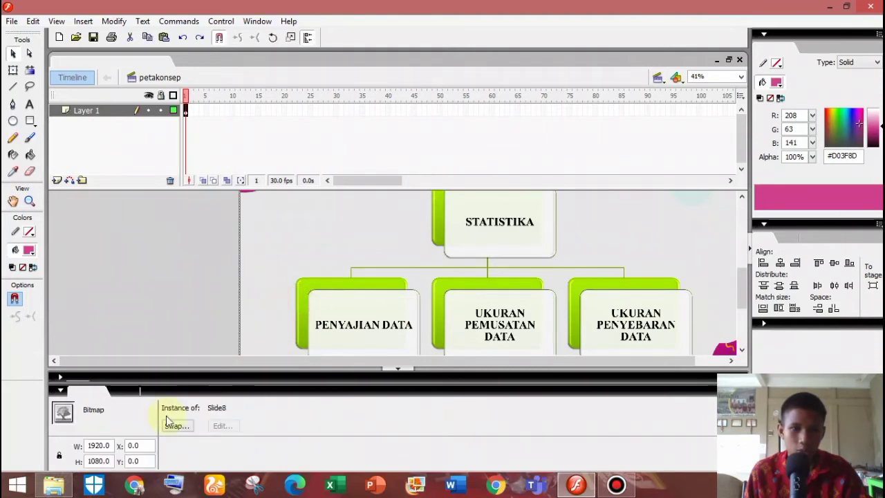
click(113, 445)
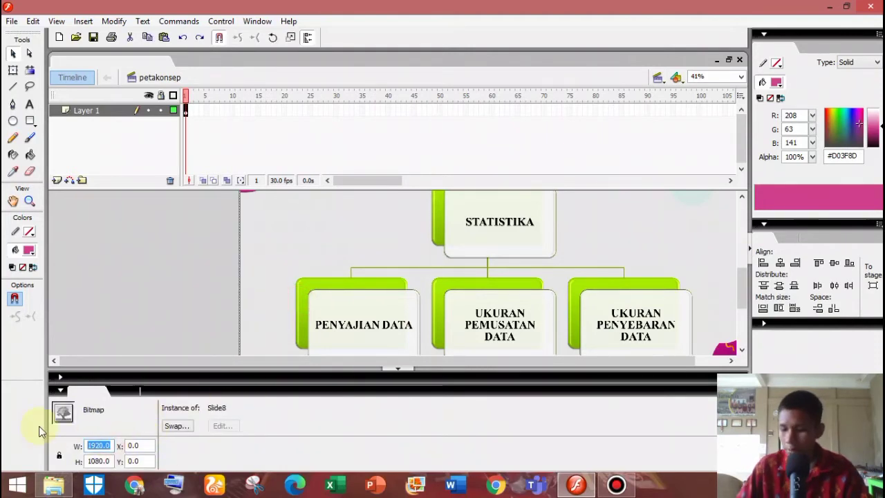
text(12)
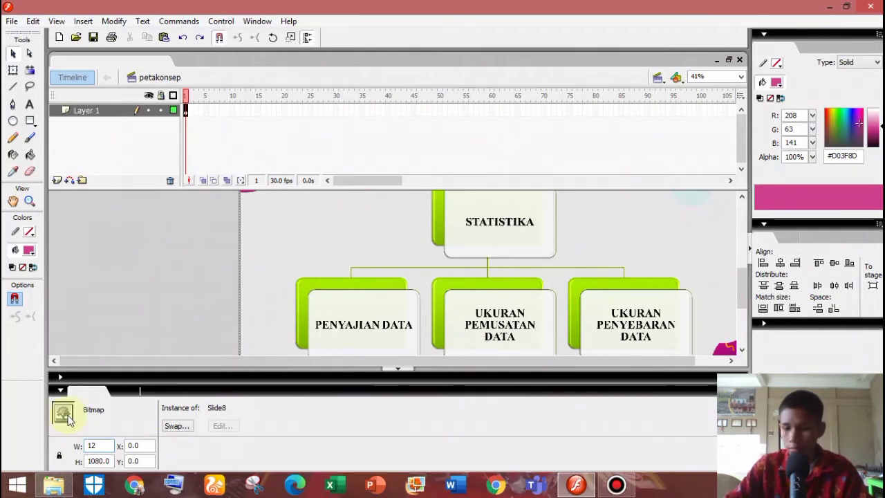
click(108, 460)
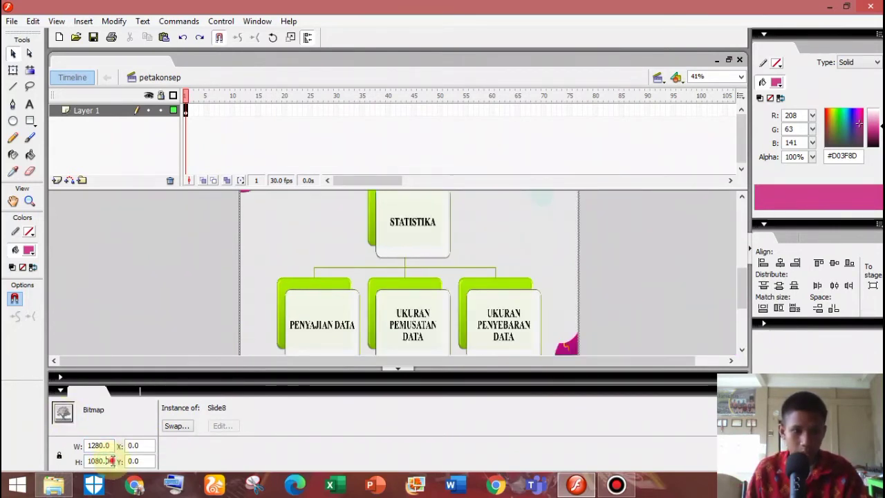
click(111, 461)
text(720)
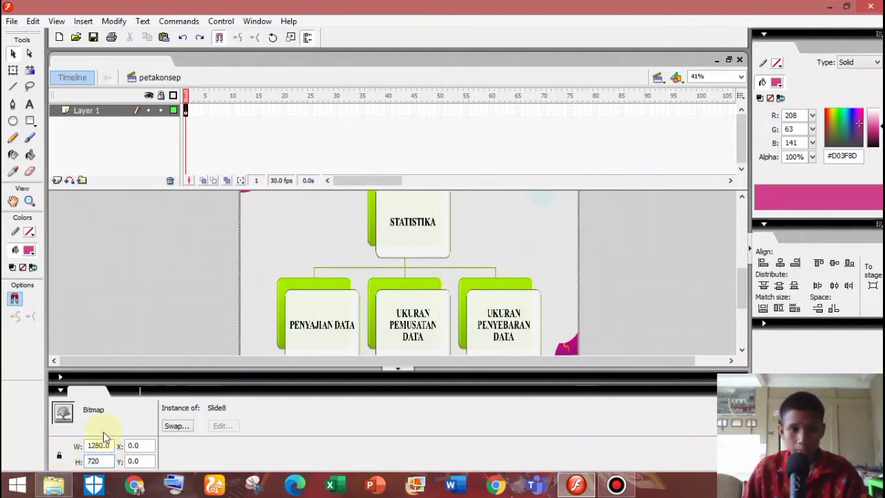
click(139, 261)
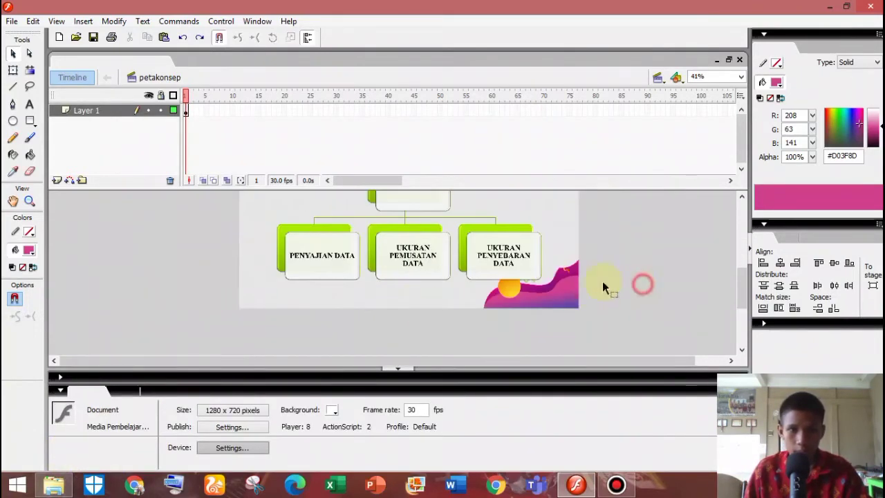
scroll(553, 282, up, 4)
scroll(408, 155, down, 2)
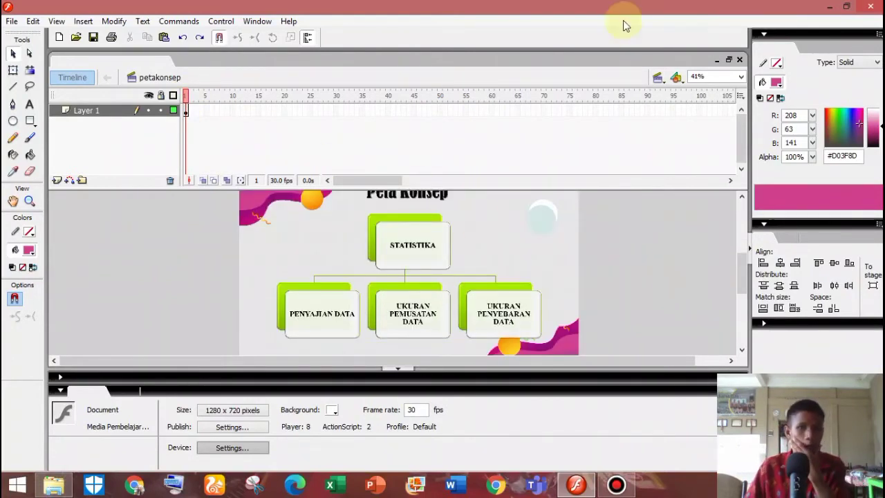
Step: Open the kompetensidasar scene and switch to File Explorer to select the Slide6 image in the slide folder
click(662, 78)
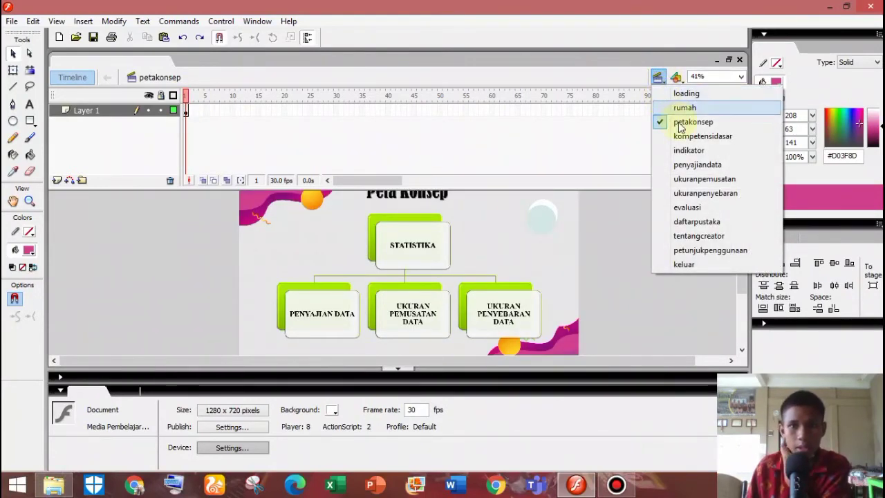
click(698, 136)
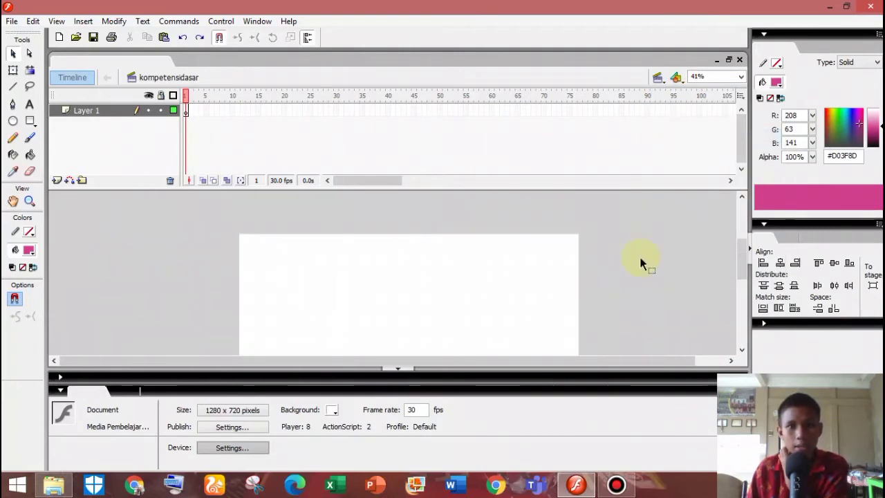
click(54, 486)
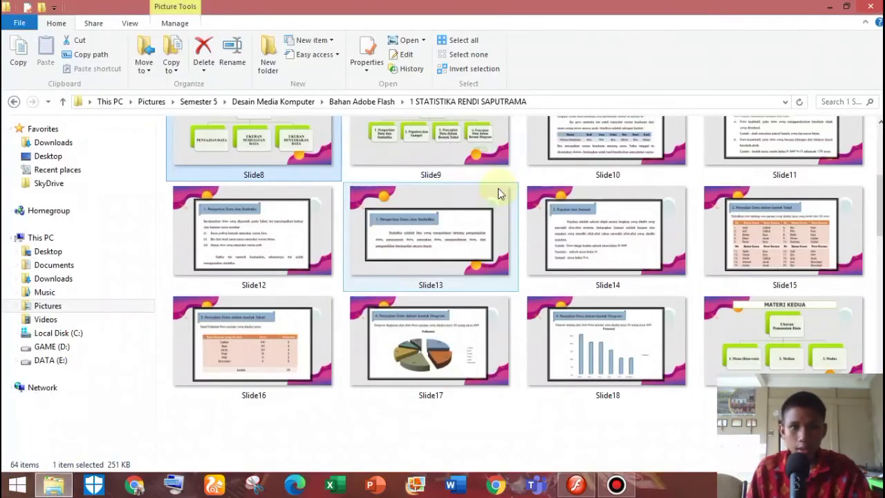
click(475, 259)
scroll(476, 259, up, 3)
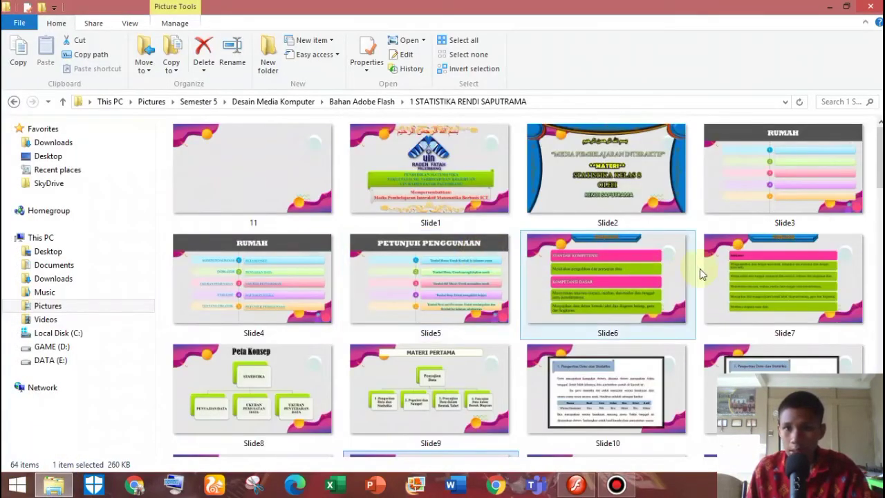
click(716, 277)
click(657, 278)
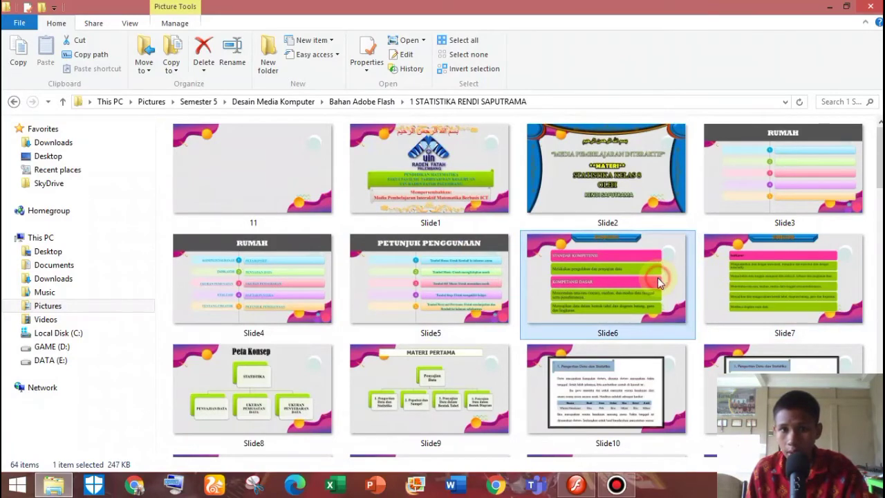
Step: Preview the Slide6 and Slide7 images, close the viewer and place Slide6 onto the kompetensidasar stage in Flash
double_click(610, 269)
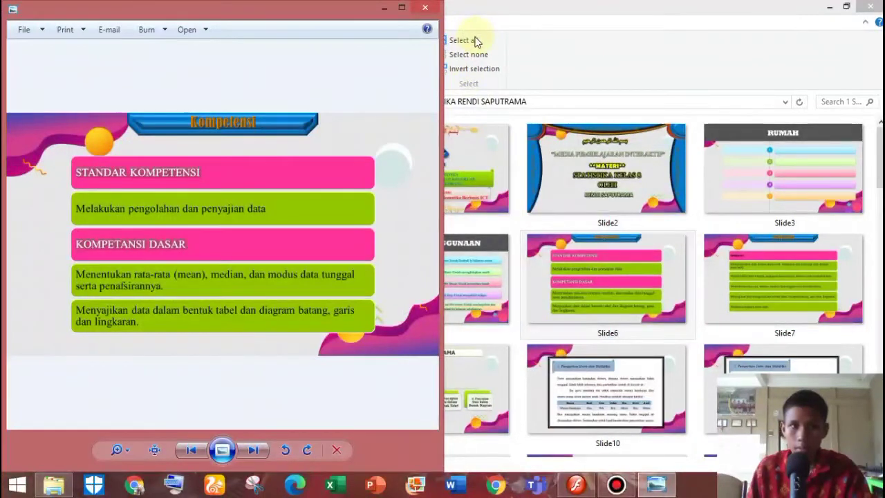
key(Right)
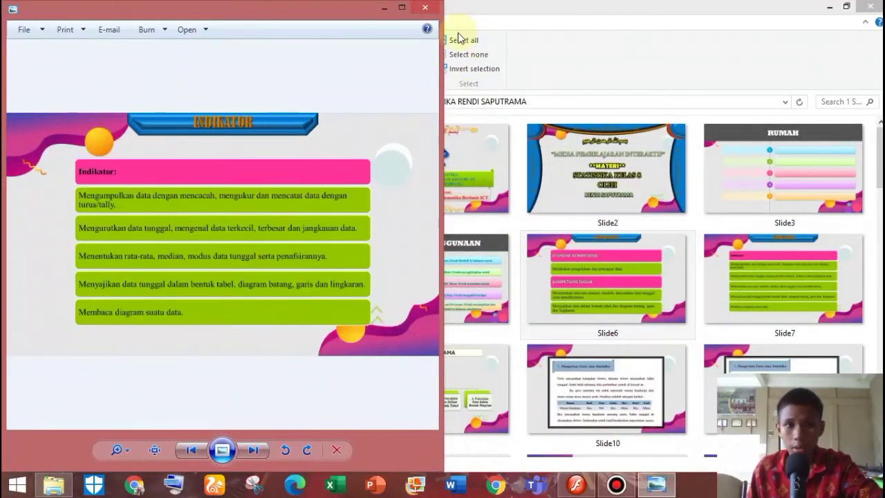
click(424, 7)
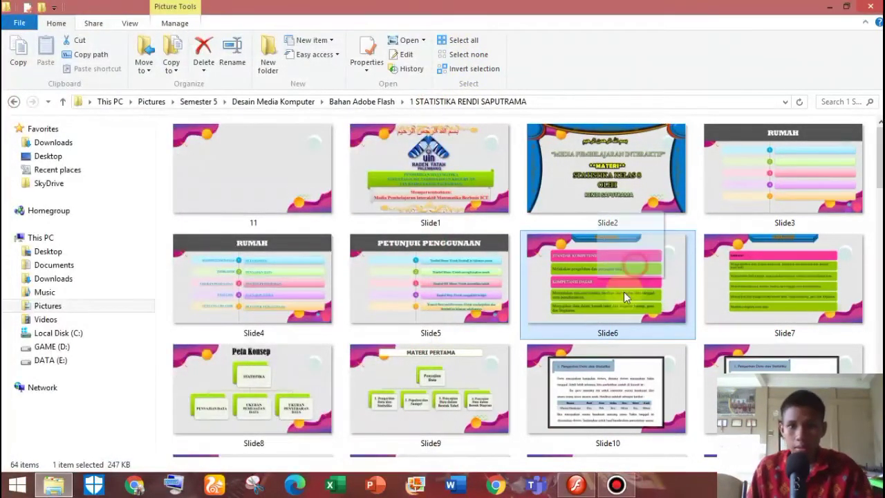
click(576, 485)
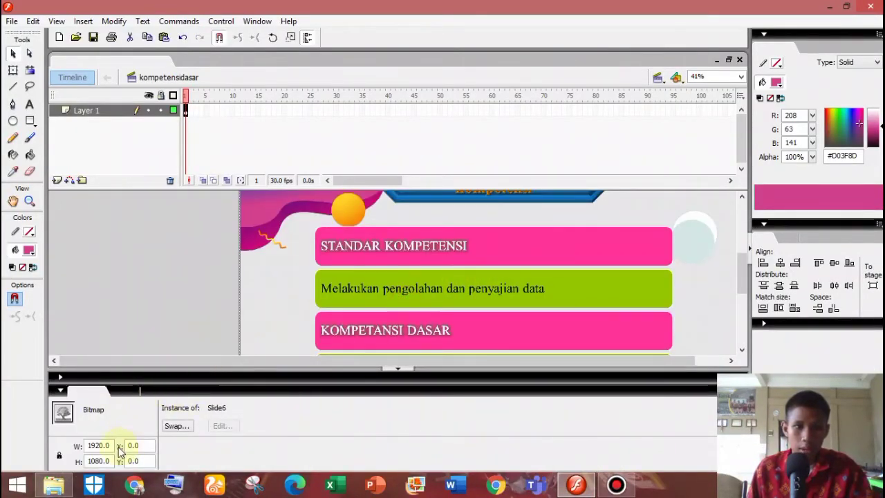
Step: Set the Slide6 bitmap's width to 1280 and height to 720, deselect it and check its fit on the stage
click(97, 445)
text(128)
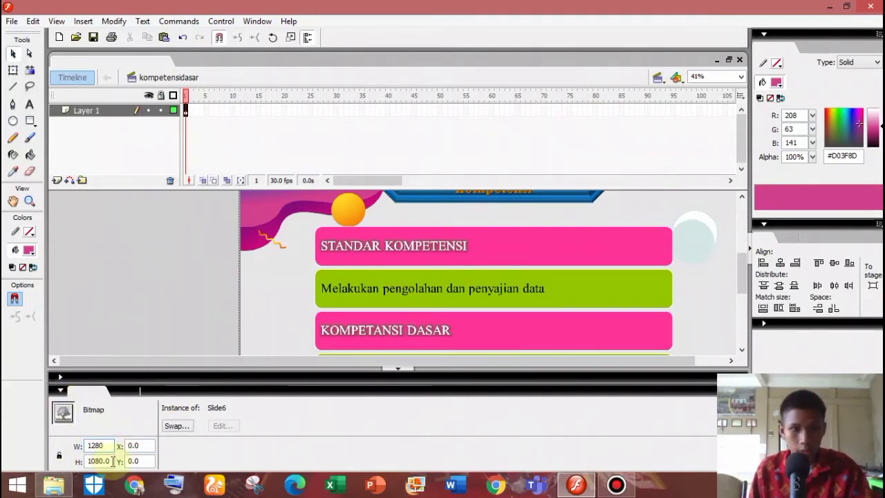
key(Tab)
text(720)
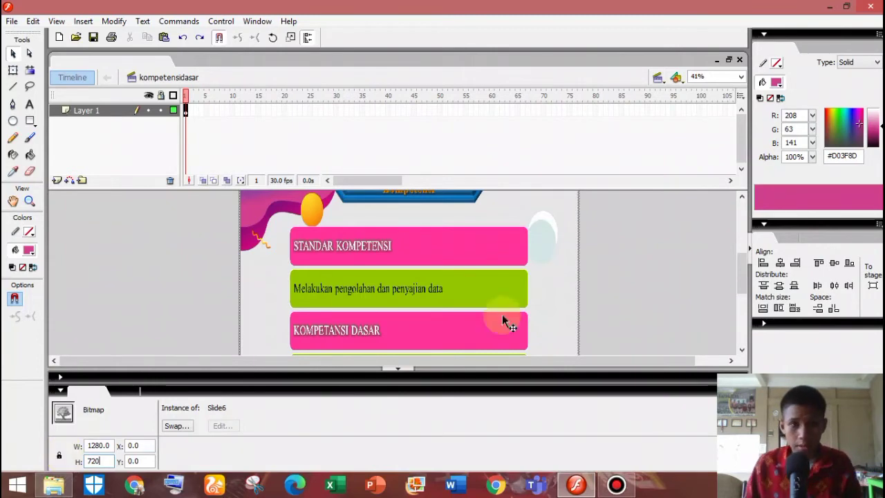
click(625, 268)
scroll(625, 268, down, 3)
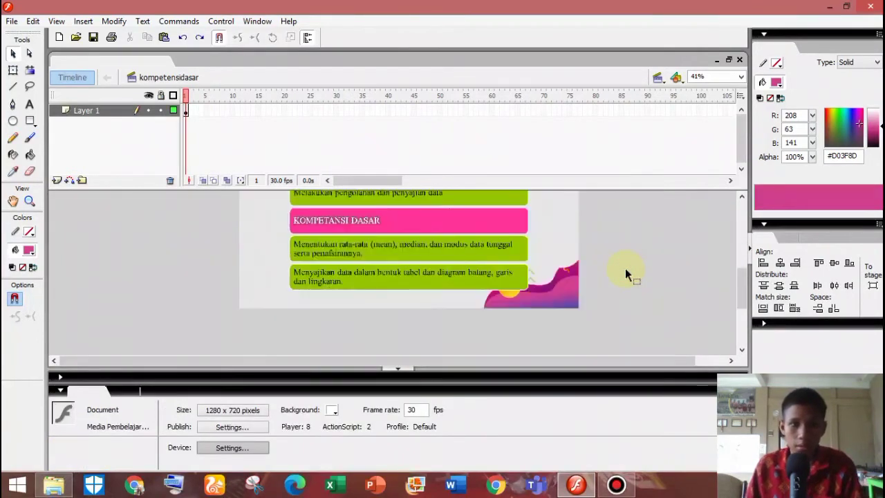
Step: Open the indikator scene and place the Slide7 image from the File Explorer slide folder onto its stage in Flash
click(658, 79)
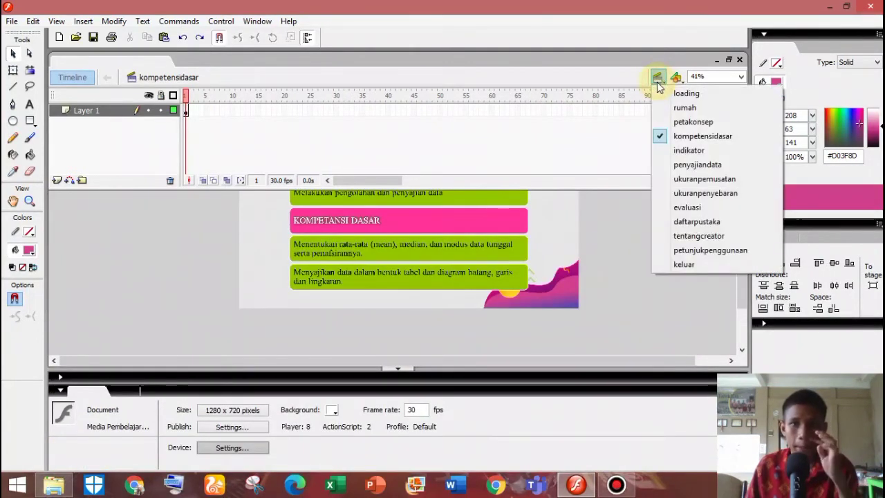
click(681, 148)
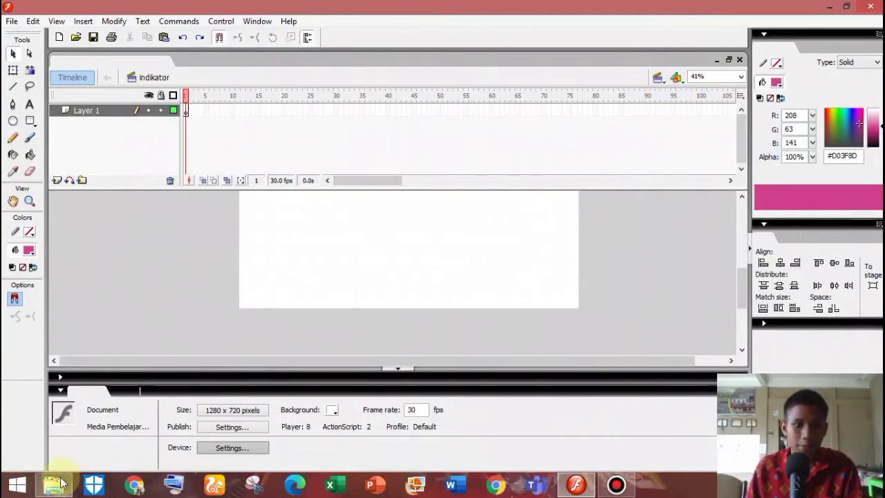
click(61, 483)
click(767, 272)
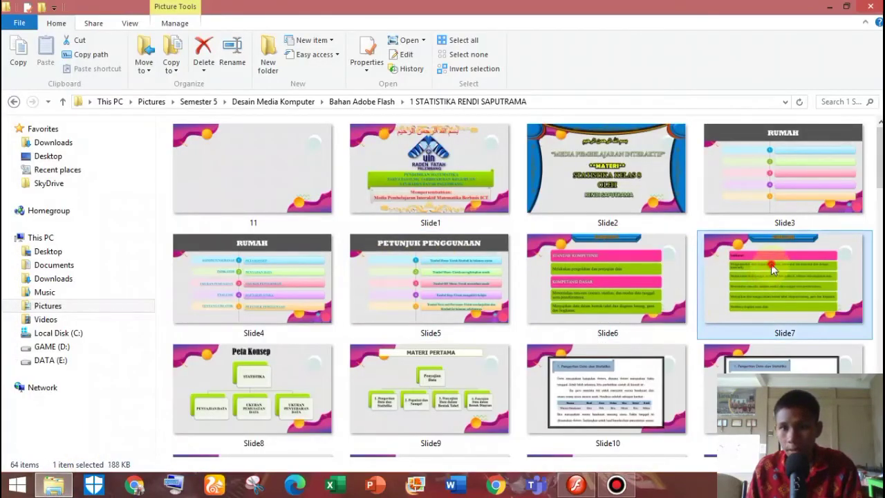
drag(770, 264, 474, 275)
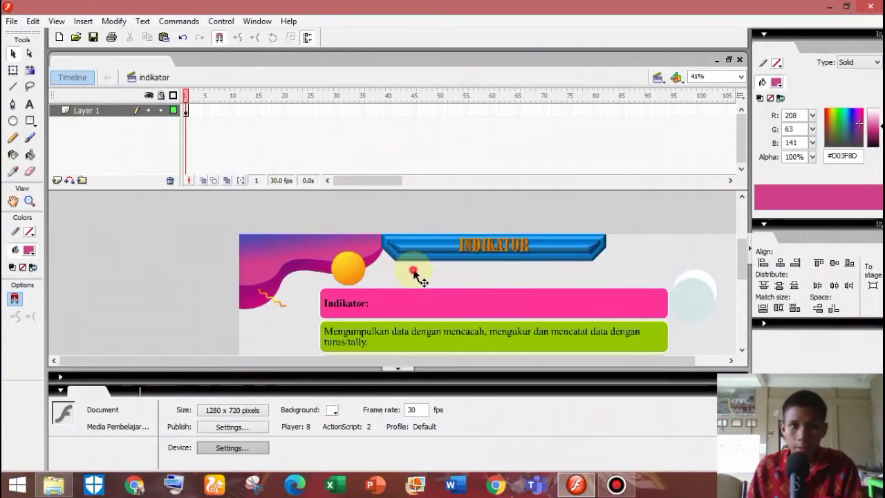
Step: Set the Slide7 bitmap's width to 1280 and height to 720, deselect it and check its fit on the stage
double_click(104, 446)
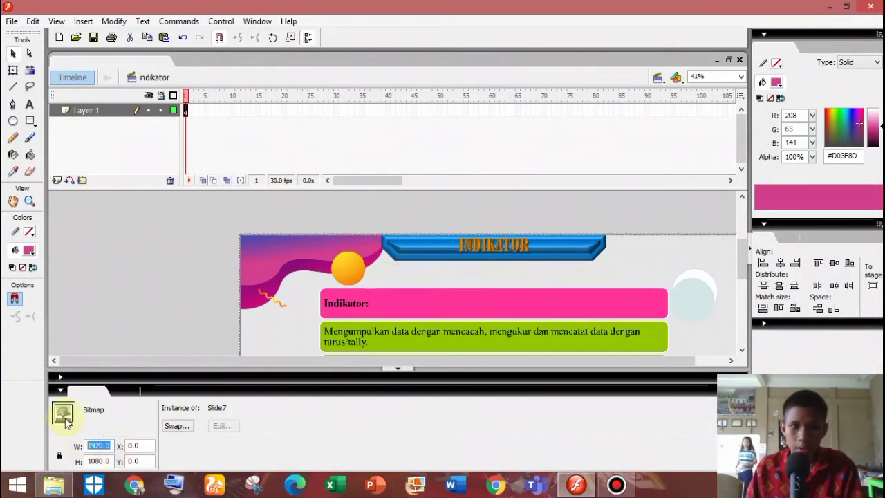
text(1280)
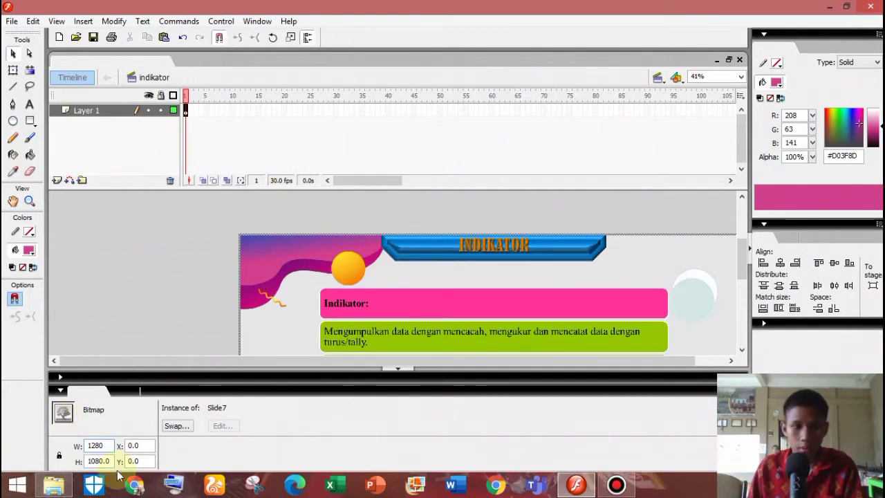
key(Tab)
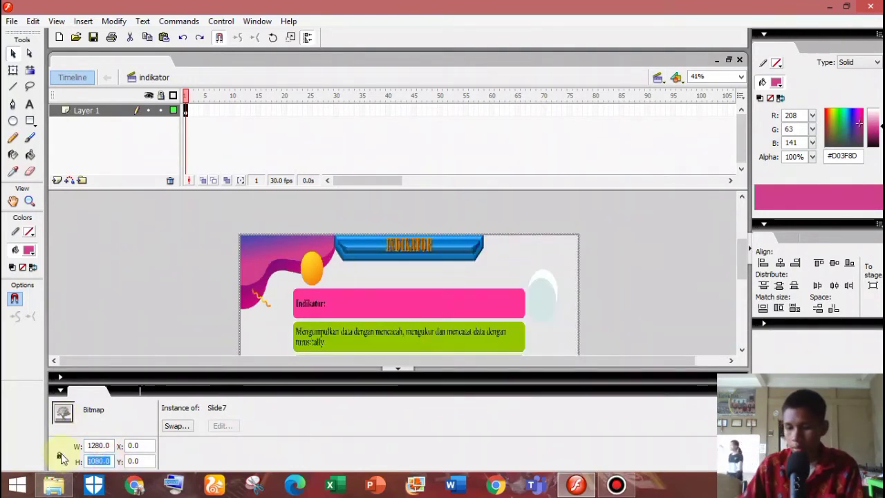
text(720)
key(Return)
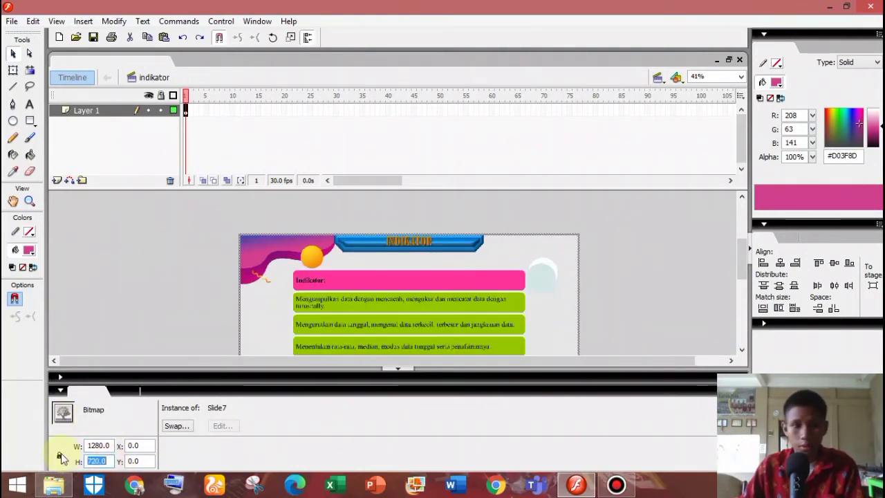
click(111, 310)
scroll(553, 301, down, 4)
scroll(615, 271, up, 2)
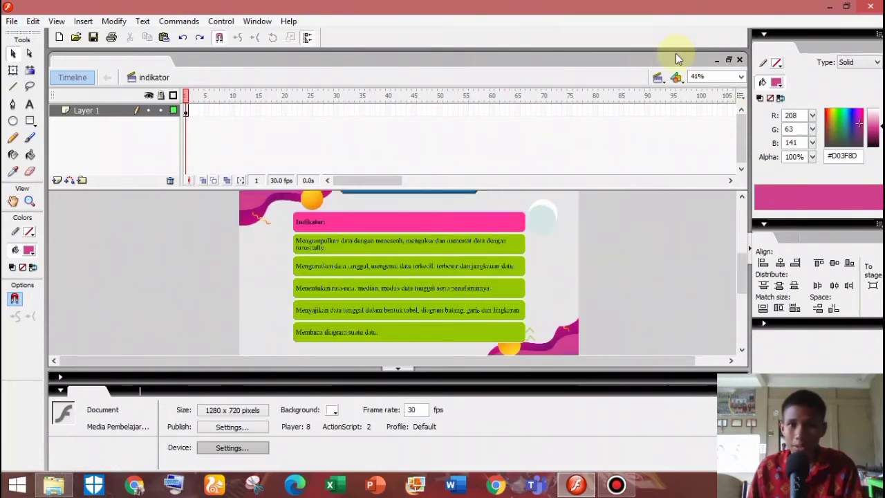
Step: Open the penyajiandata scene, preview Slide9 from the File Explorer slide folder and place it onto the Flash stage
click(662, 81)
click(692, 164)
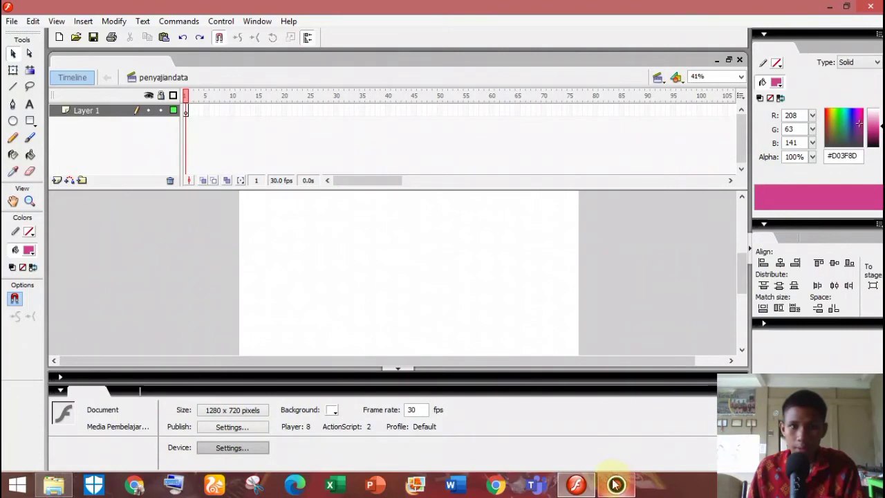
click(576, 483)
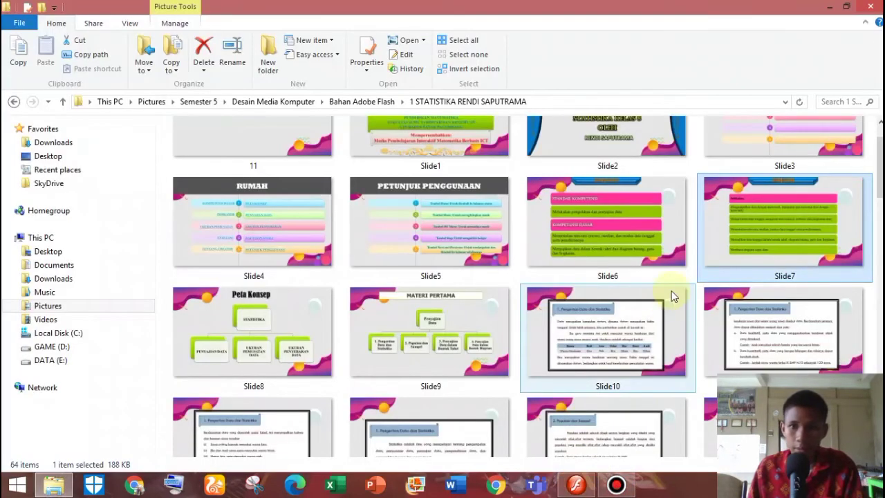
click(441, 326)
double_click(441, 327)
click(431, 7)
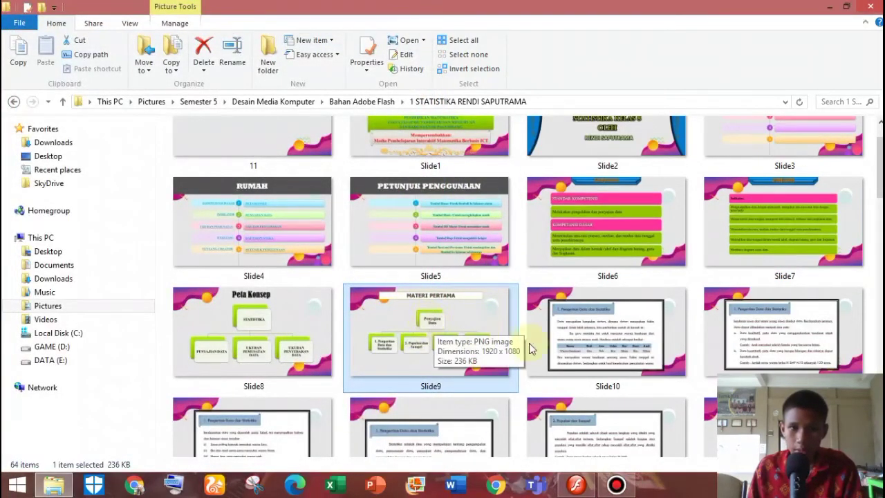
drag(422, 331, 452, 274)
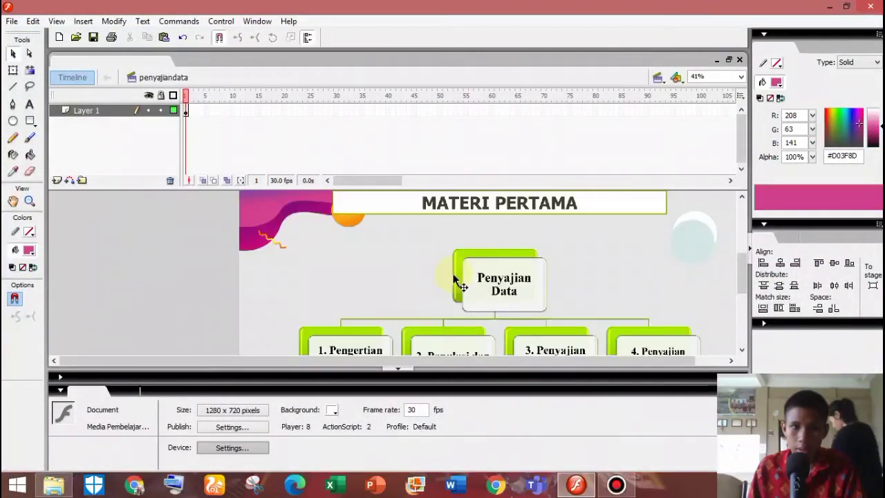
Step: Set the Slide9 bitmap's width to 1280 and height to 720, deselect it and check its fit on the stage
scroll(470, 276, down, 5)
scroll(504, 262, up, 3)
click(500, 258)
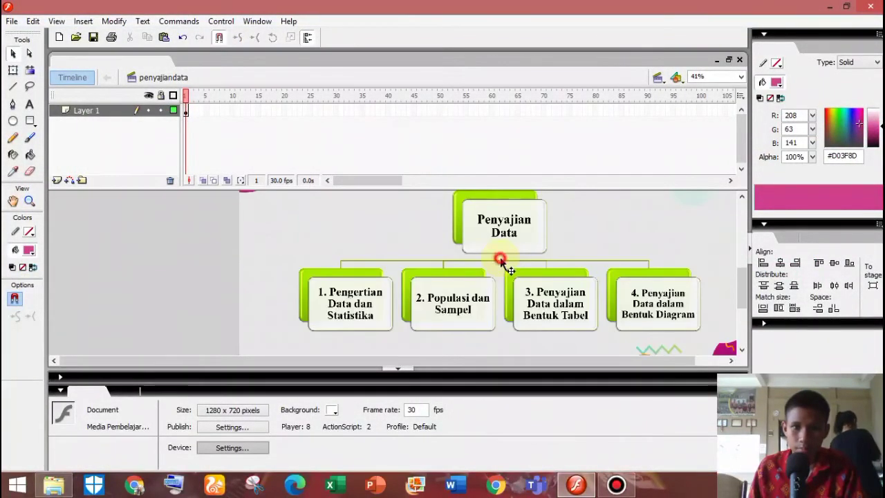
right_click(468, 247)
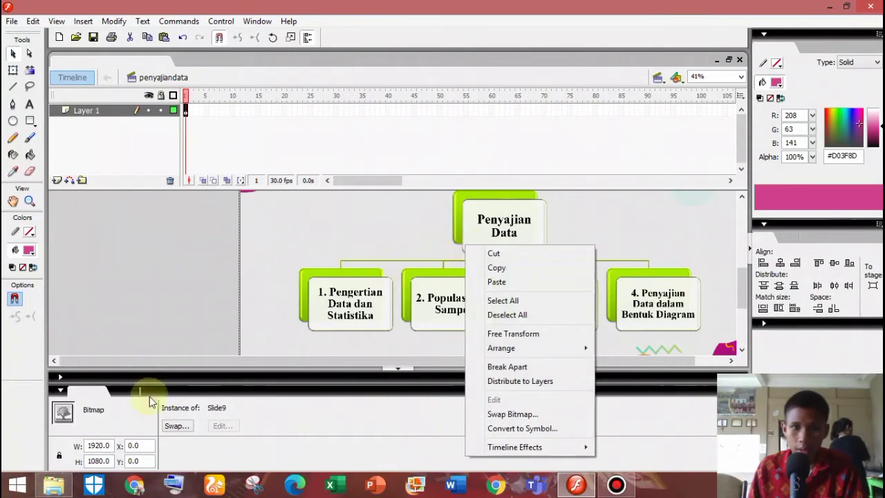
click(164, 332)
click(292, 305)
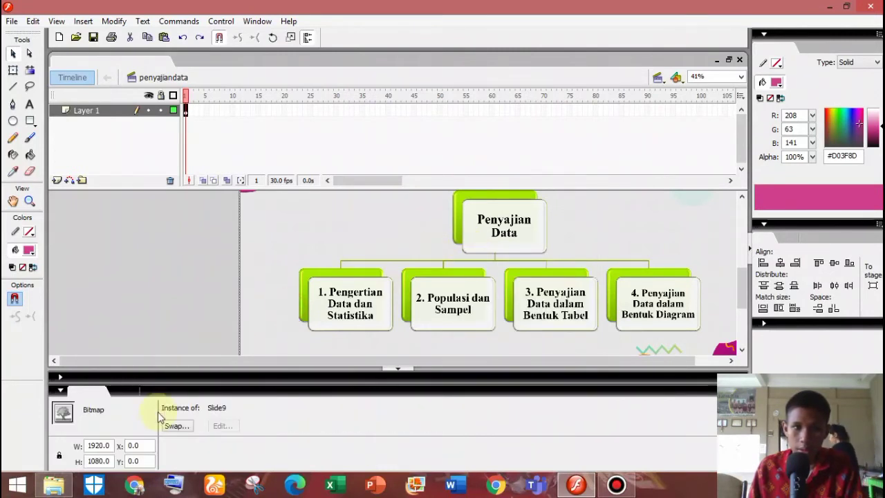
click(111, 446)
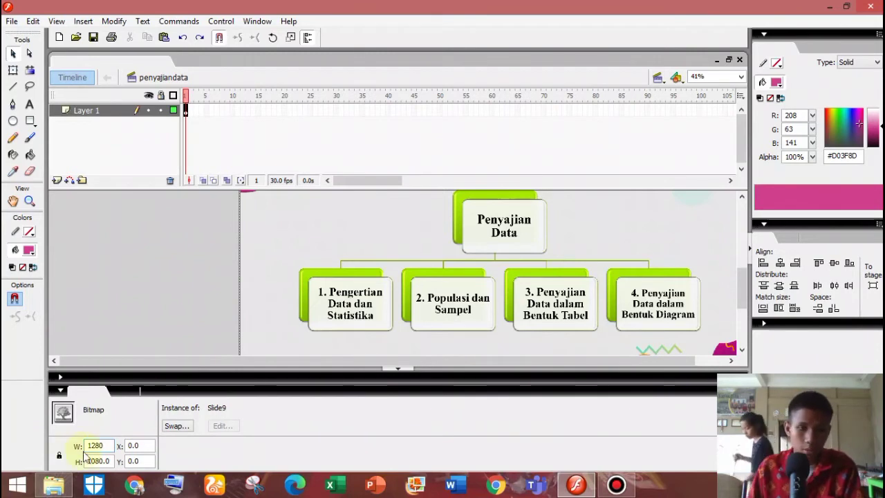
click(111, 462)
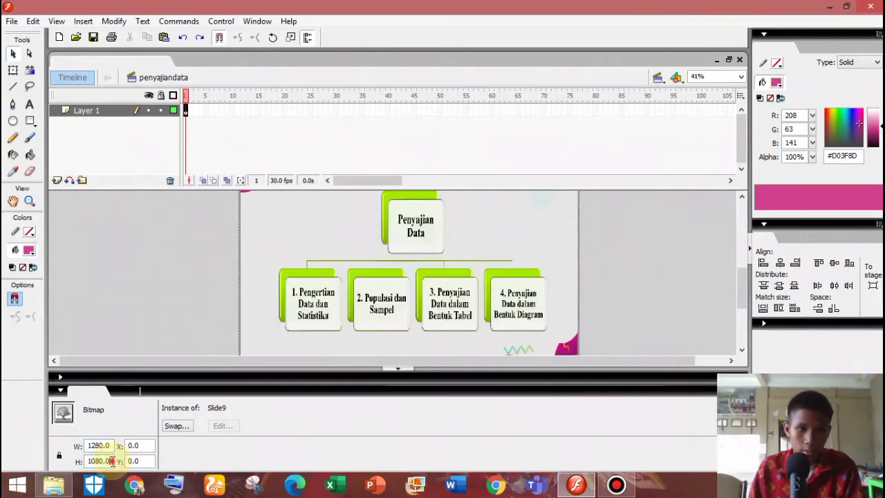
drag(111, 461, 71, 461)
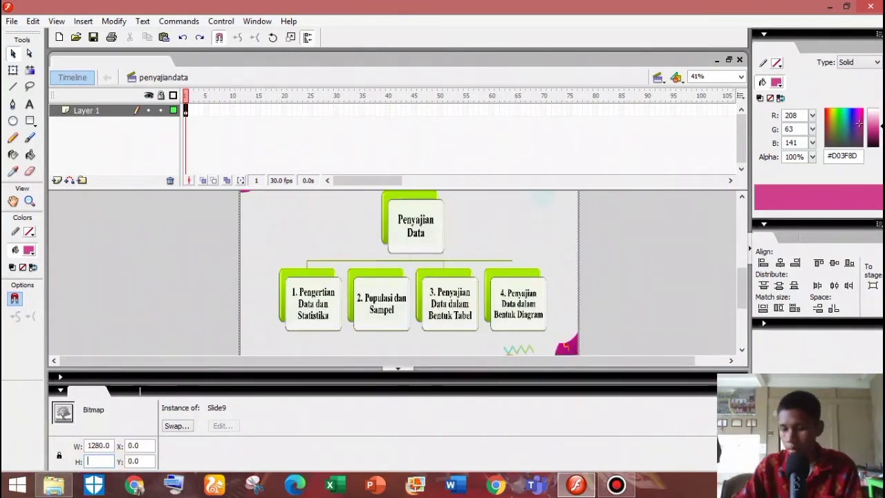
click(132, 290)
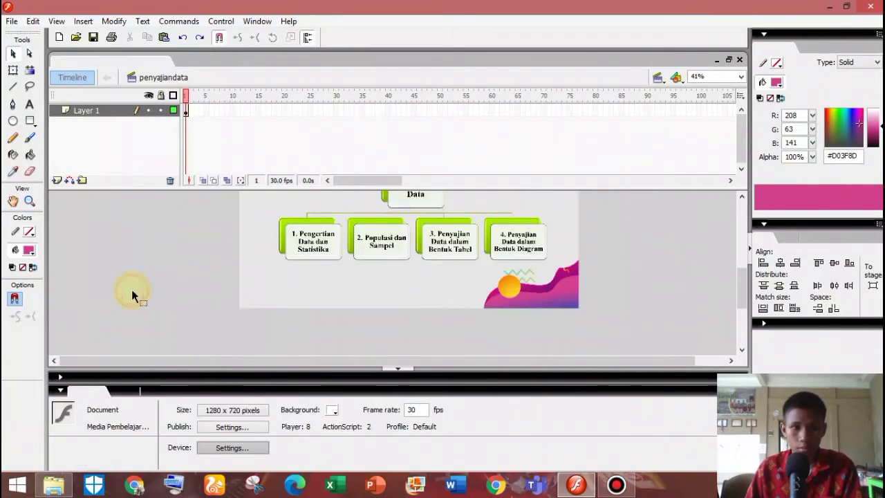
scroll(590, 234, up, 3)
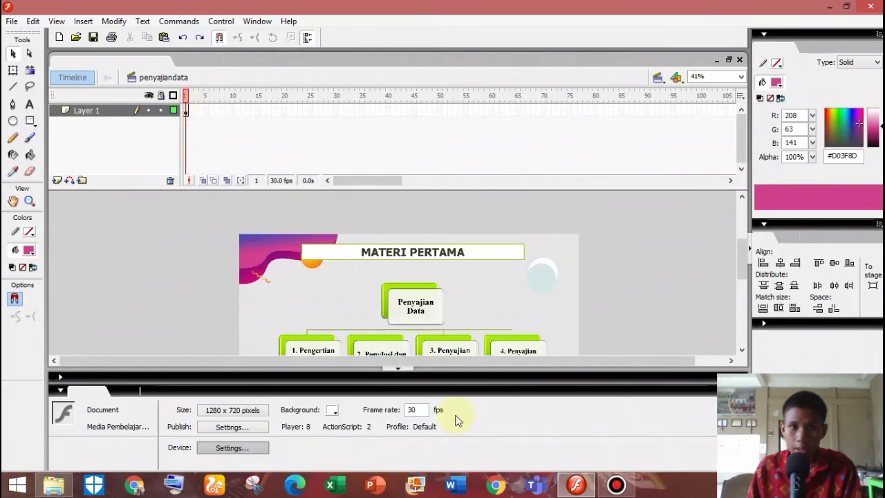
Step: Switch to the slide folder in File Explorer and preview the Slide10 image about Pengertian Data dan Statistika
click(576, 484)
click(577, 366)
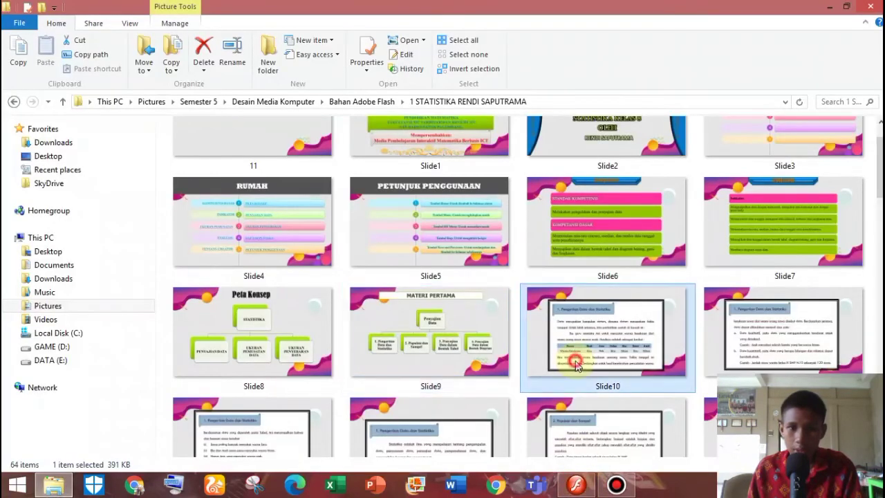
double_click(580, 361)
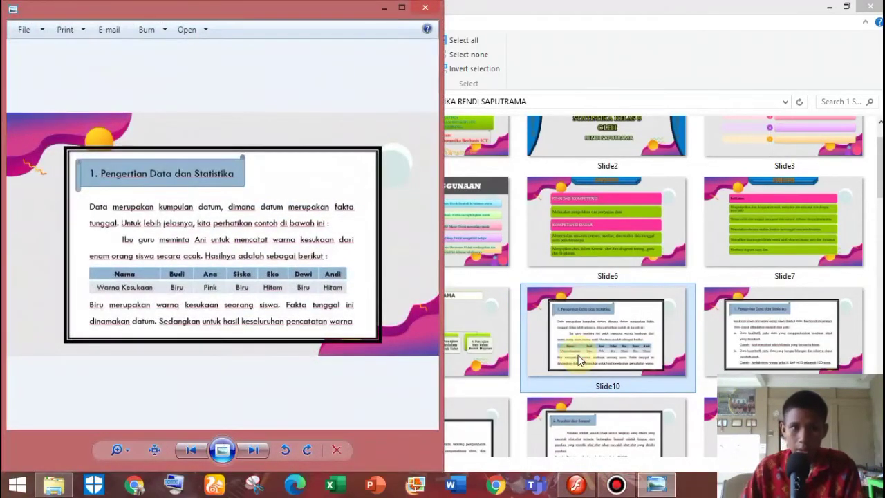
Step: Look through the slide images following Slide10 up to the Penyajian Data dalam bentuk Diagram bar chart and close the preview
key(Right)
key(Right)
key(Right)
key(Right)
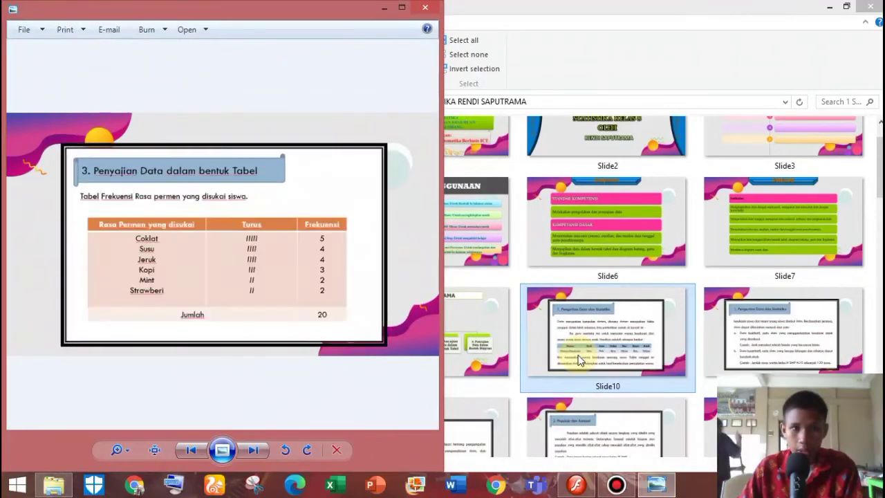
key(Right)
key(Right)
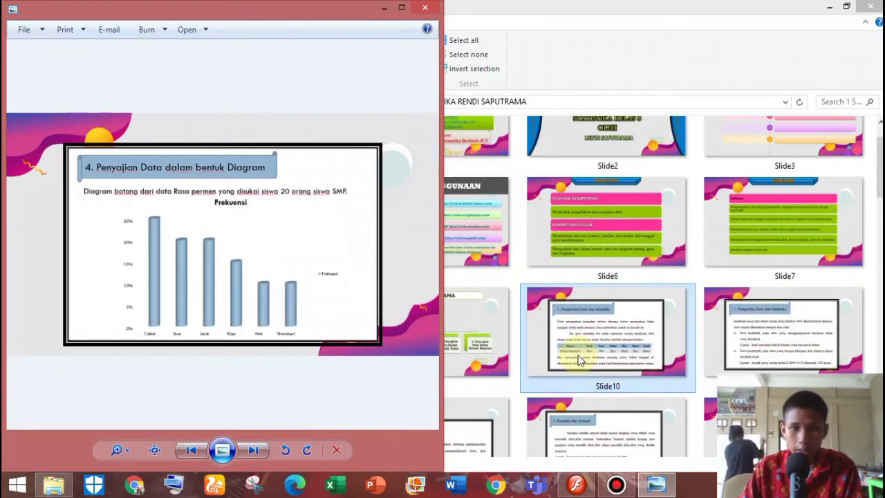
click(425, 8)
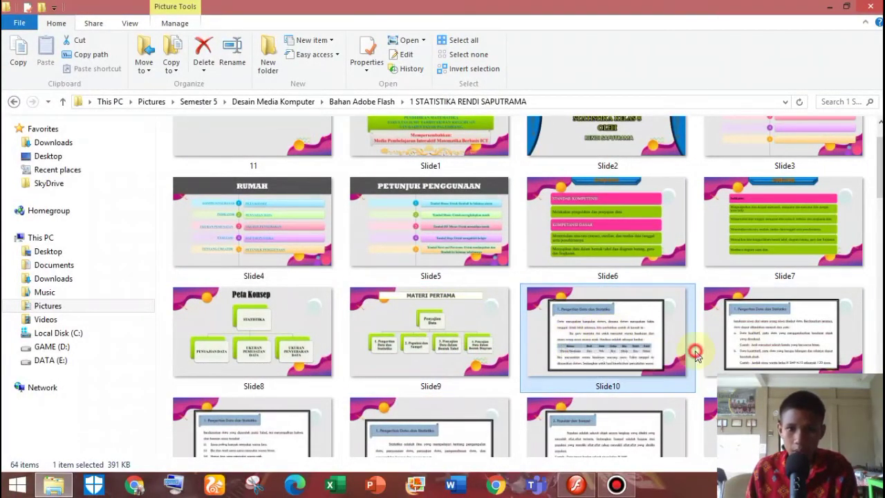
Step: Examine the material slides in the folder, preview the Slide9 MATERI PERTAMA topic overview and select Slide10
click(658, 354)
scroll(661, 354, down, 2)
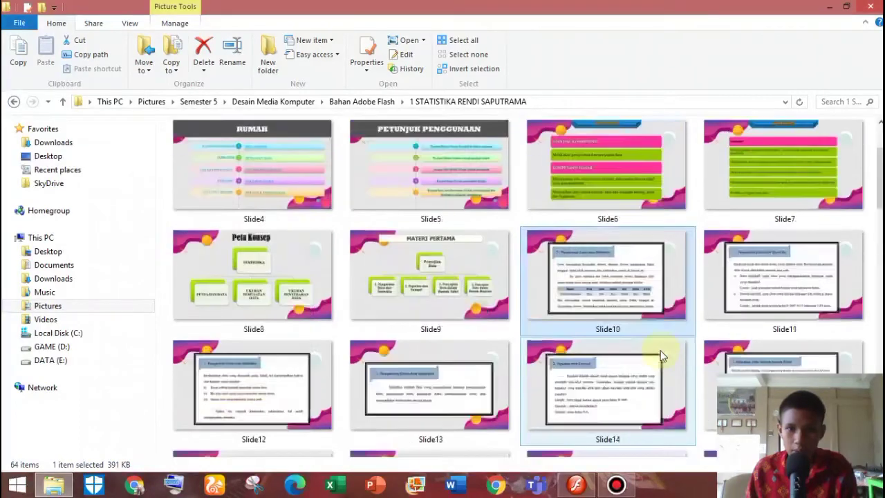
scroll(661, 355, up, 2)
scroll(661, 360, down, 3)
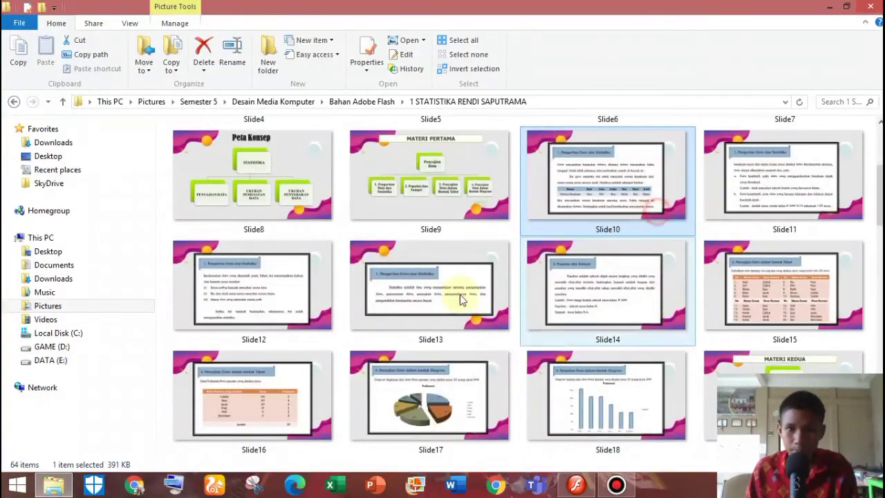
scroll(620, 276, down, 2)
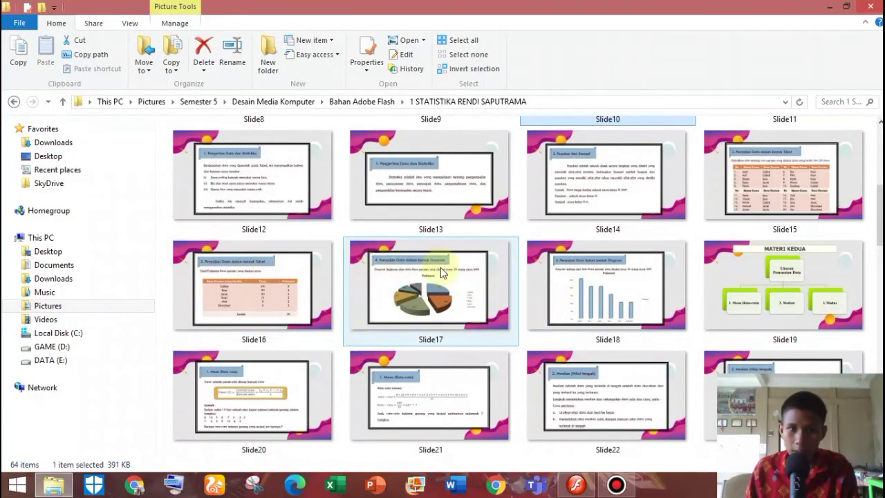
scroll(500, 267, up, 6)
scroll(521, 318, down, 2)
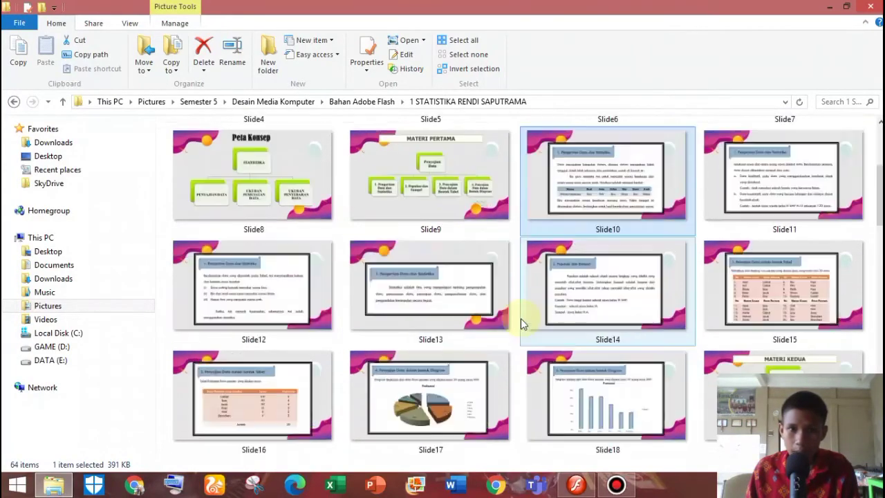
double_click(458, 198)
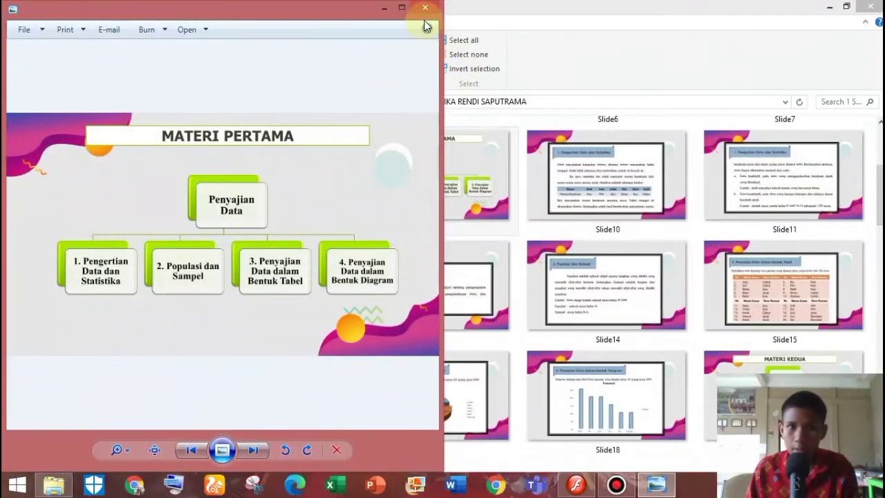
click(429, 10)
click(582, 180)
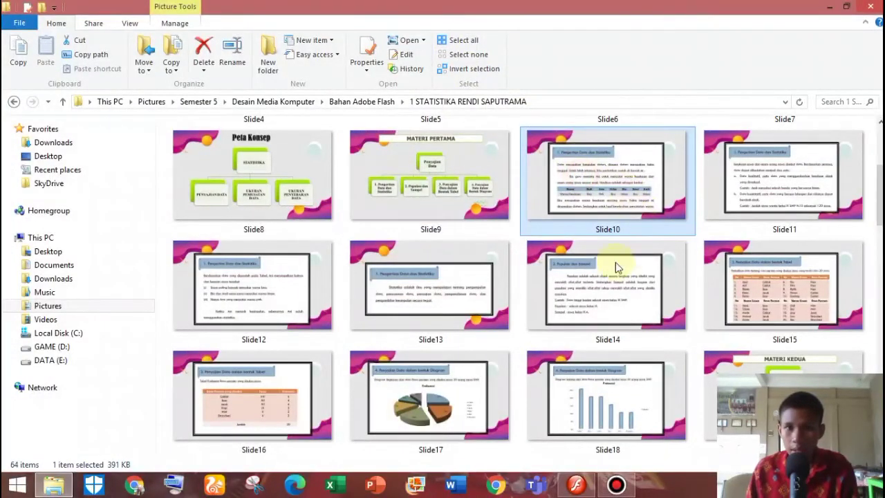
Step: Switch to Flash and insert a keyframe at frame 2 of Layer 1 in the penyajiandata scene
click(575, 483)
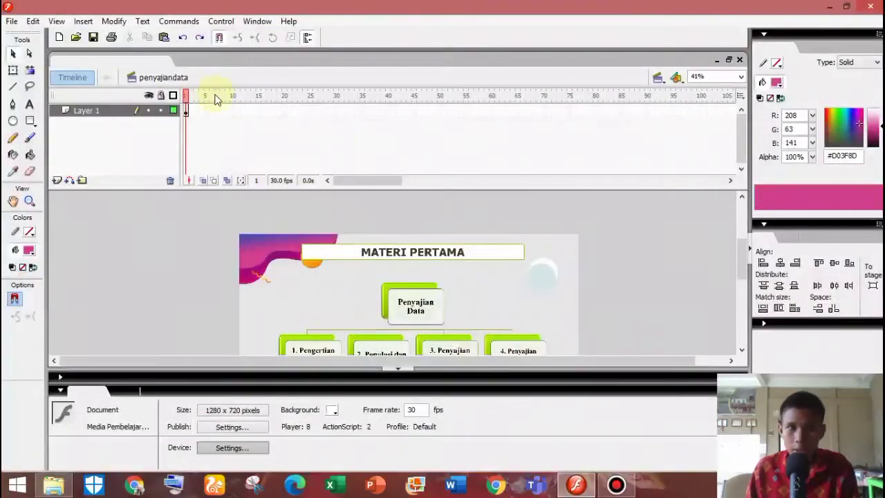
click(194, 110)
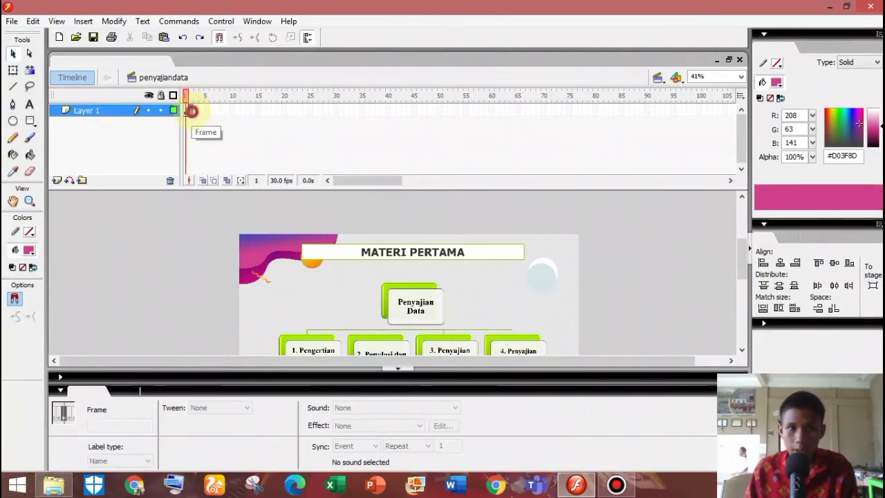
right_click(193, 114)
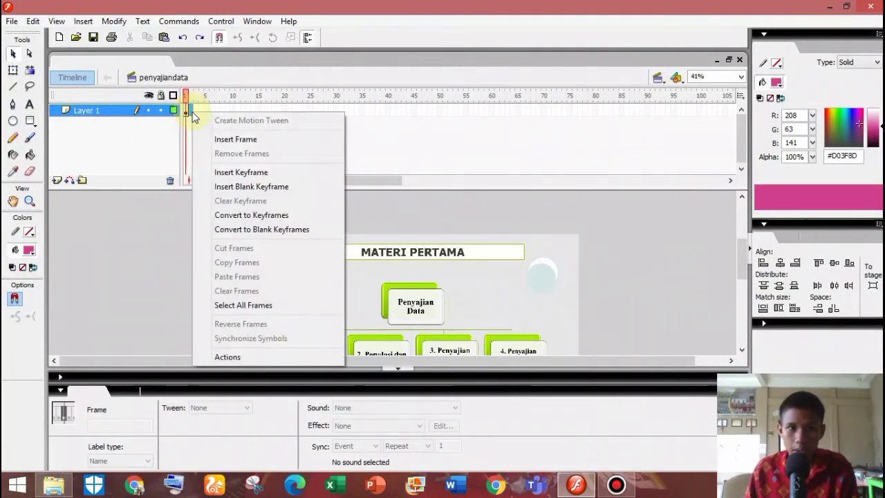
click(231, 172)
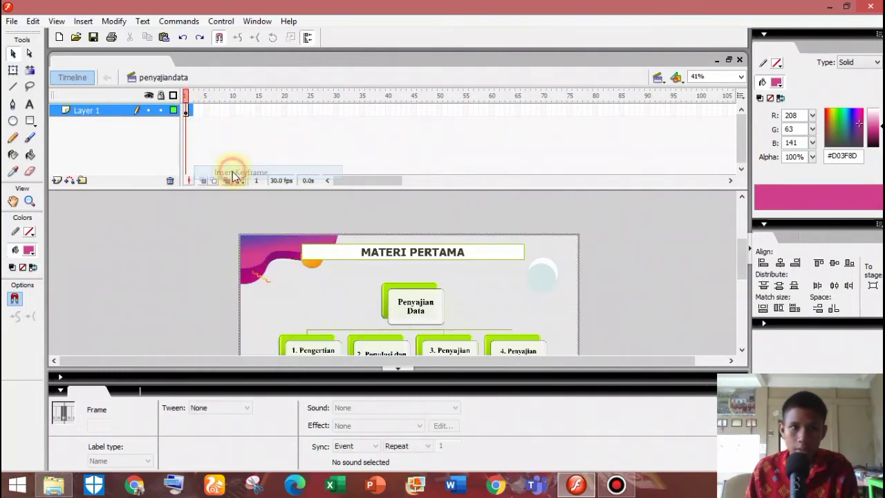
click(677, 282)
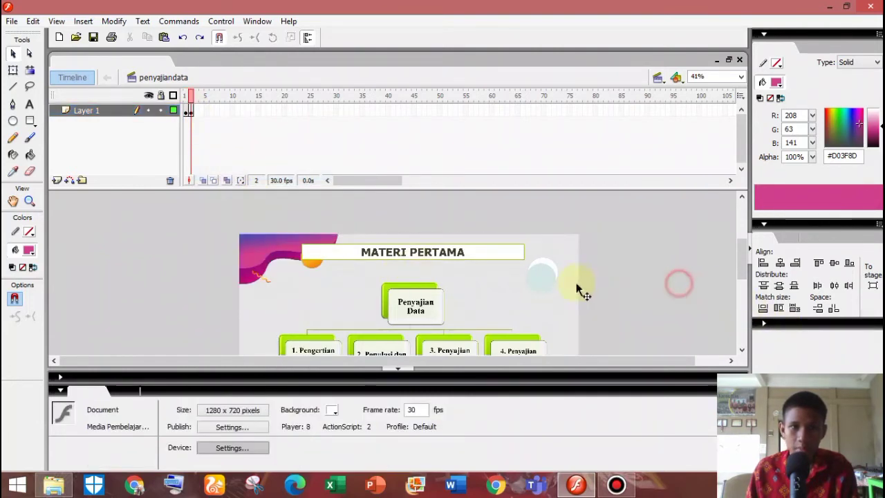
Step: Delete the copied Slide9 bitmap from frame 2 and compare frame 2 with frame 1
scroll(561, 265, down, 3)
click(508, 276)
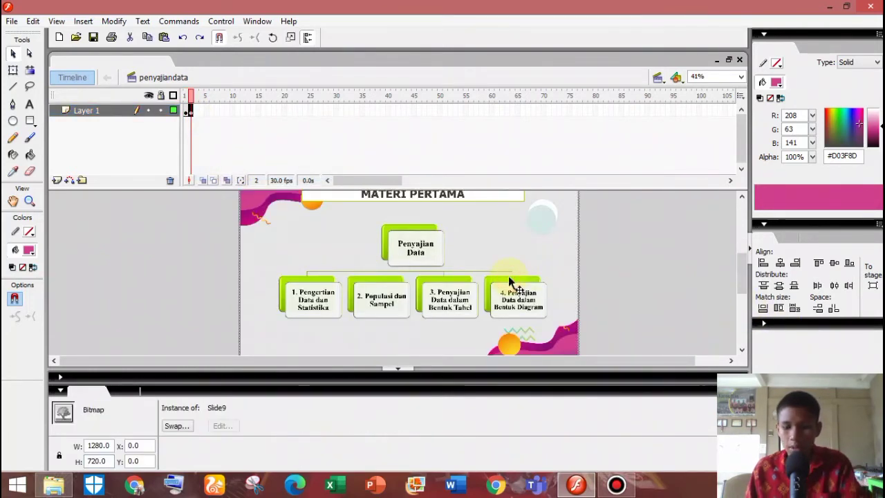
key(Delete)
click(186, 110)
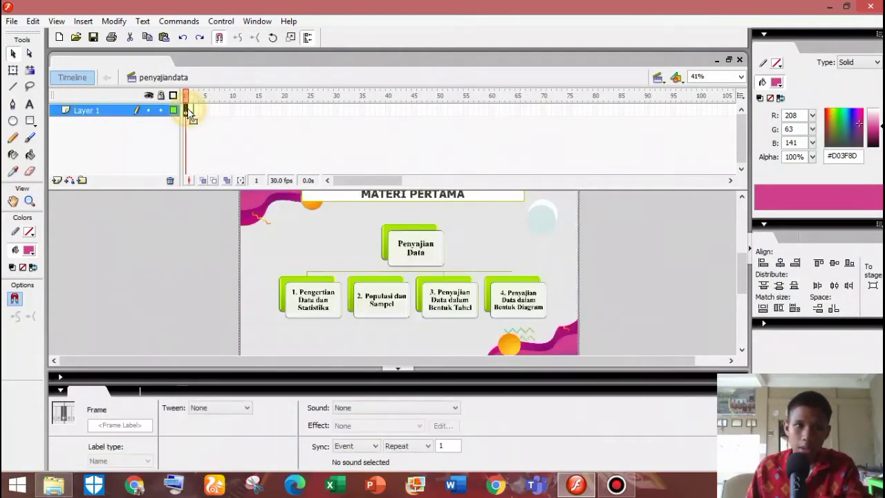
click(191, 112)
click(186, 110)
click(191, 112)
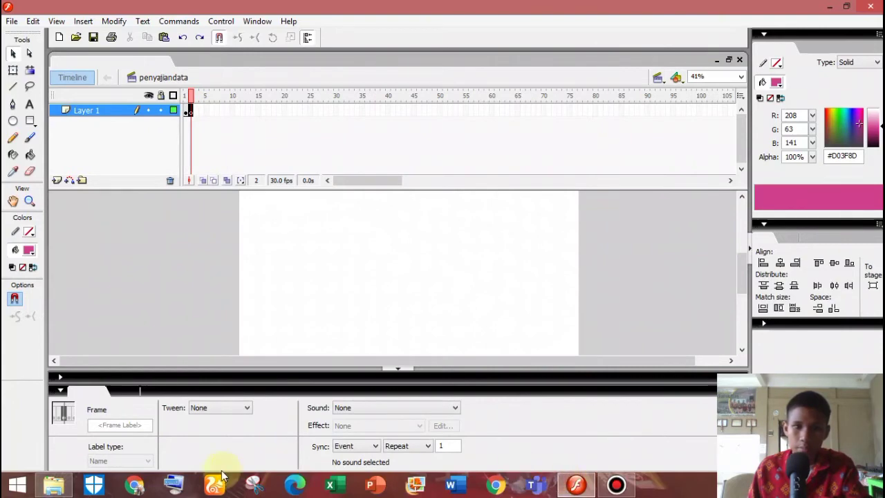
Step: Place the Slide10 image from the File Explorer slide folder onto frame 2 and set its width to 1280 and height to 720
click(49, 485)
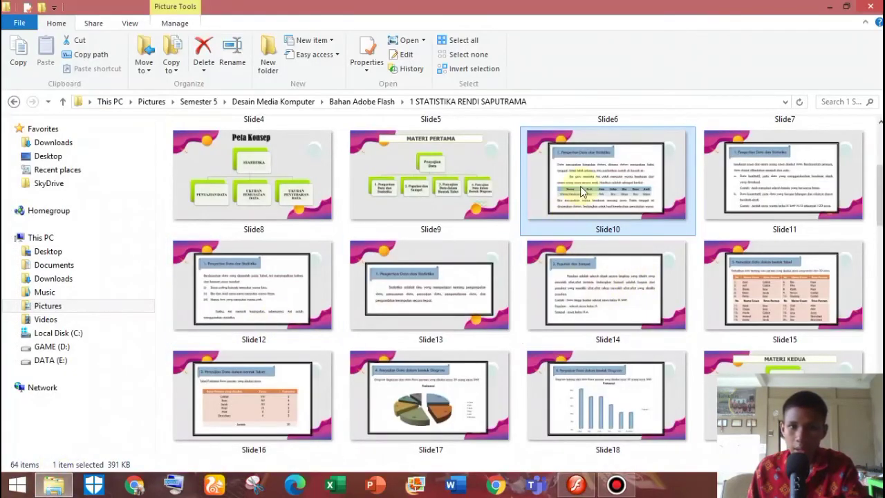
drag(590, 163, 504, 287)
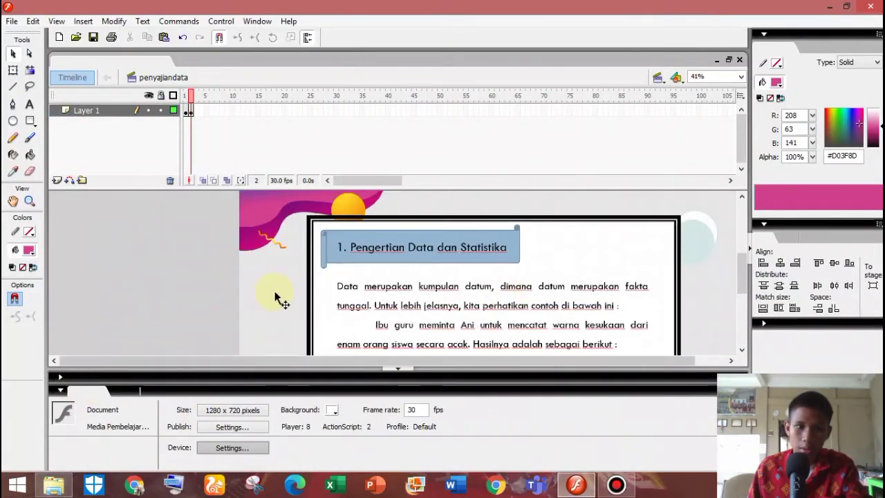
click(274, 298)
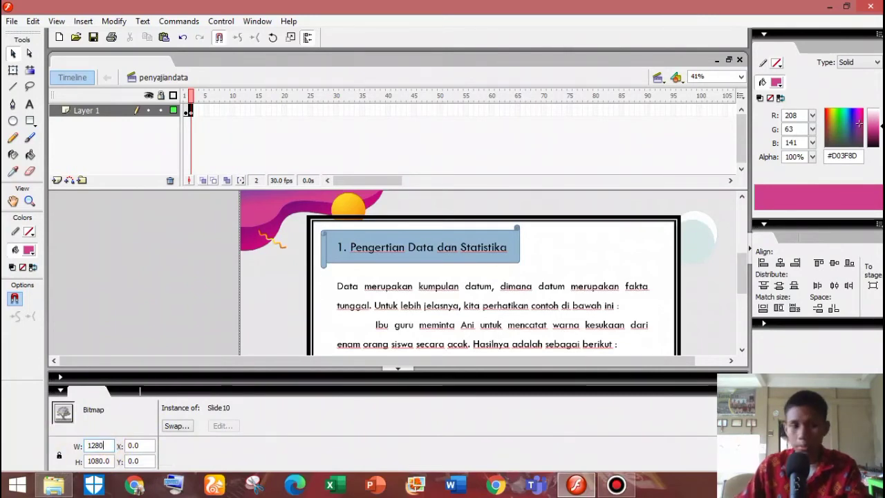
click(103, 460)
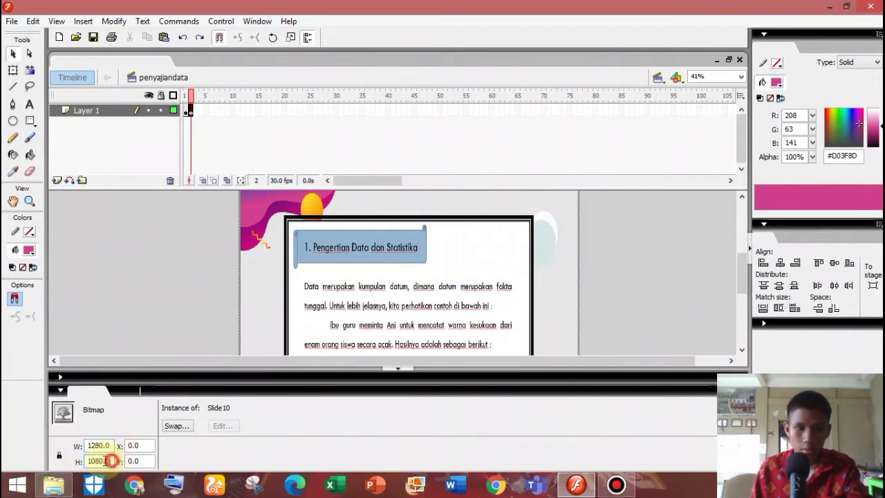
text(720)
key(Return)
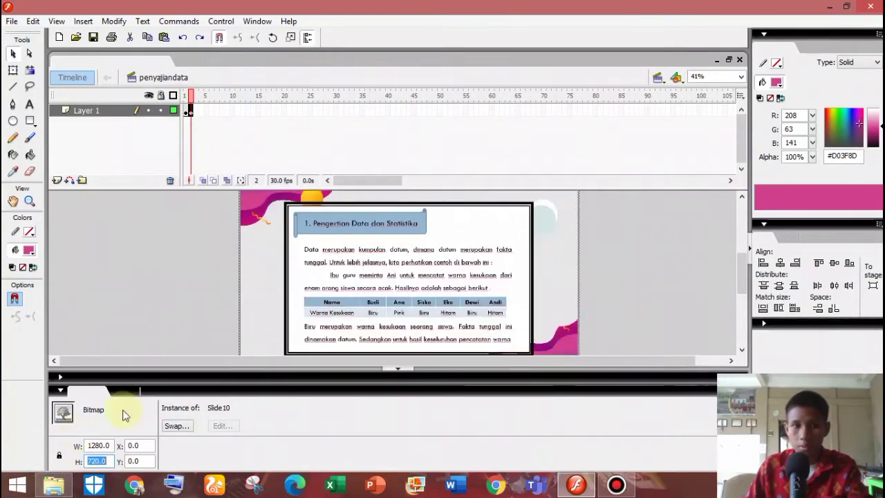
click(179, 293)
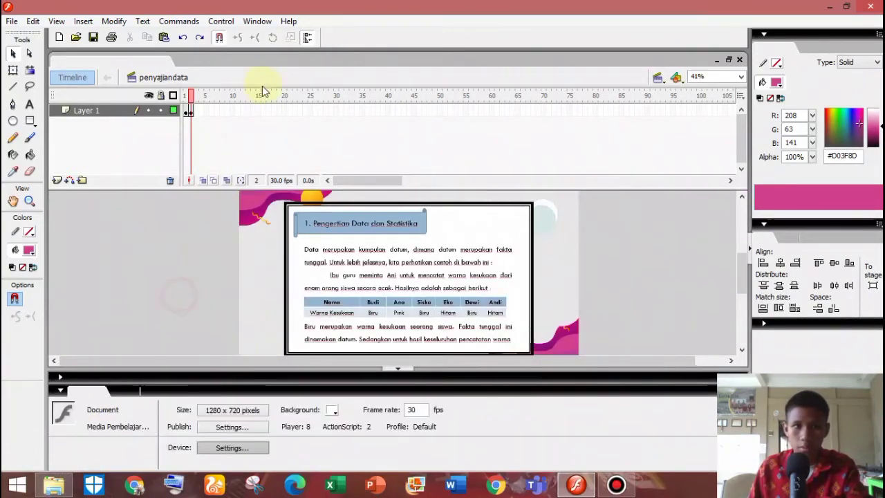
click(198, 110)
right_click(195, 111)
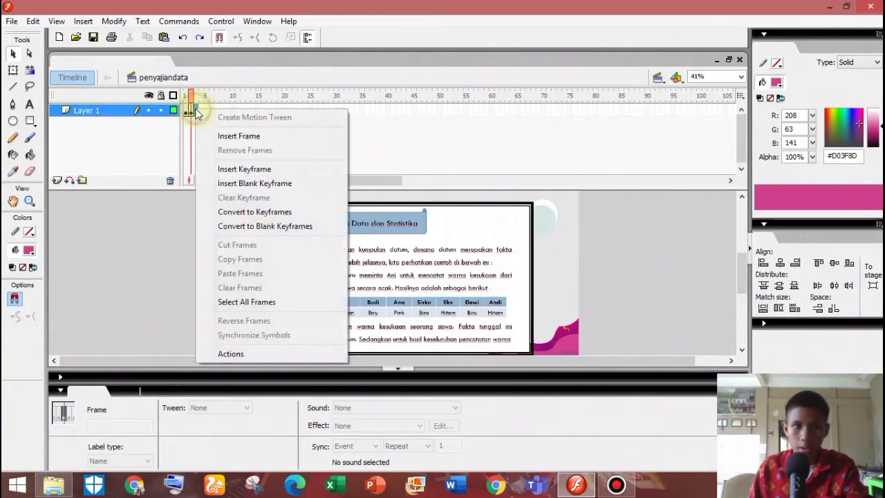
click(225, 136)
click(202, 210)
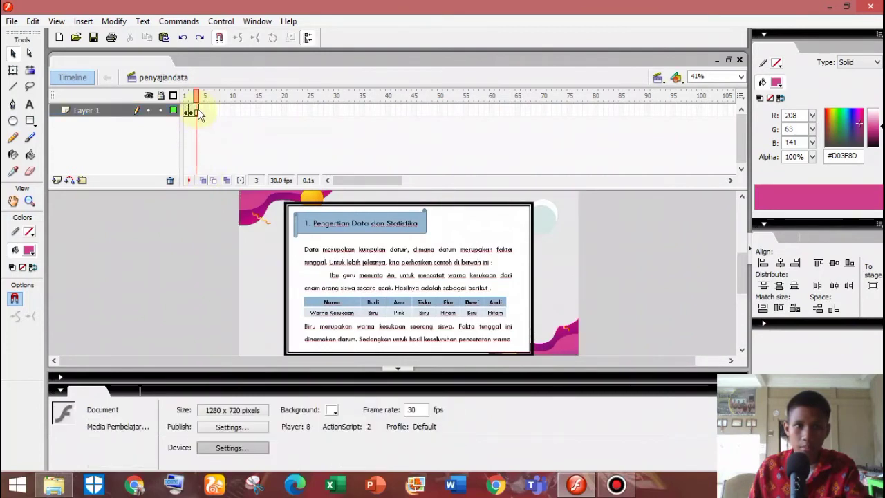
click(197, 112)
click(204, 118)
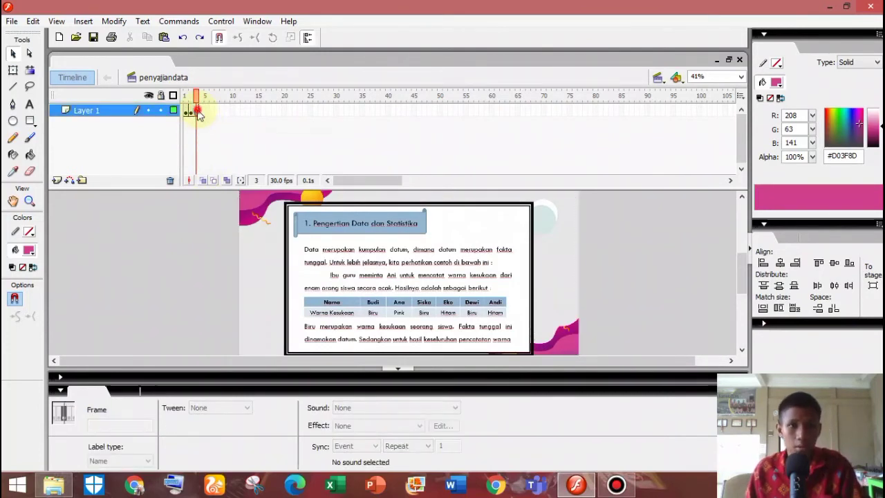
click(196, 111)
click(198, 216)
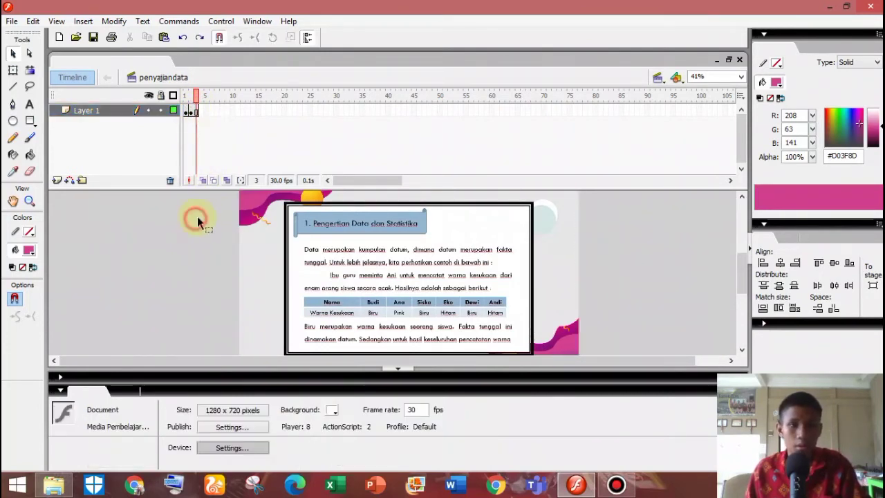
key(ctrl+z)
key(ctrl+z)
Step: Insert a keyframe at frame 3 of Layer 1
click(197, 108)
right_click(197, 108)
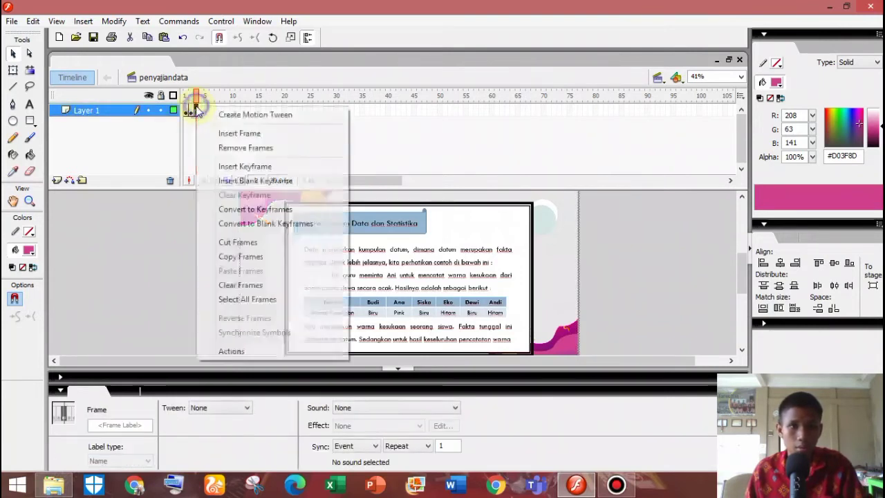
click(235, 164)
click(216, 233)
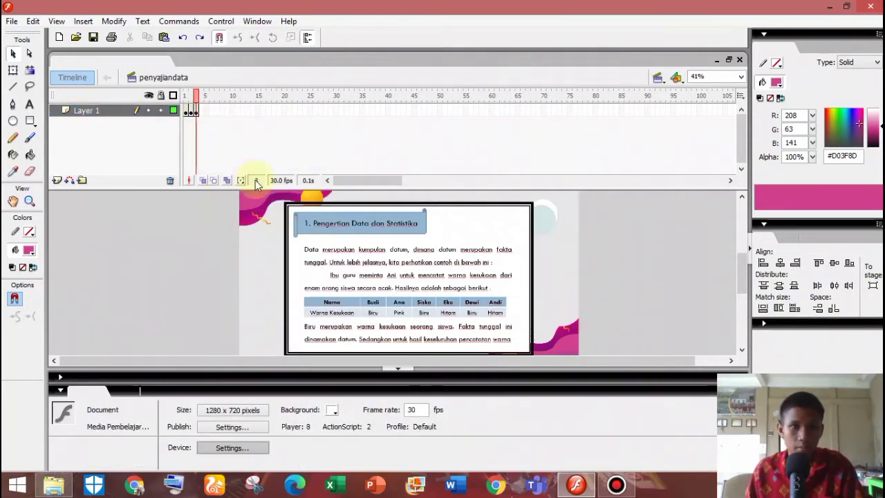
Step: Check the contents of frames 1 to 3 and delete the copied Slide10 bitmap from frame 3
click(185, 112)
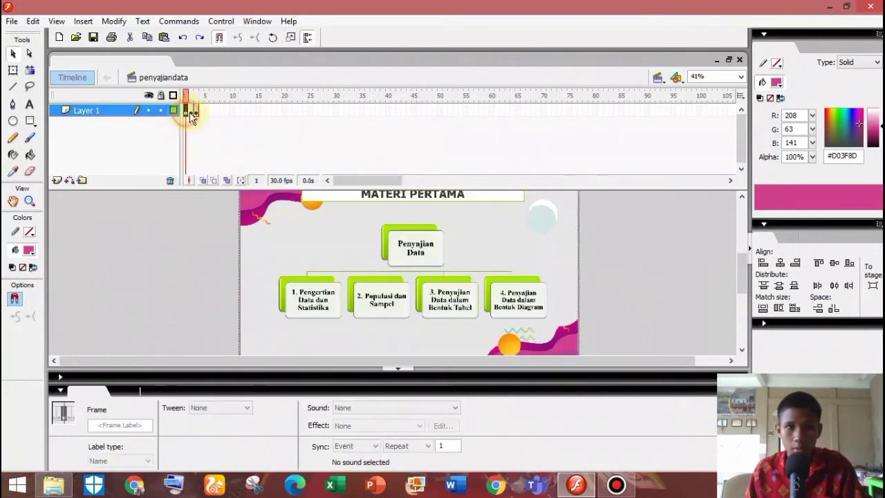
click(189, 112)
click(184, 111)
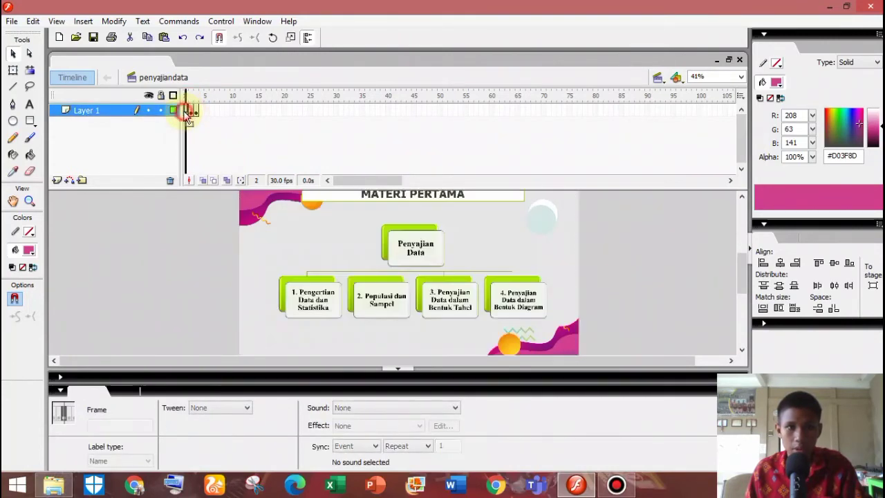
click(190, 111)
click(196, 112)
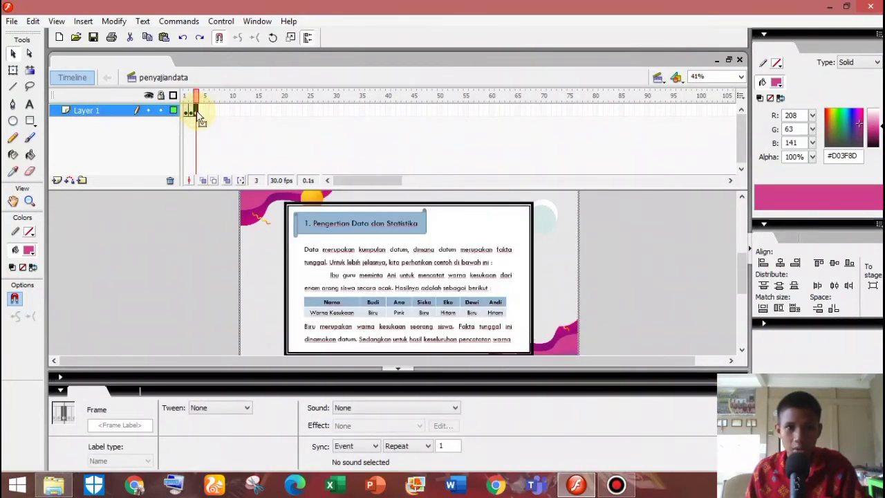
click(298, 216)
key(Delete)
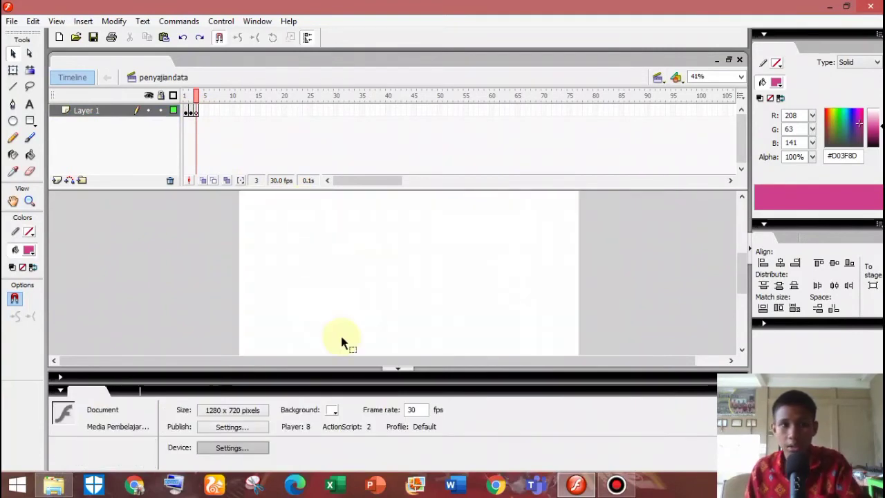